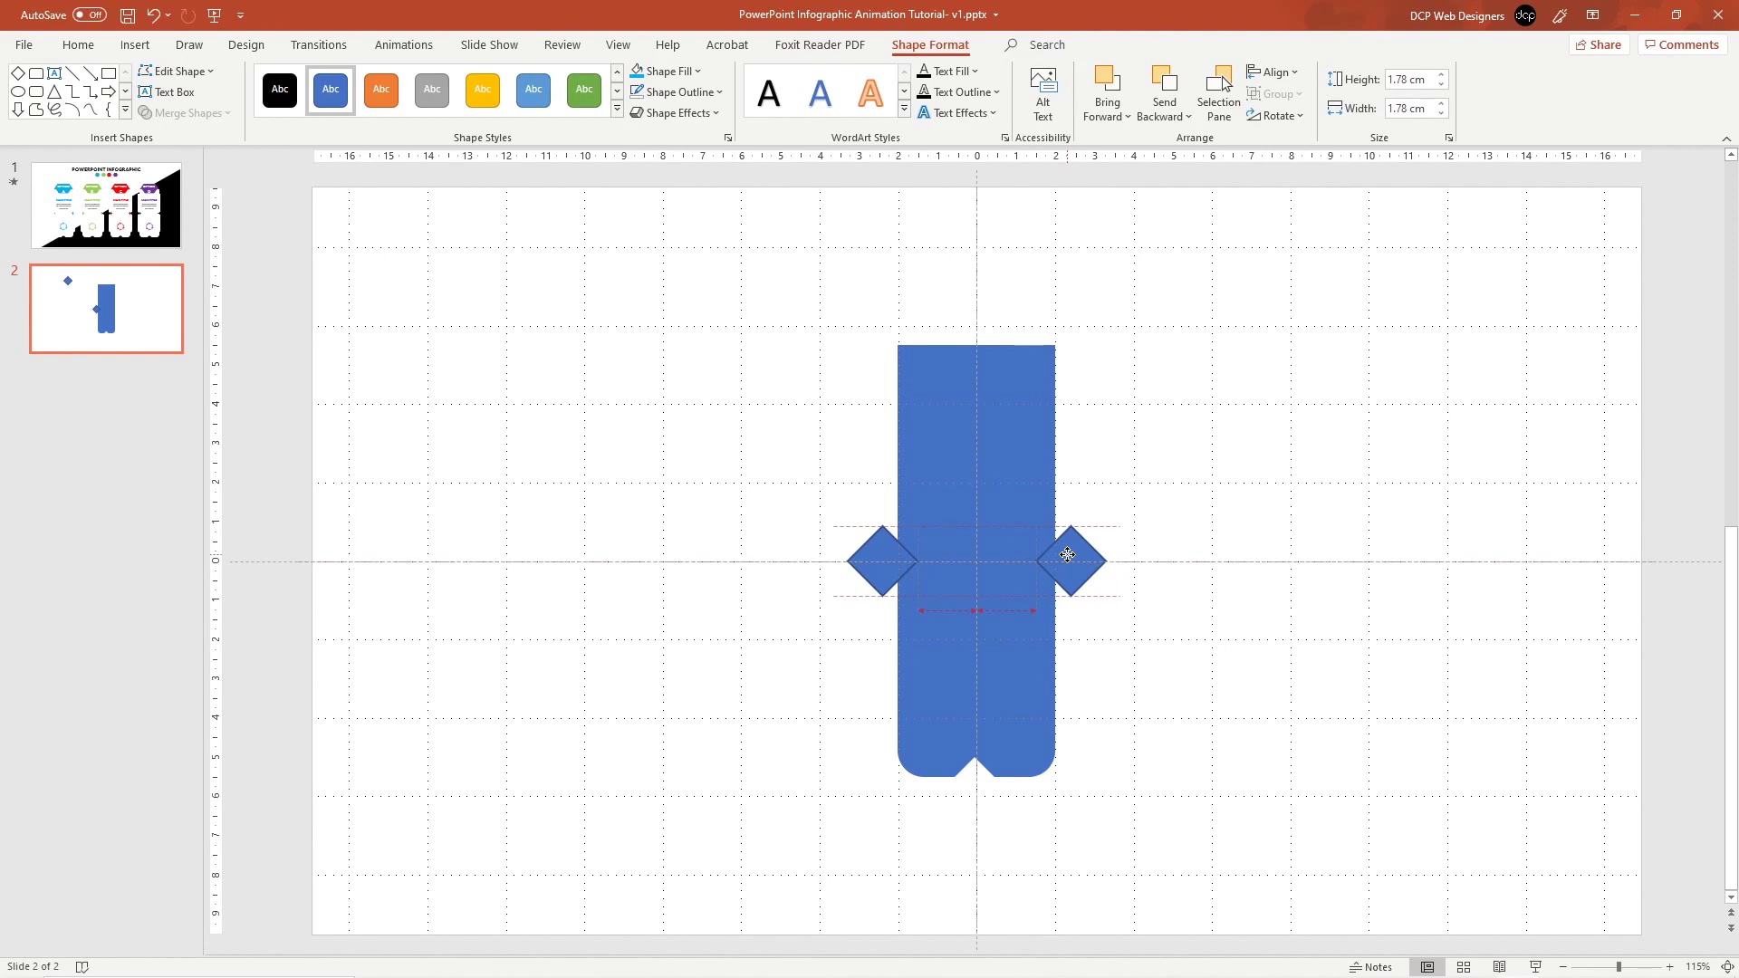
# Place the second diamond on the tall blue shape's opposite edge and subtract both diamonds to cut side notches at mid-height
pyautogui.moveTo(1066, 555); pyautogui.dragTo(1068, 555)
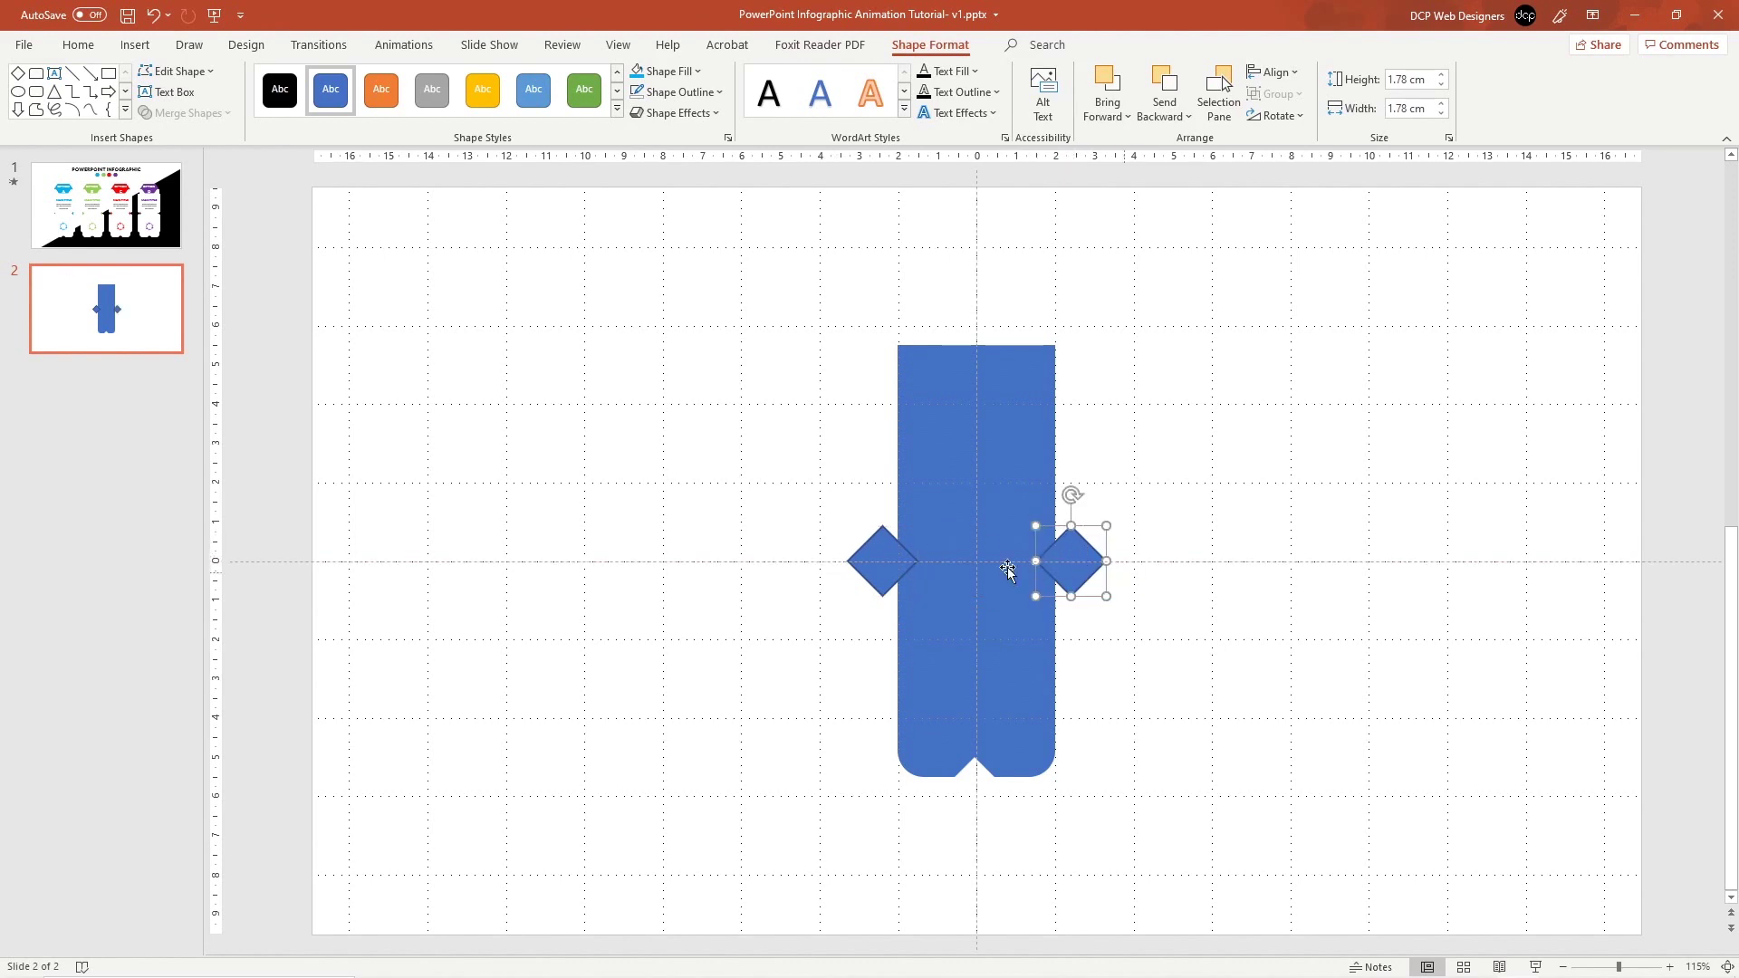
pyautogui.click(982, 389)
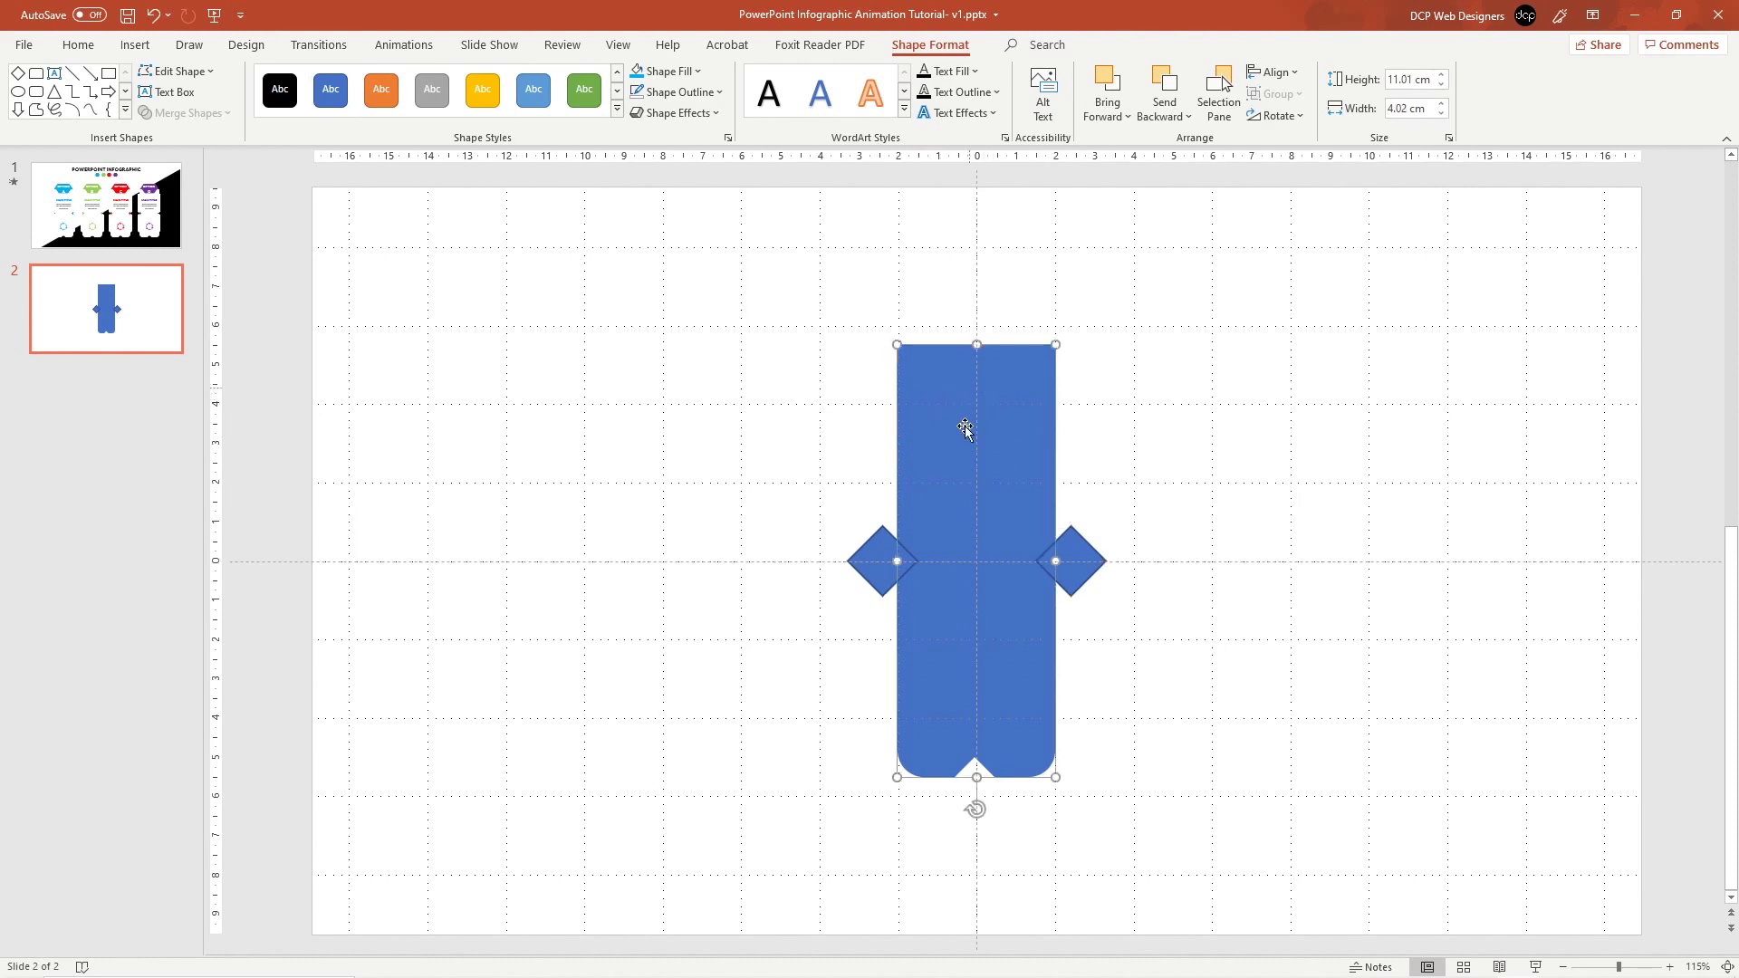
pyautogui.keyDown('shift'); pyautogui.click(870, 565); pyautogui.keyUp('shift')
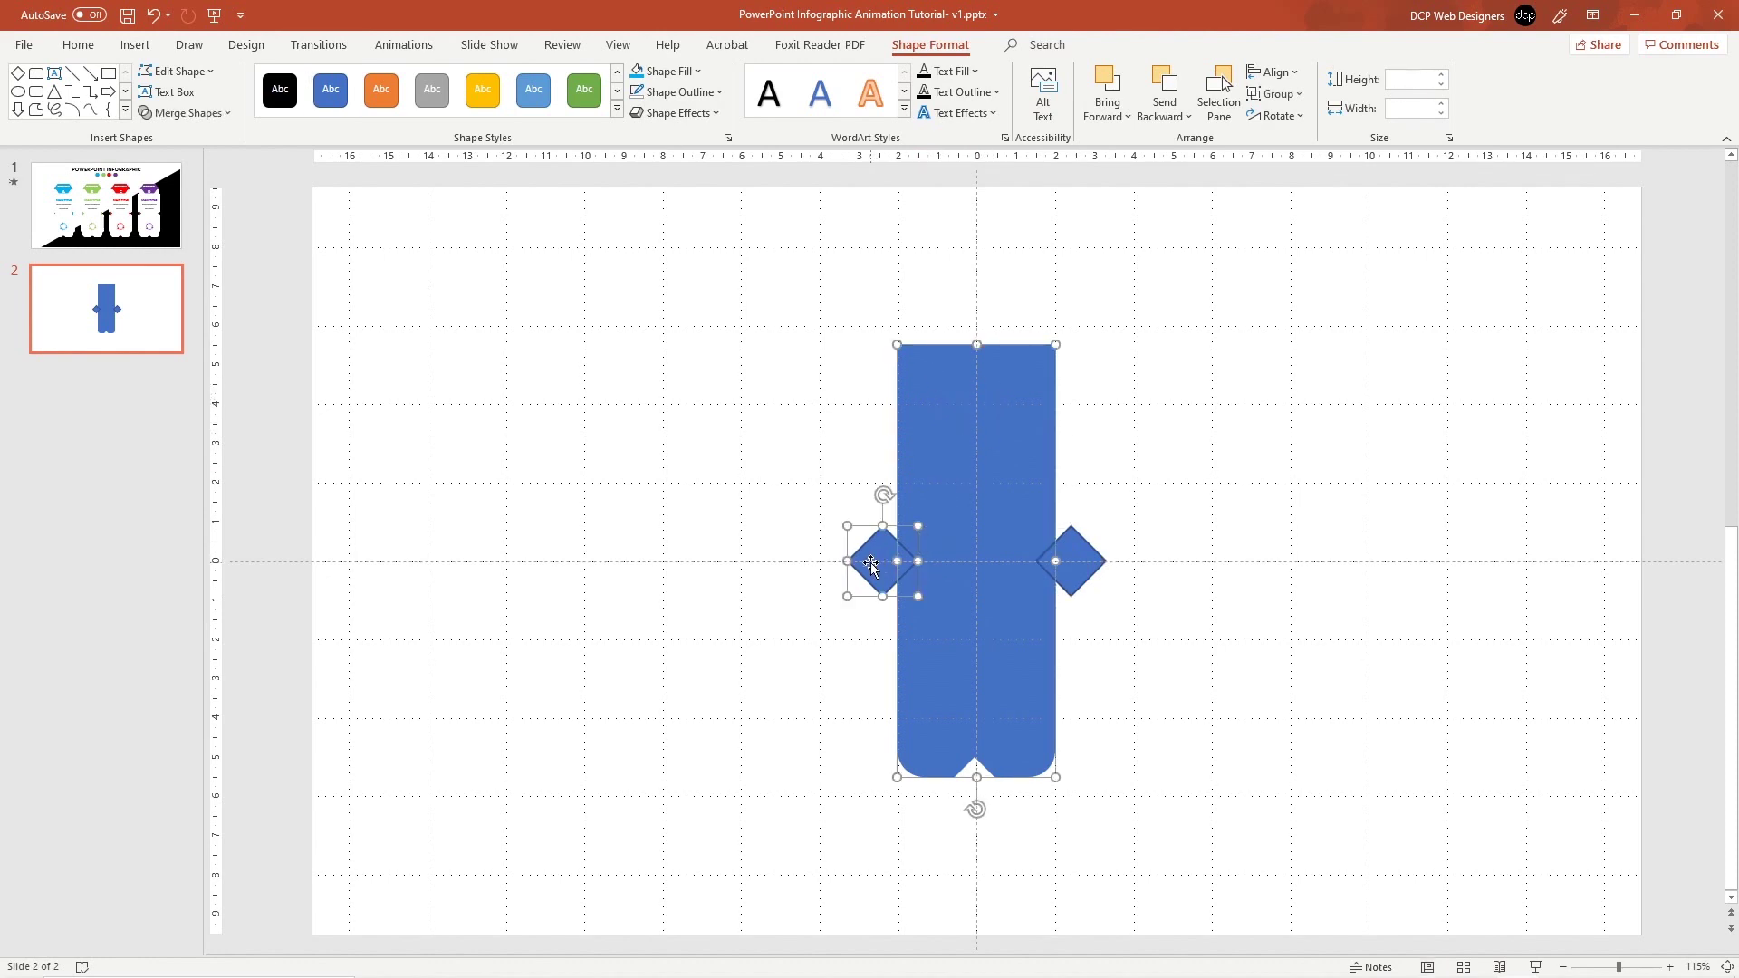
pyautogui.keyDown('shift'); pyautogui.click(1096, 558); pyautogui.keyUp('shift')
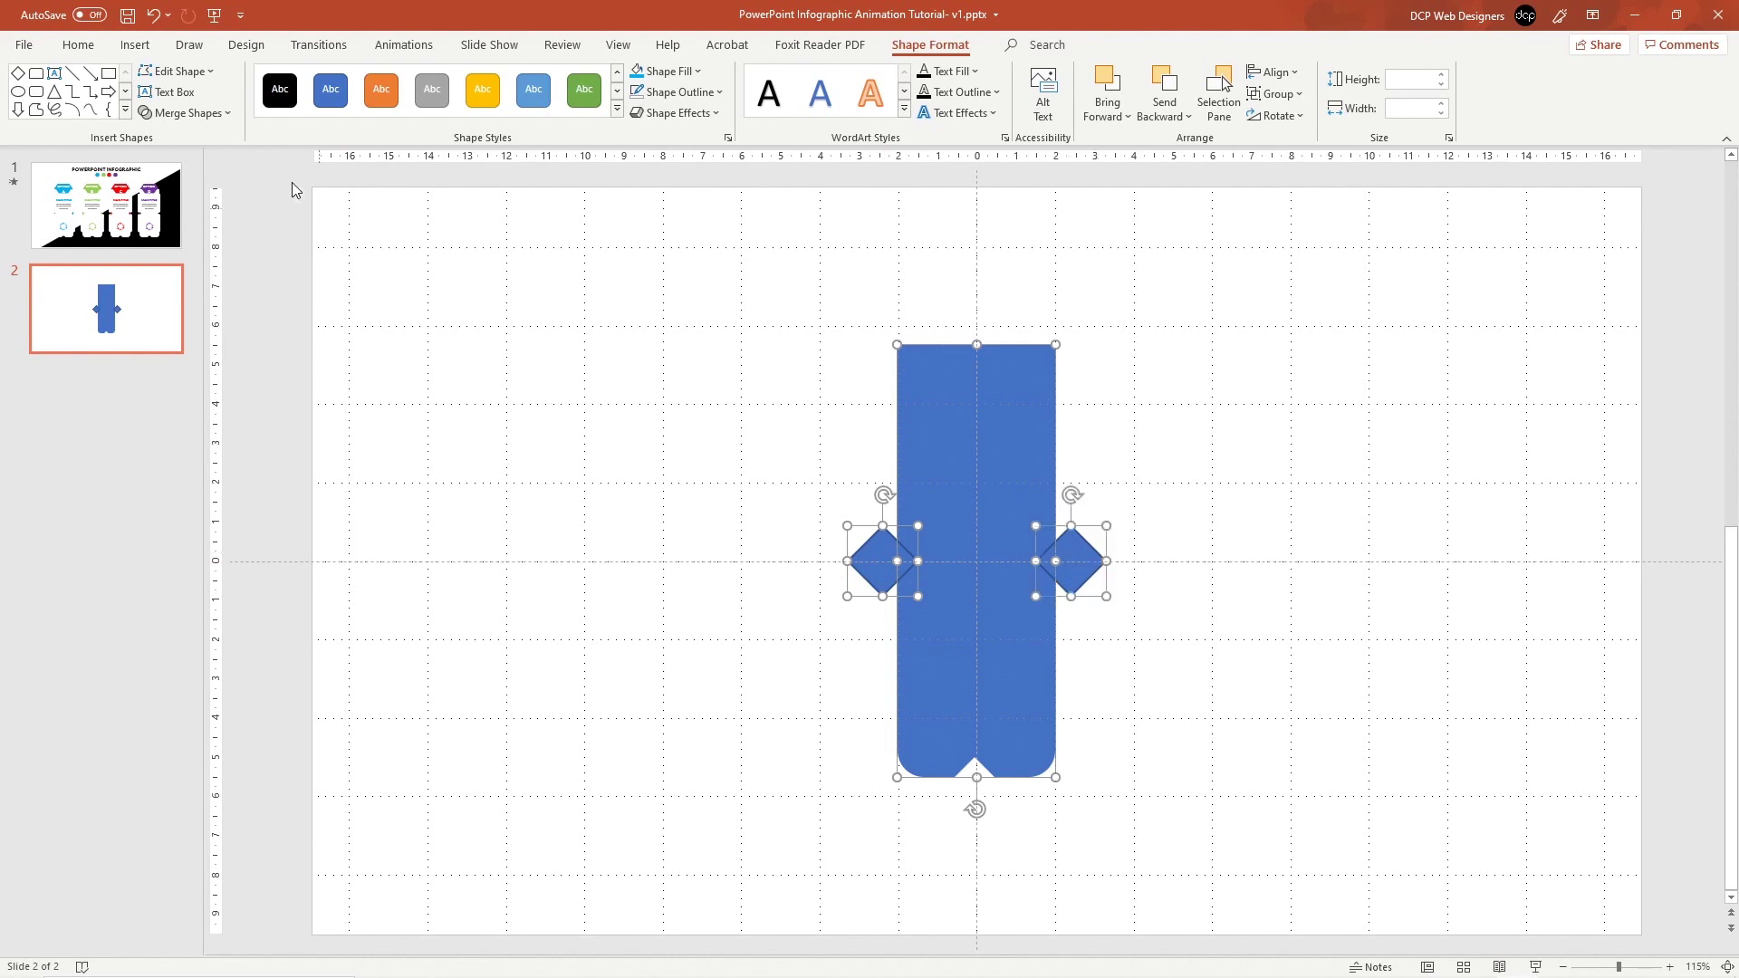
pyautogui.click(203, 116)
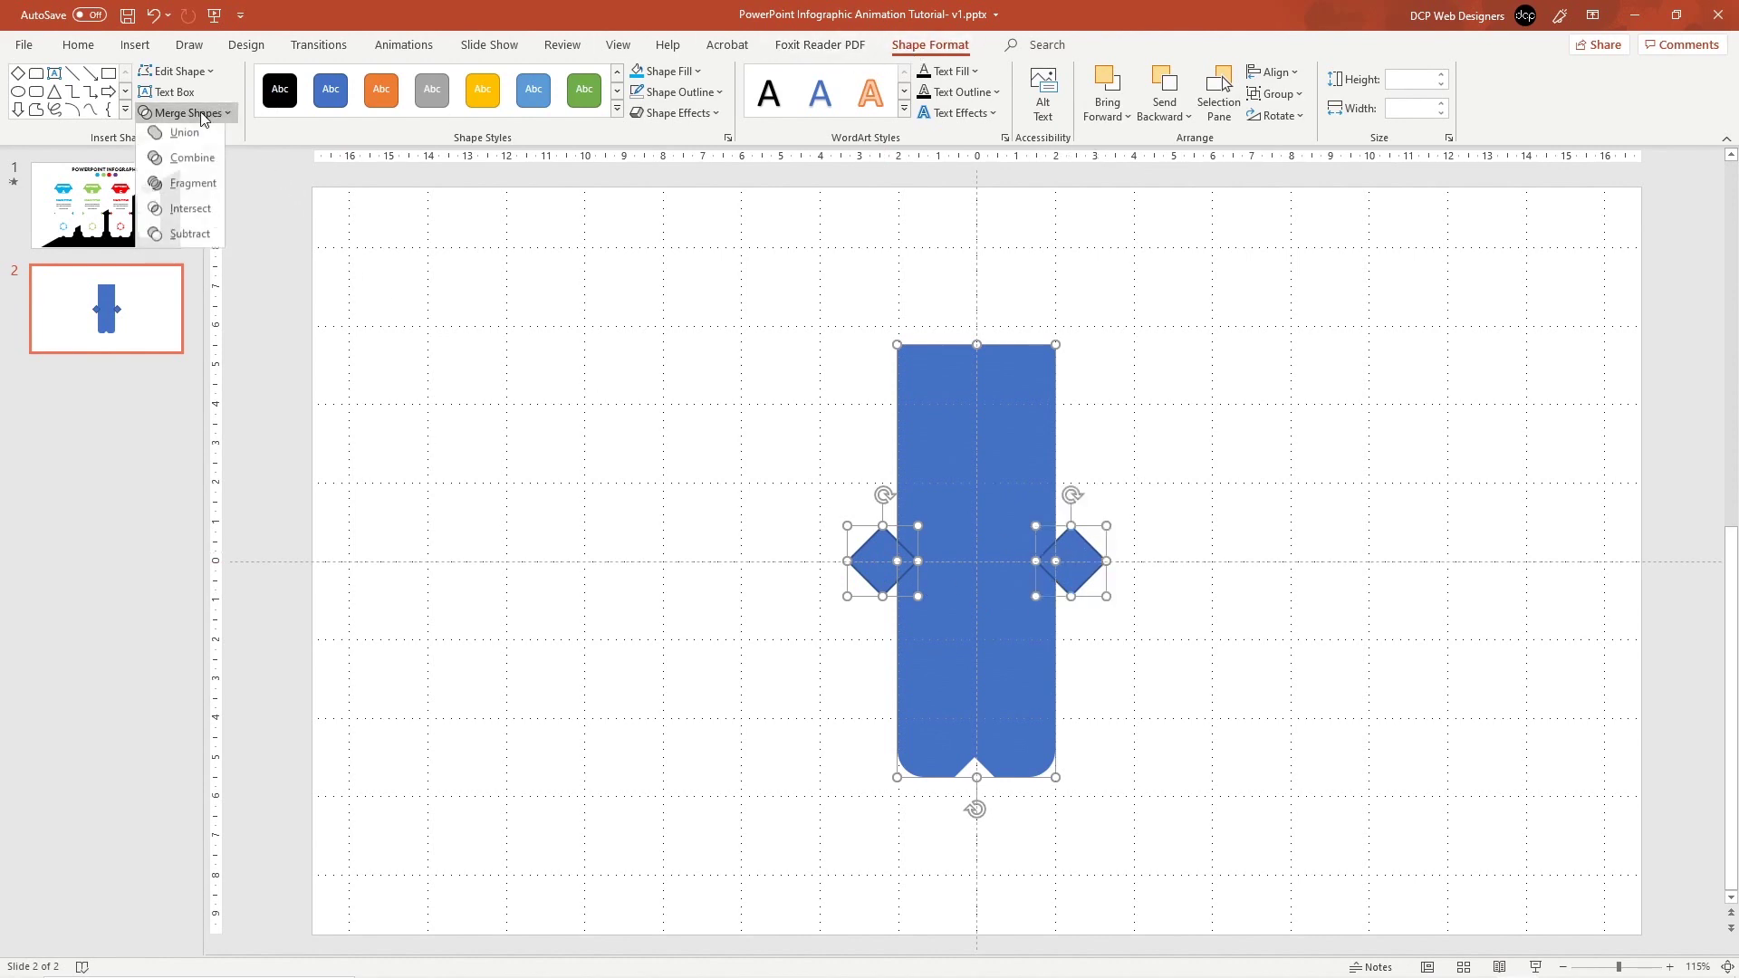
pyautogui.click(186, 239)
pyautogui.click(603, 506)
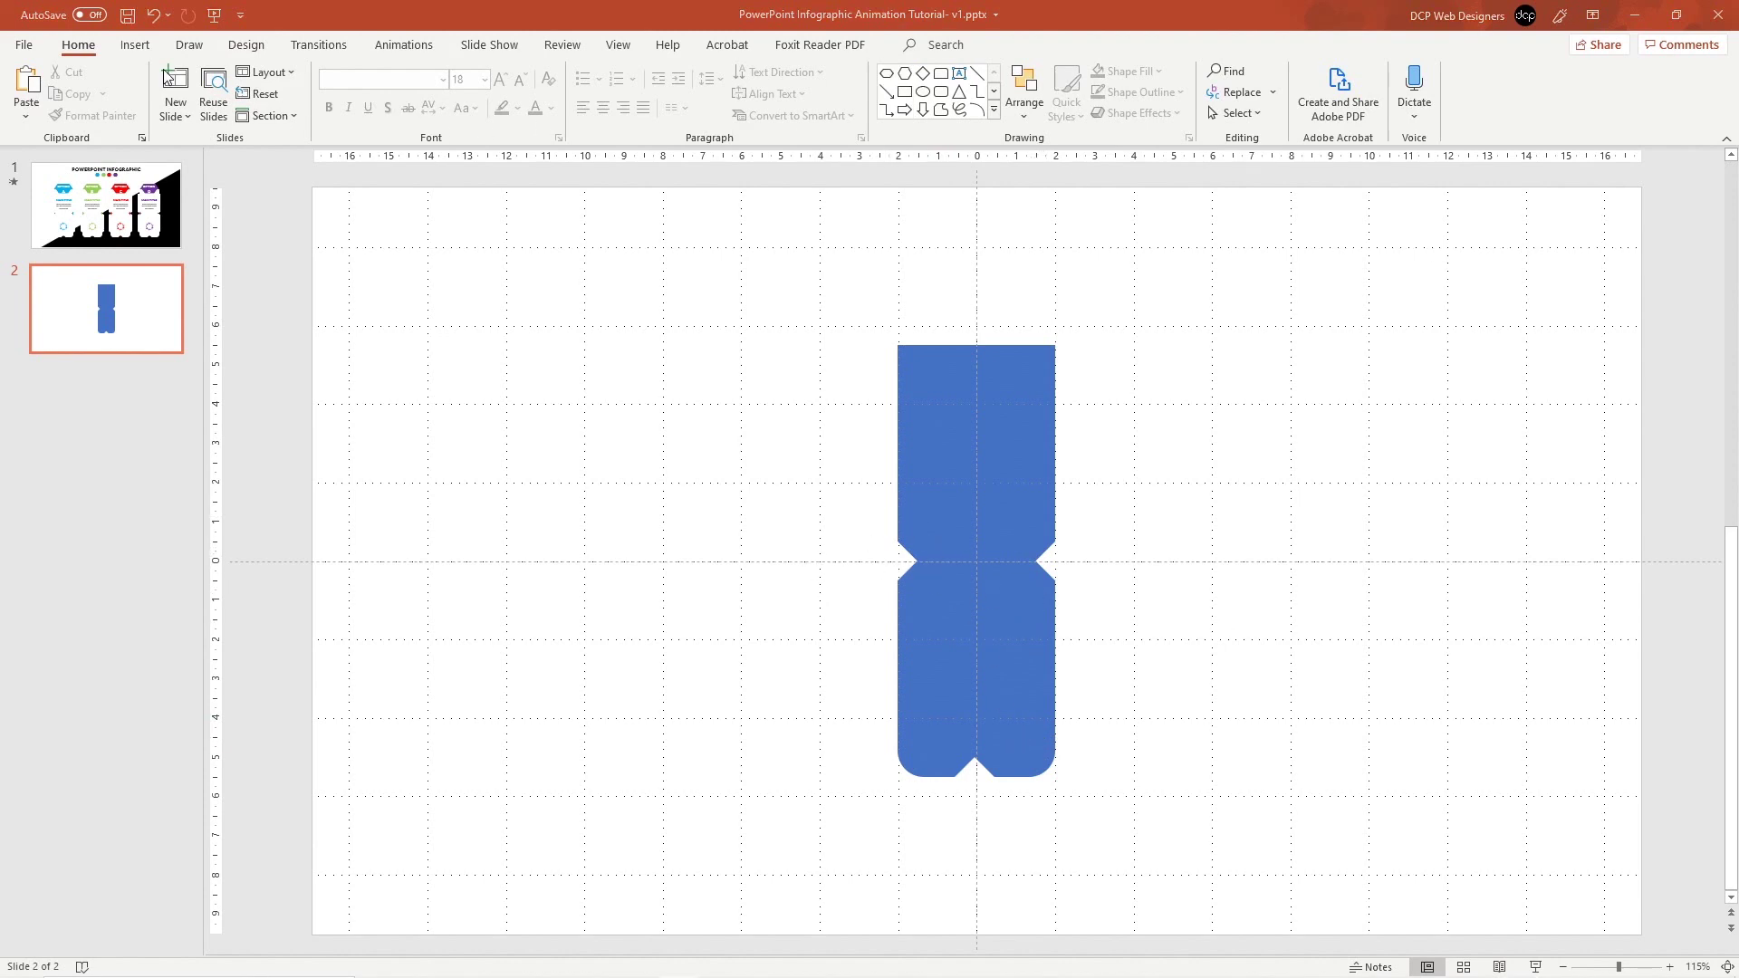
# Draw a flowchart Preparation hexagon about 2 cm high over the notched blue shape's upper edge and centre it horizontally on the slide
pyautogui.click(994, 110)
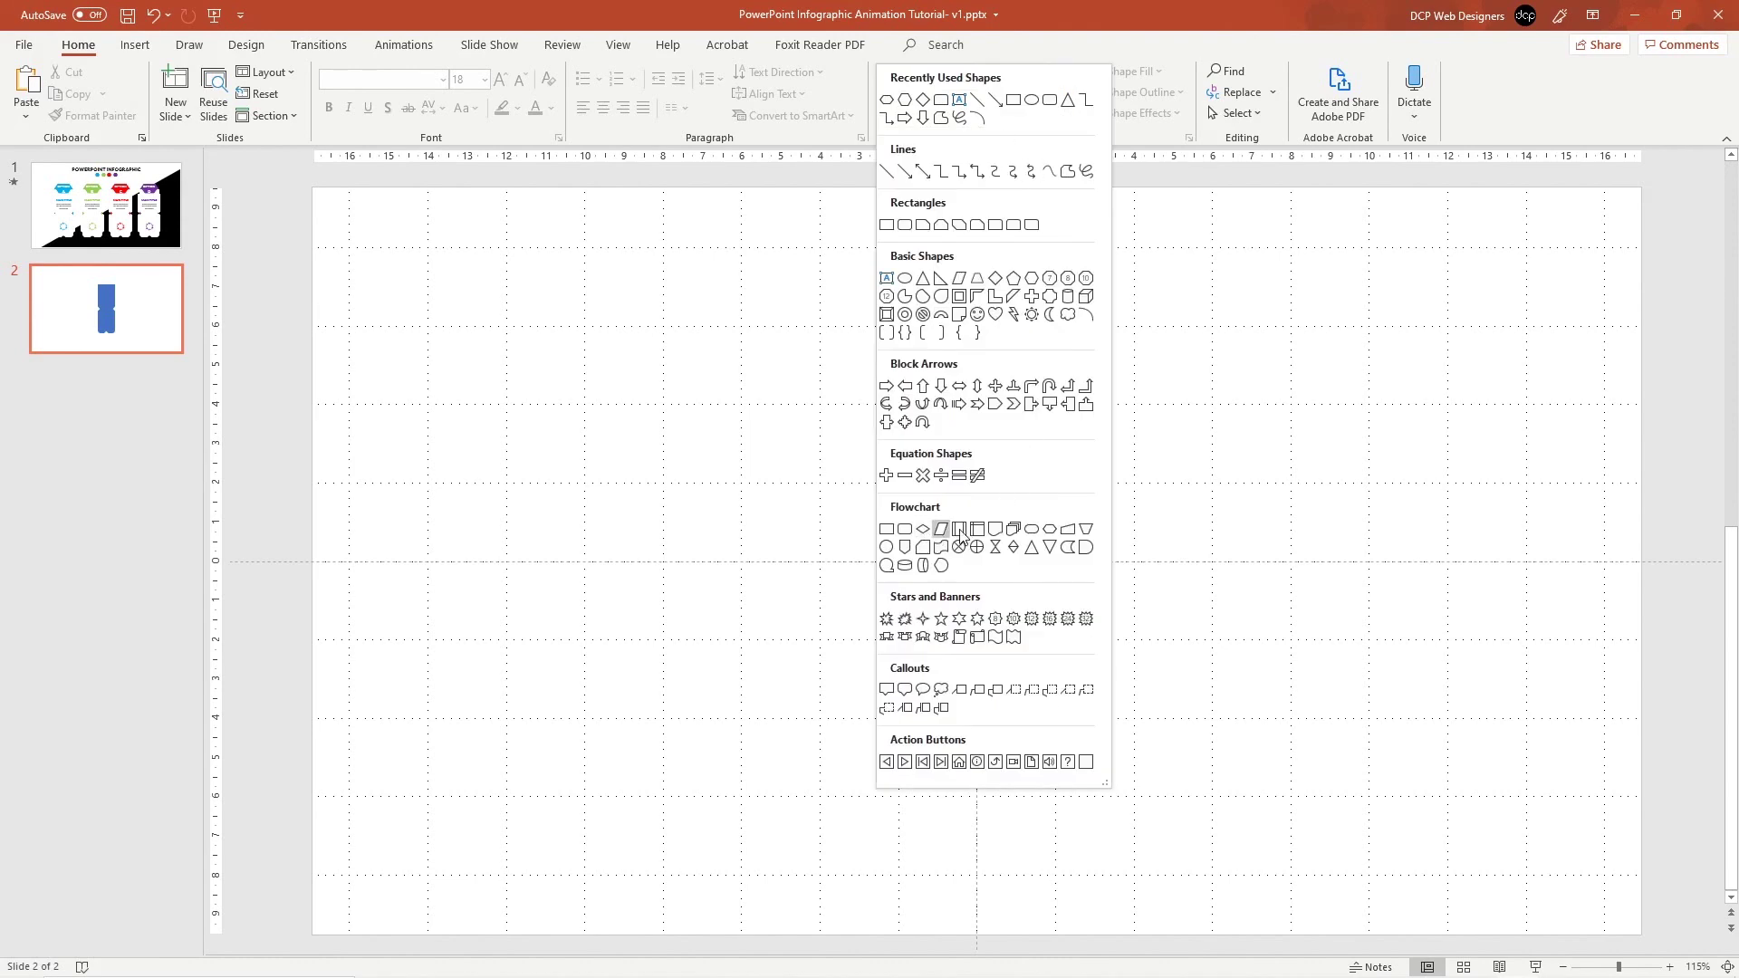
pyautogui.click(1050, 531)
pyautogui.moveTo(917, 306)
pyautogui.mouseDown()
pyautogui.moveTo(954, 357)
pyautogui.moveTo(1039, 384)
pyautogui.mouseUp()
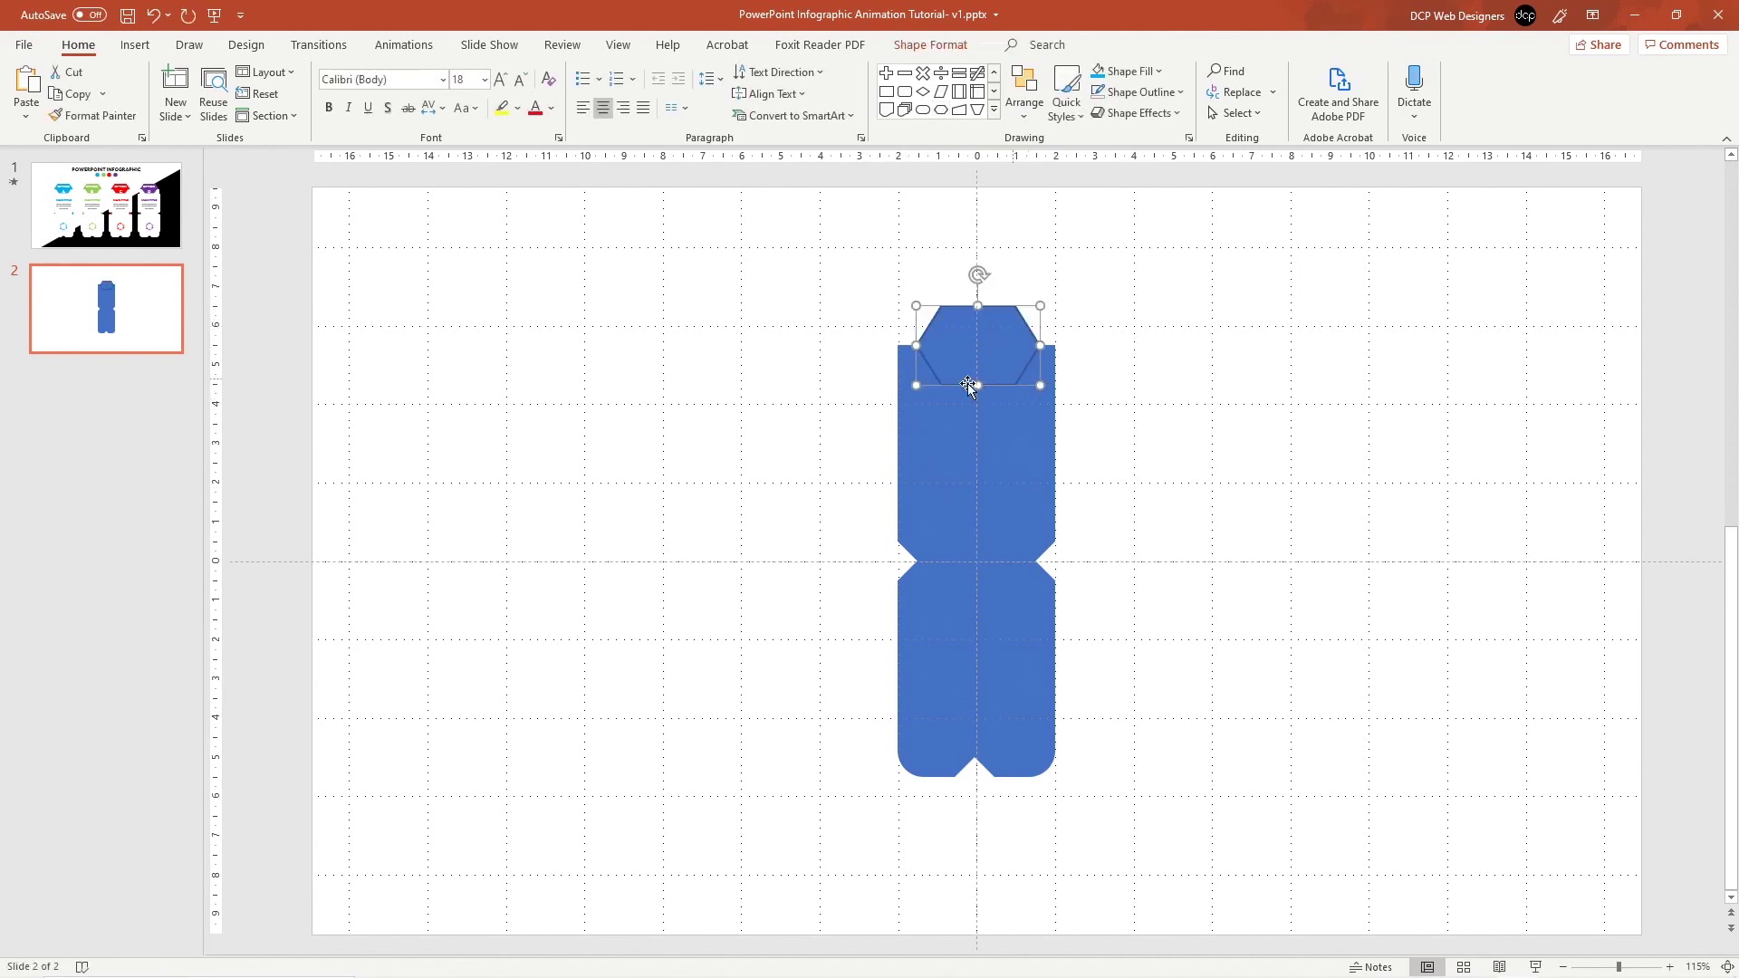
pyautogui.keyDown('ctrl'); pyautogui.scroll(5, 1028, 376); pyautogui.keyUp('ctrl')
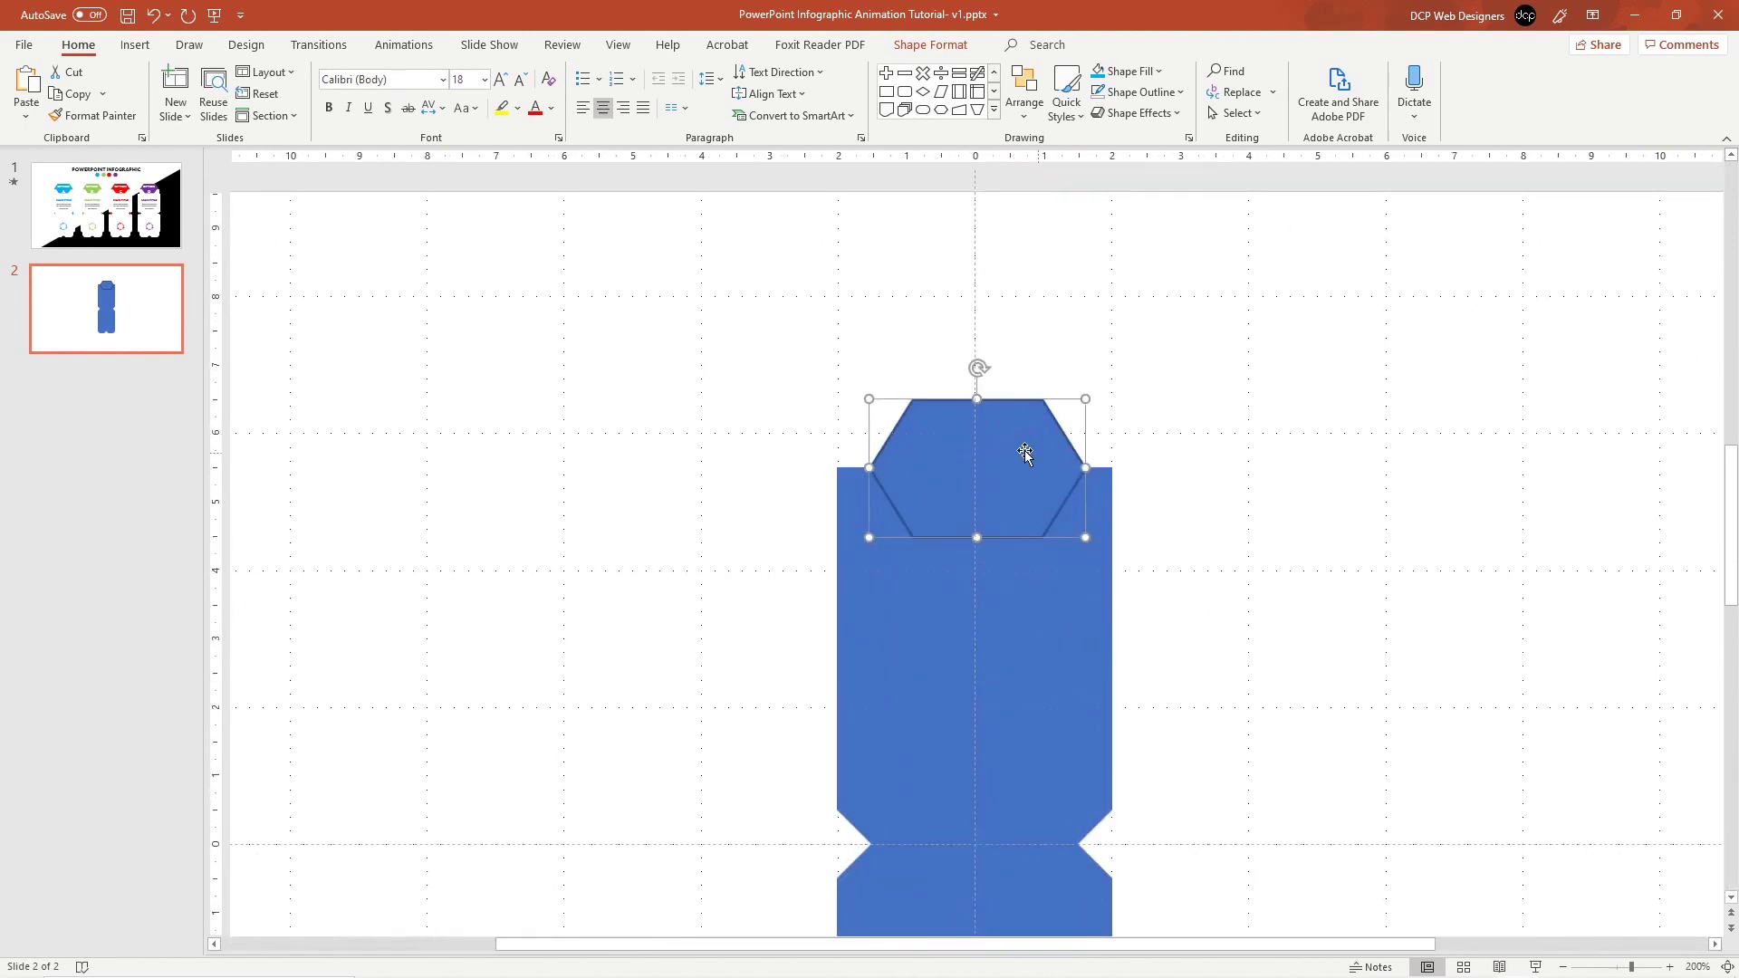
pyautogui.click(933, 45)
pyautogui.click(1274, 72)
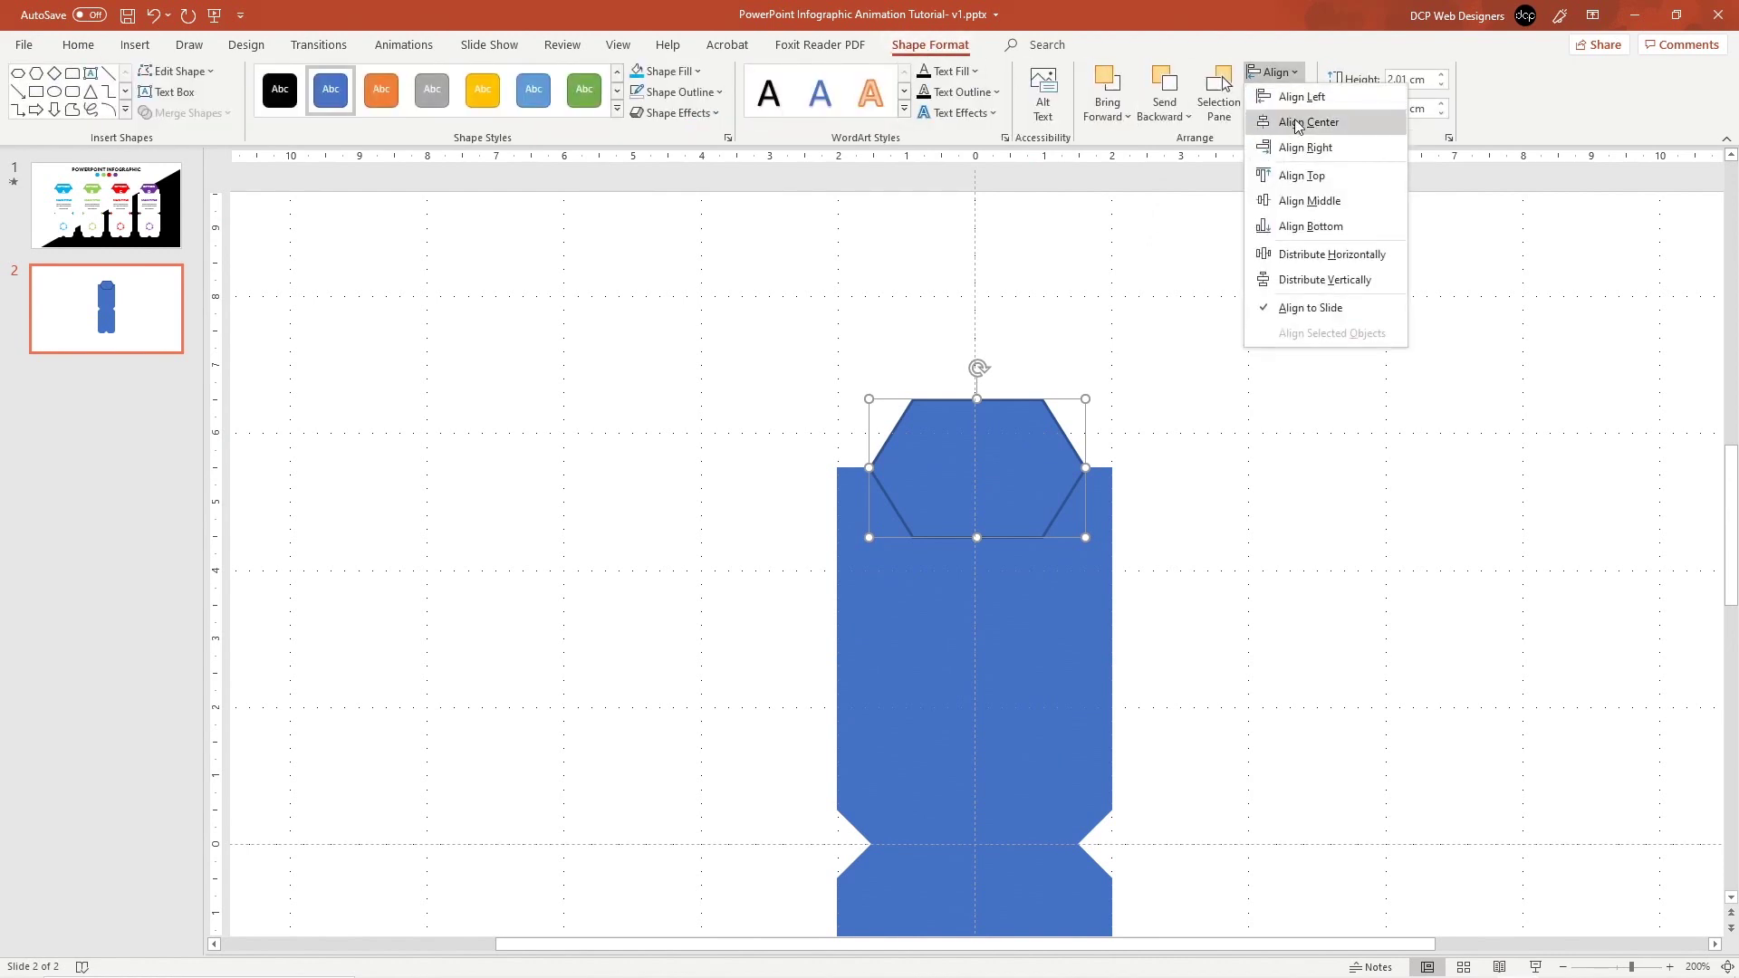
pyautogui.click(1297, 124)
pyautogui.click(1257, 427)
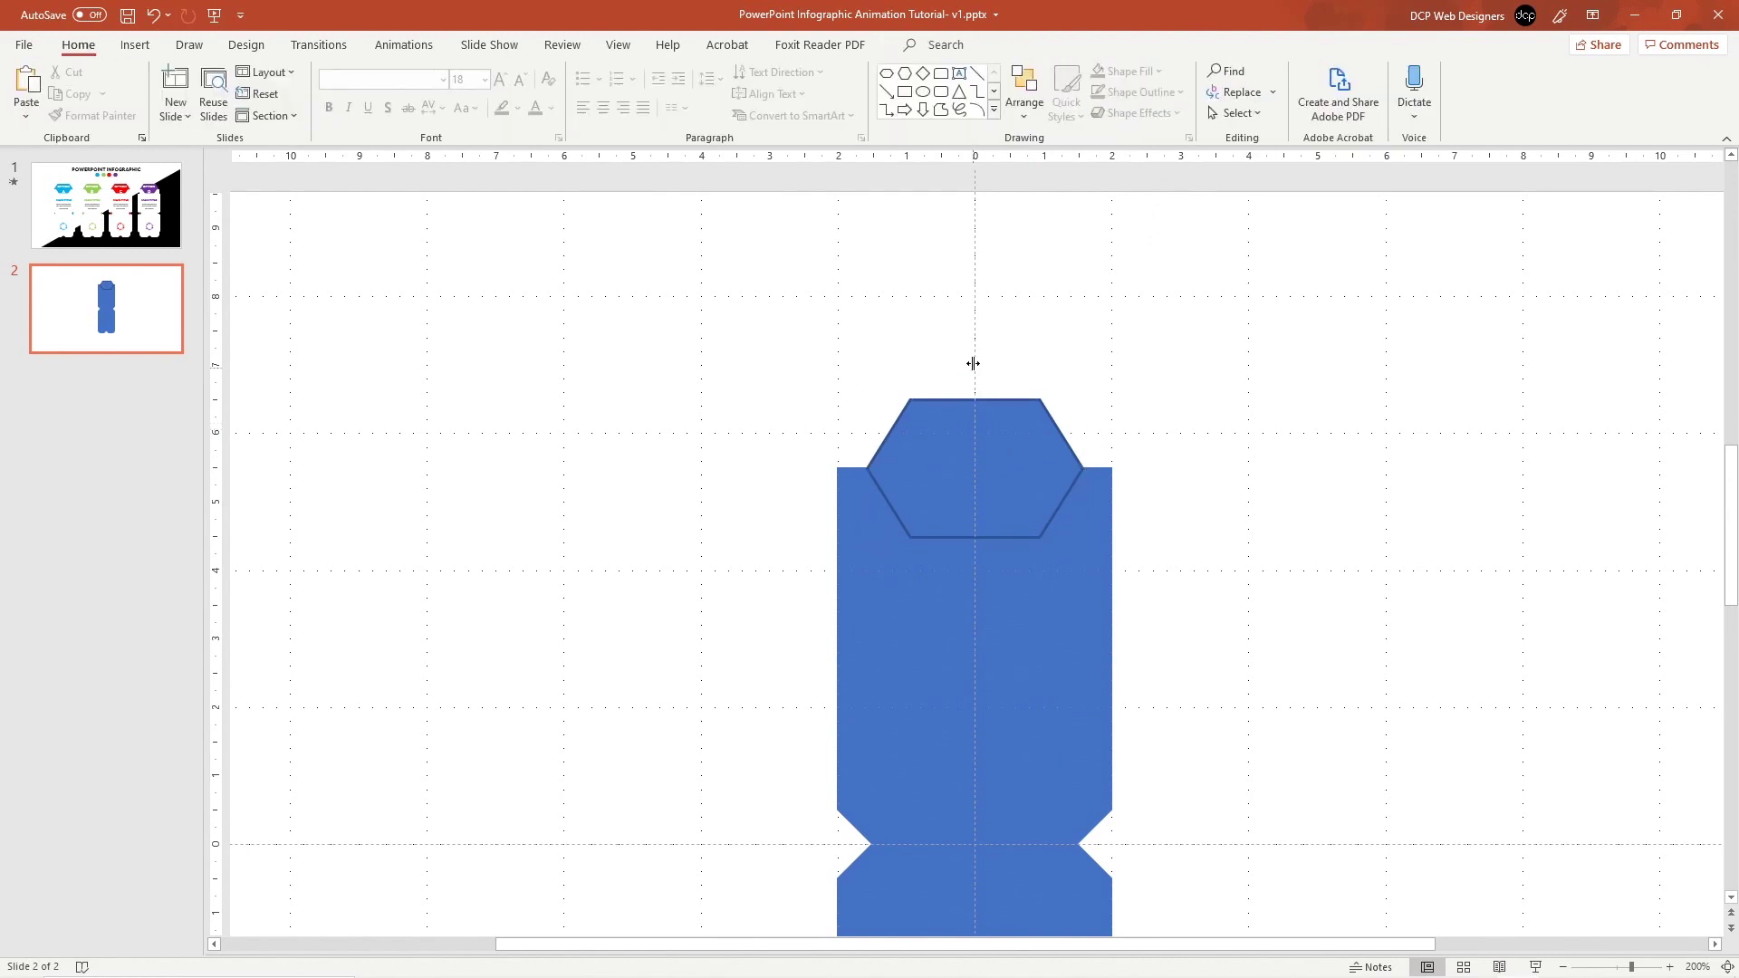
# Subtract the hexagon from the blue body to cut out its upper edge, and save the presentation
pyautogui.scroll(-5, 1292, 532)
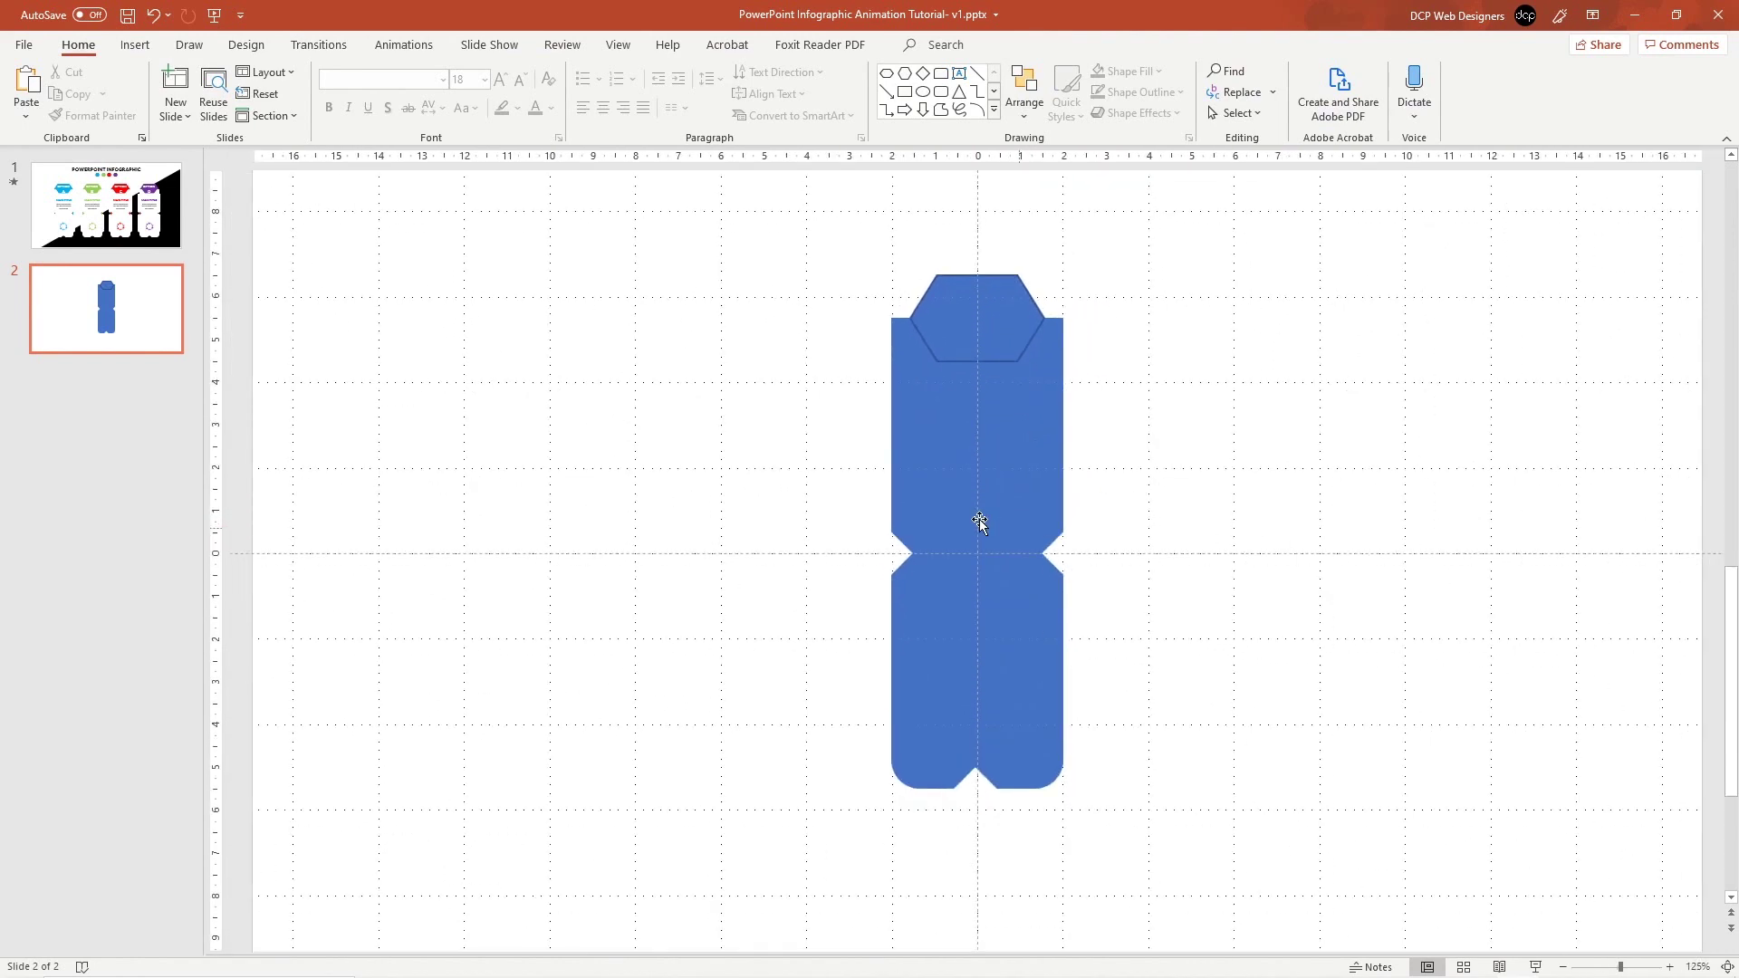
pyautogui.click(959, 443)
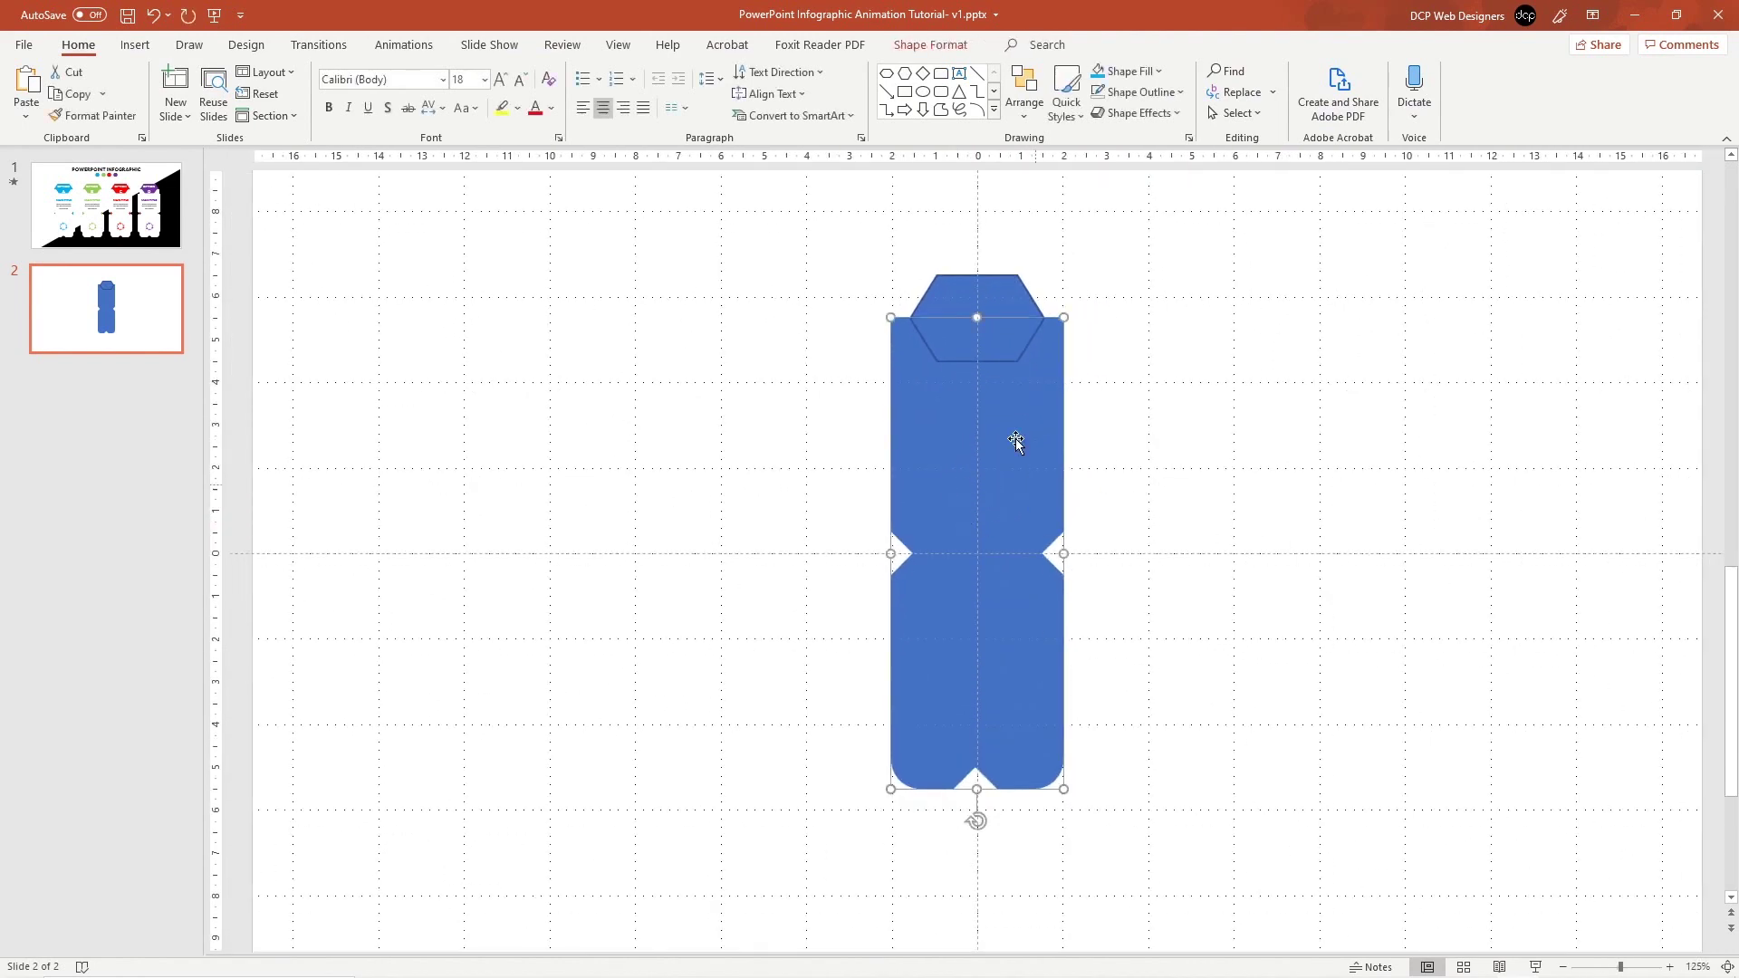
pyautogui.keyDown('shift'); pyautogui.click(1006, 292); pyautogui.keyUp('shift')
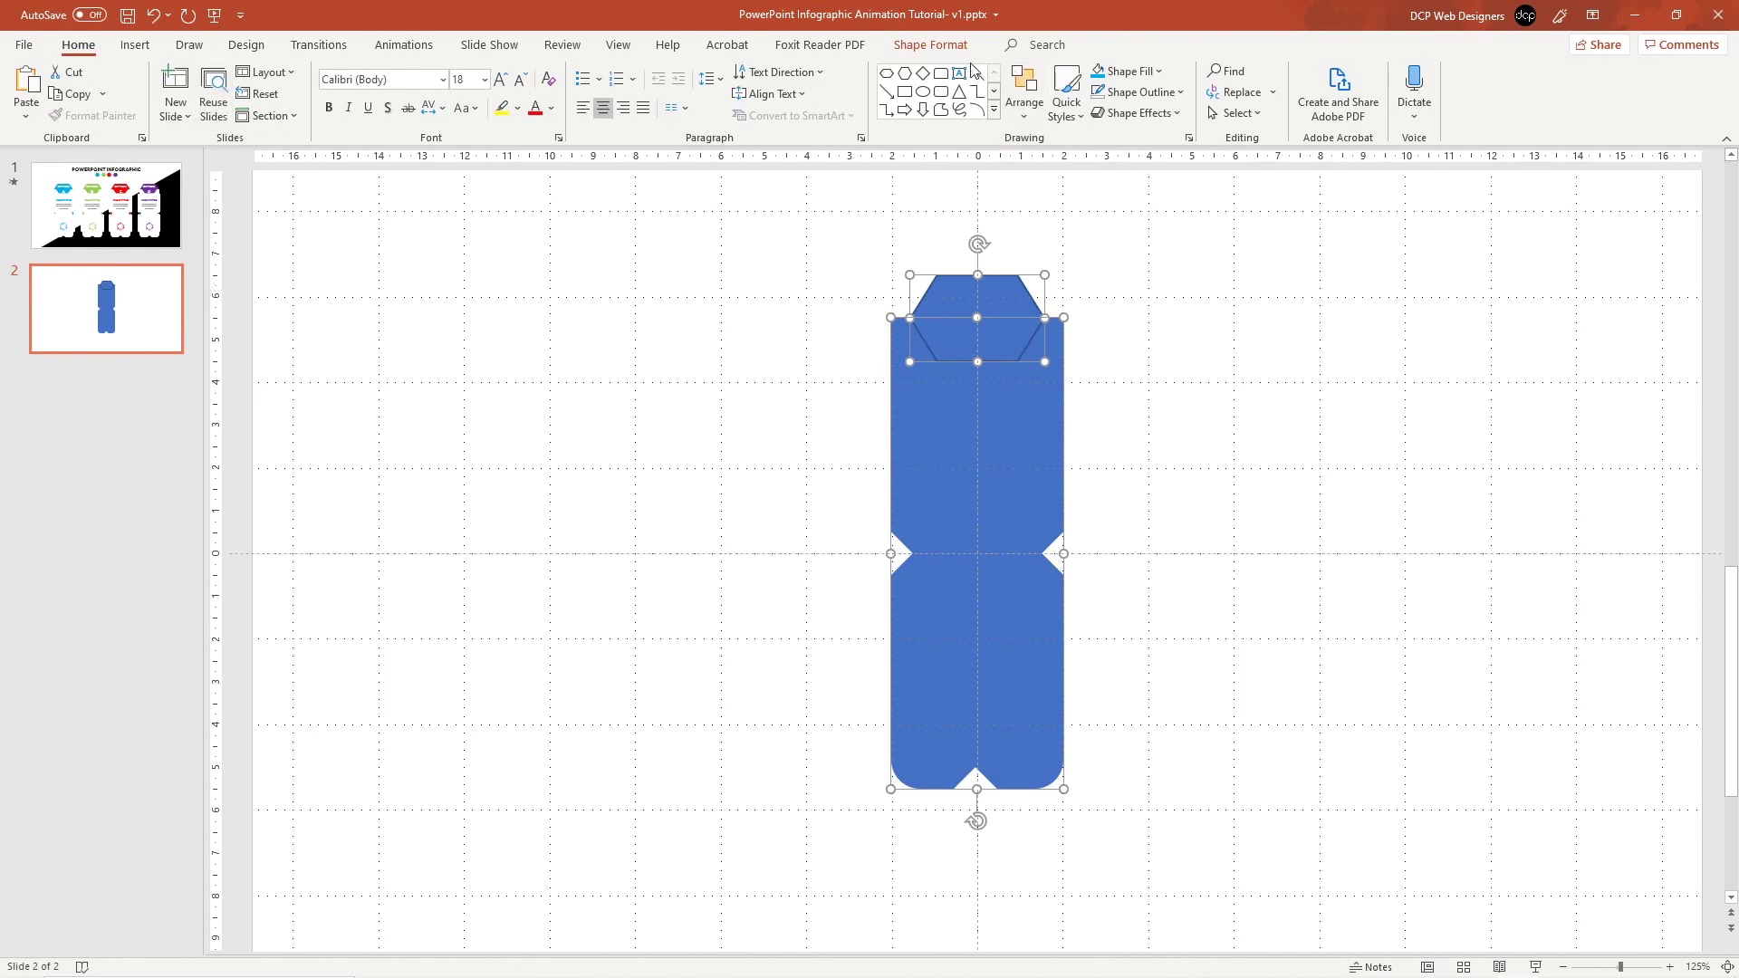
pyautogui.click(932, 45)
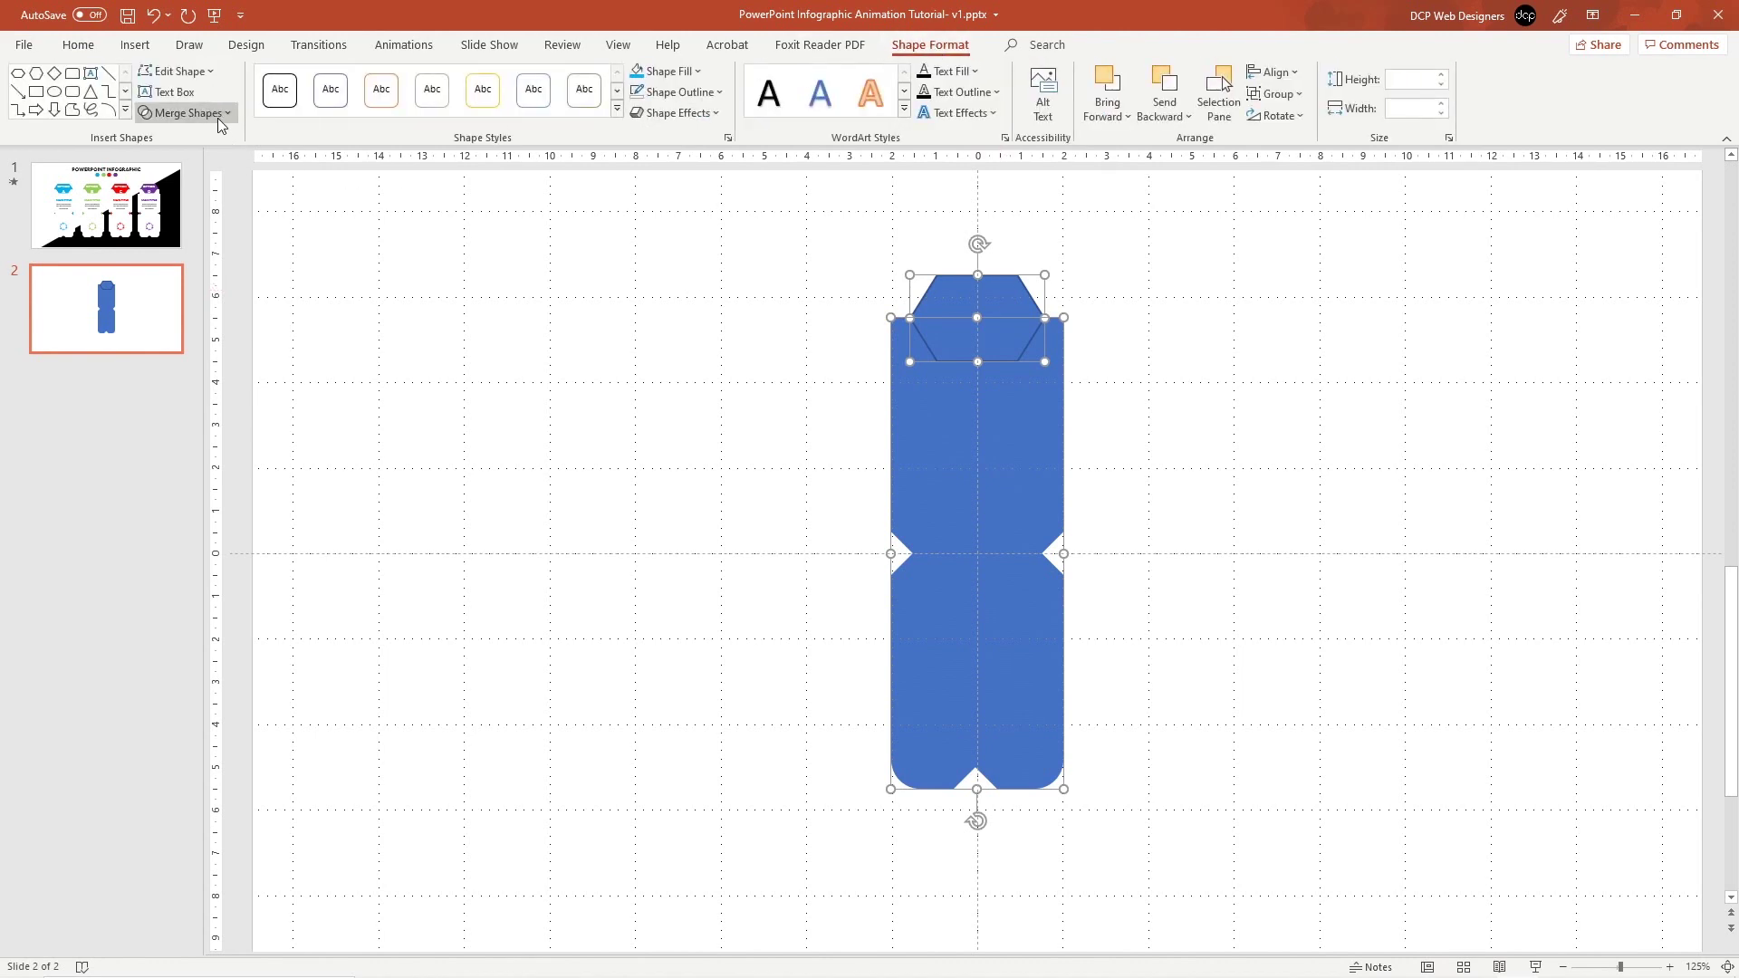
pyautogui.click(218, 119)
pyautogui.click(181, 237)
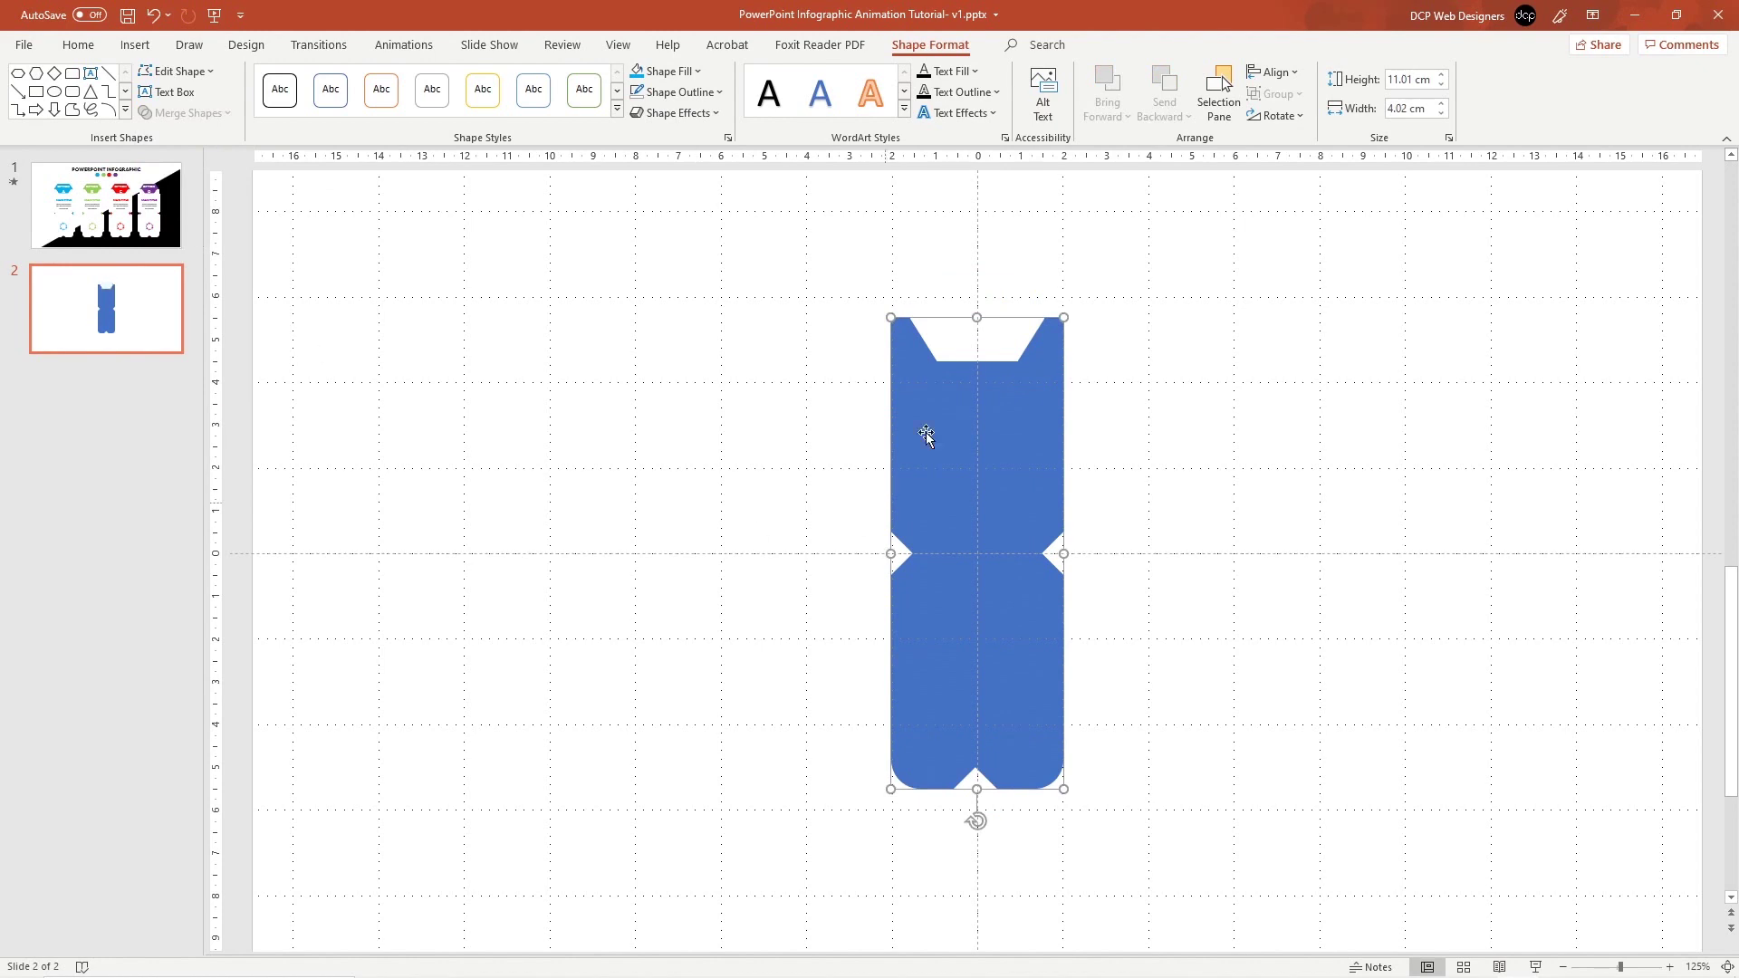
pyautogui.click(1364, 412)
pyautogui.hotkey('ctrl', 's')
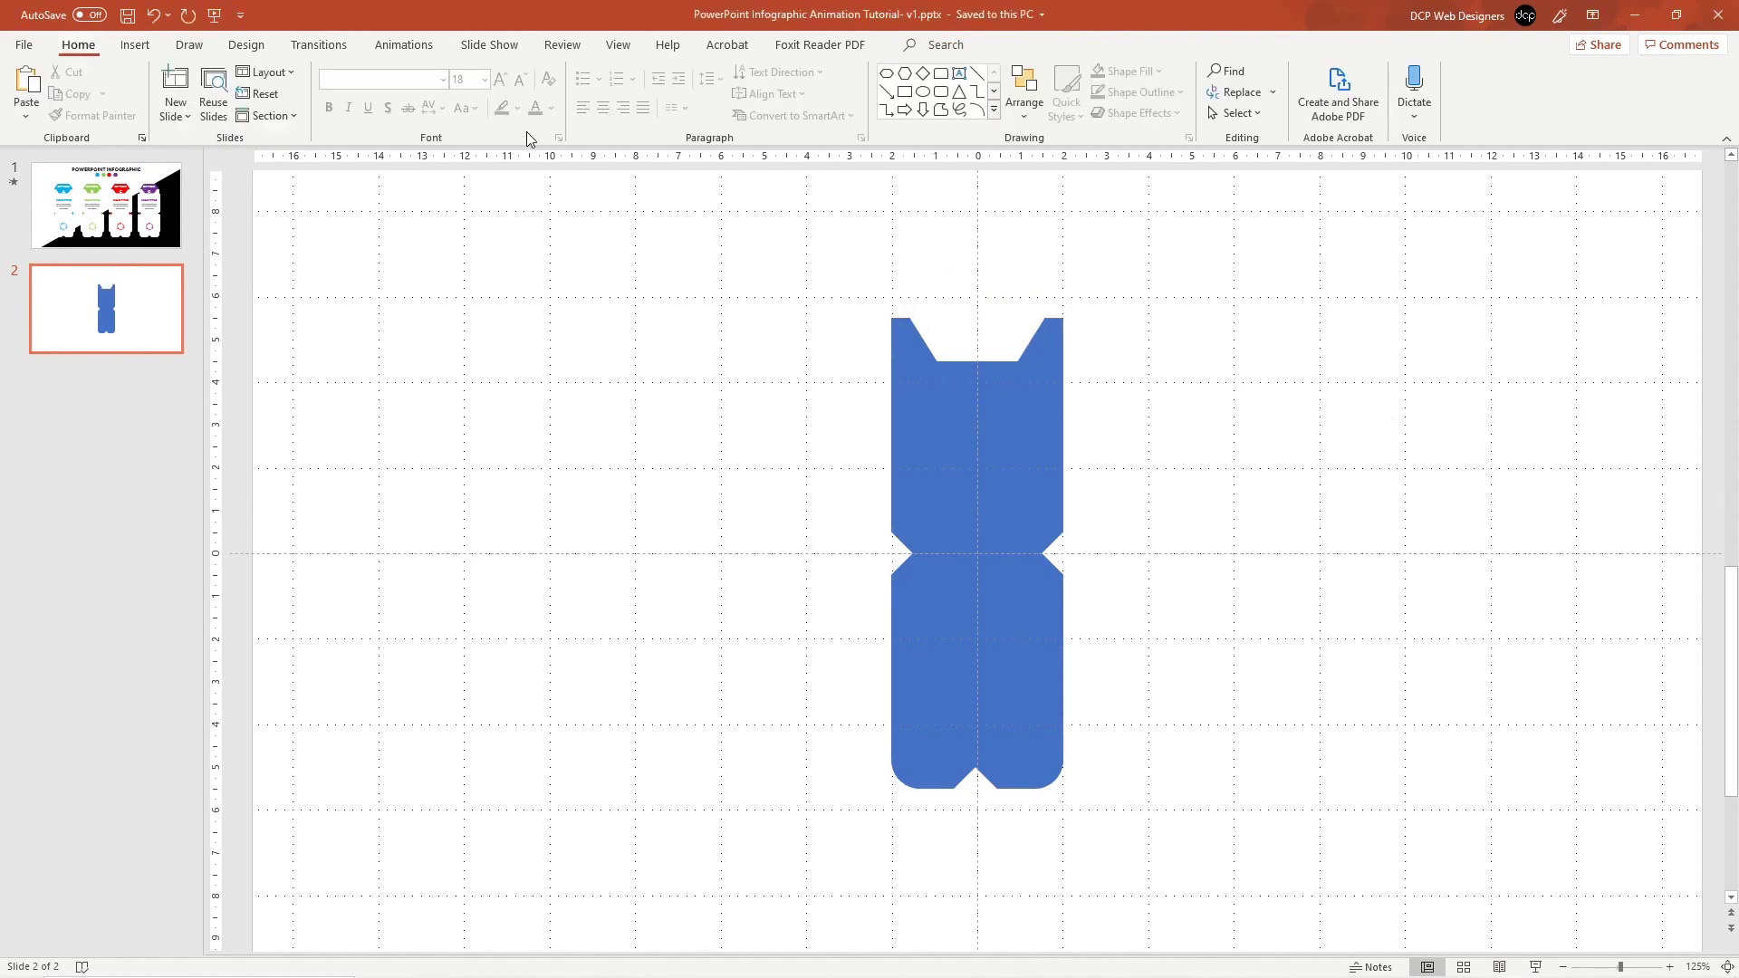
# Draw another flowchart Preparation hexagon, about 4.03 cm wide and 2.33 cm high, spanning the body's width over the upper cutout
pyautogui.click(995, 110)
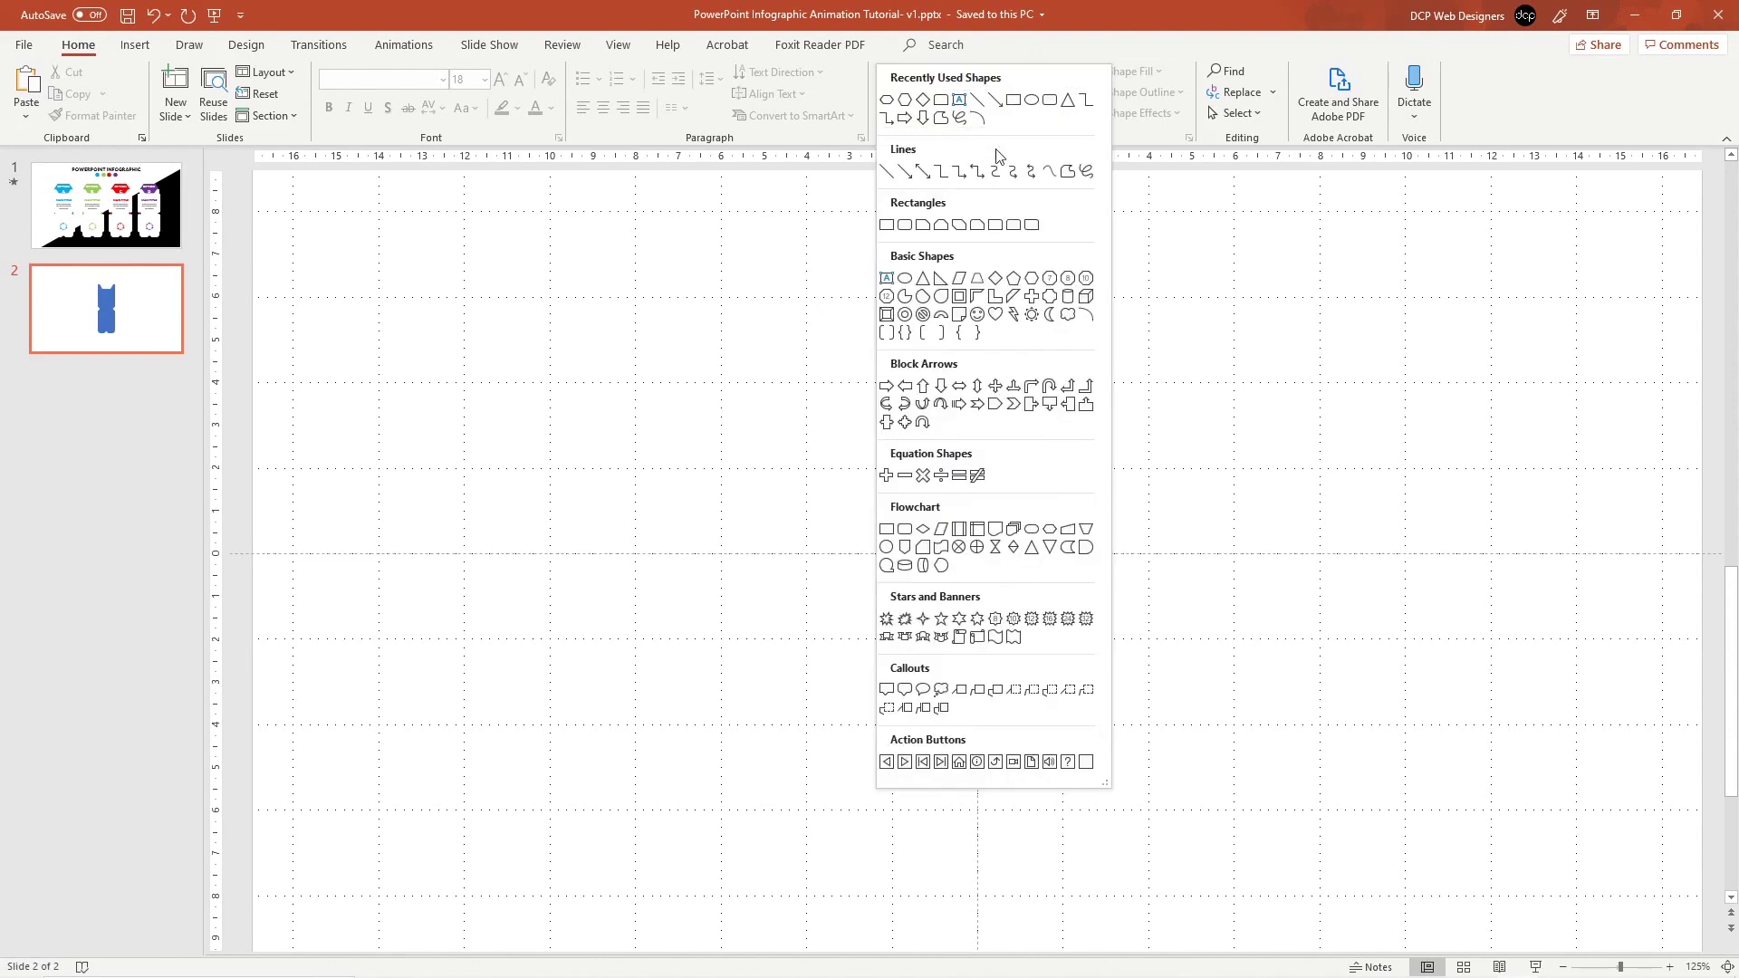
pyautogui.click(1051, 531)
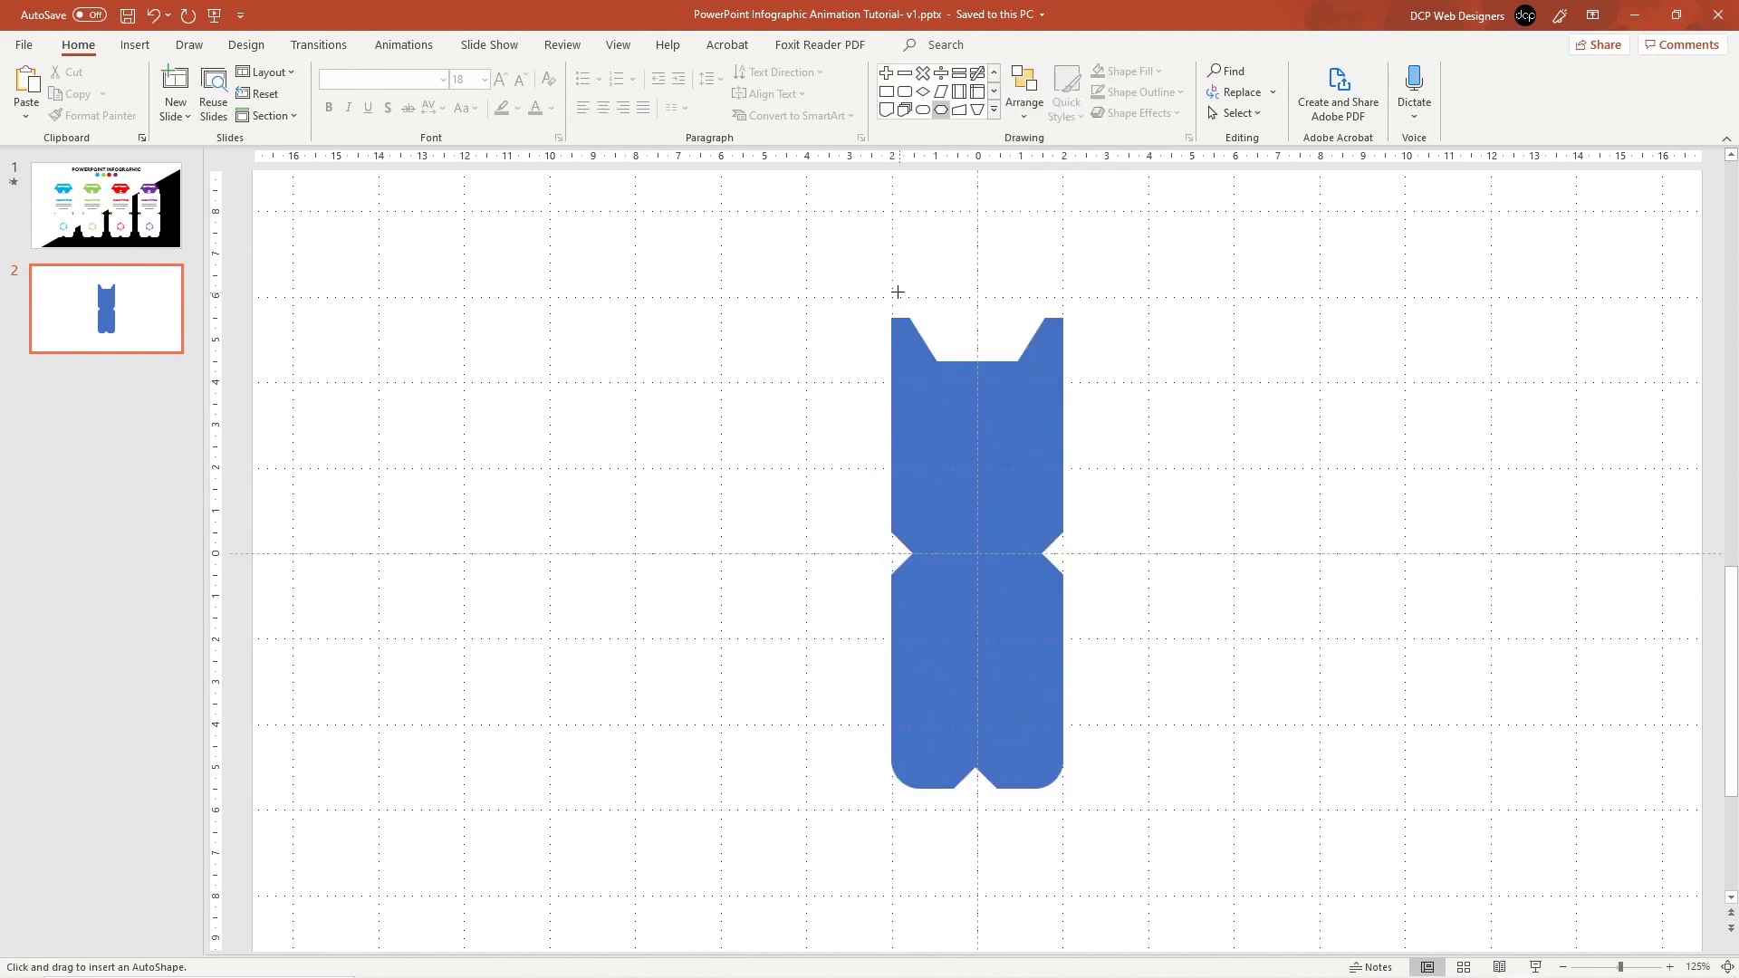
pyautogui.moveTo(896, 292); pyautogui.dragTo(1051, 391)
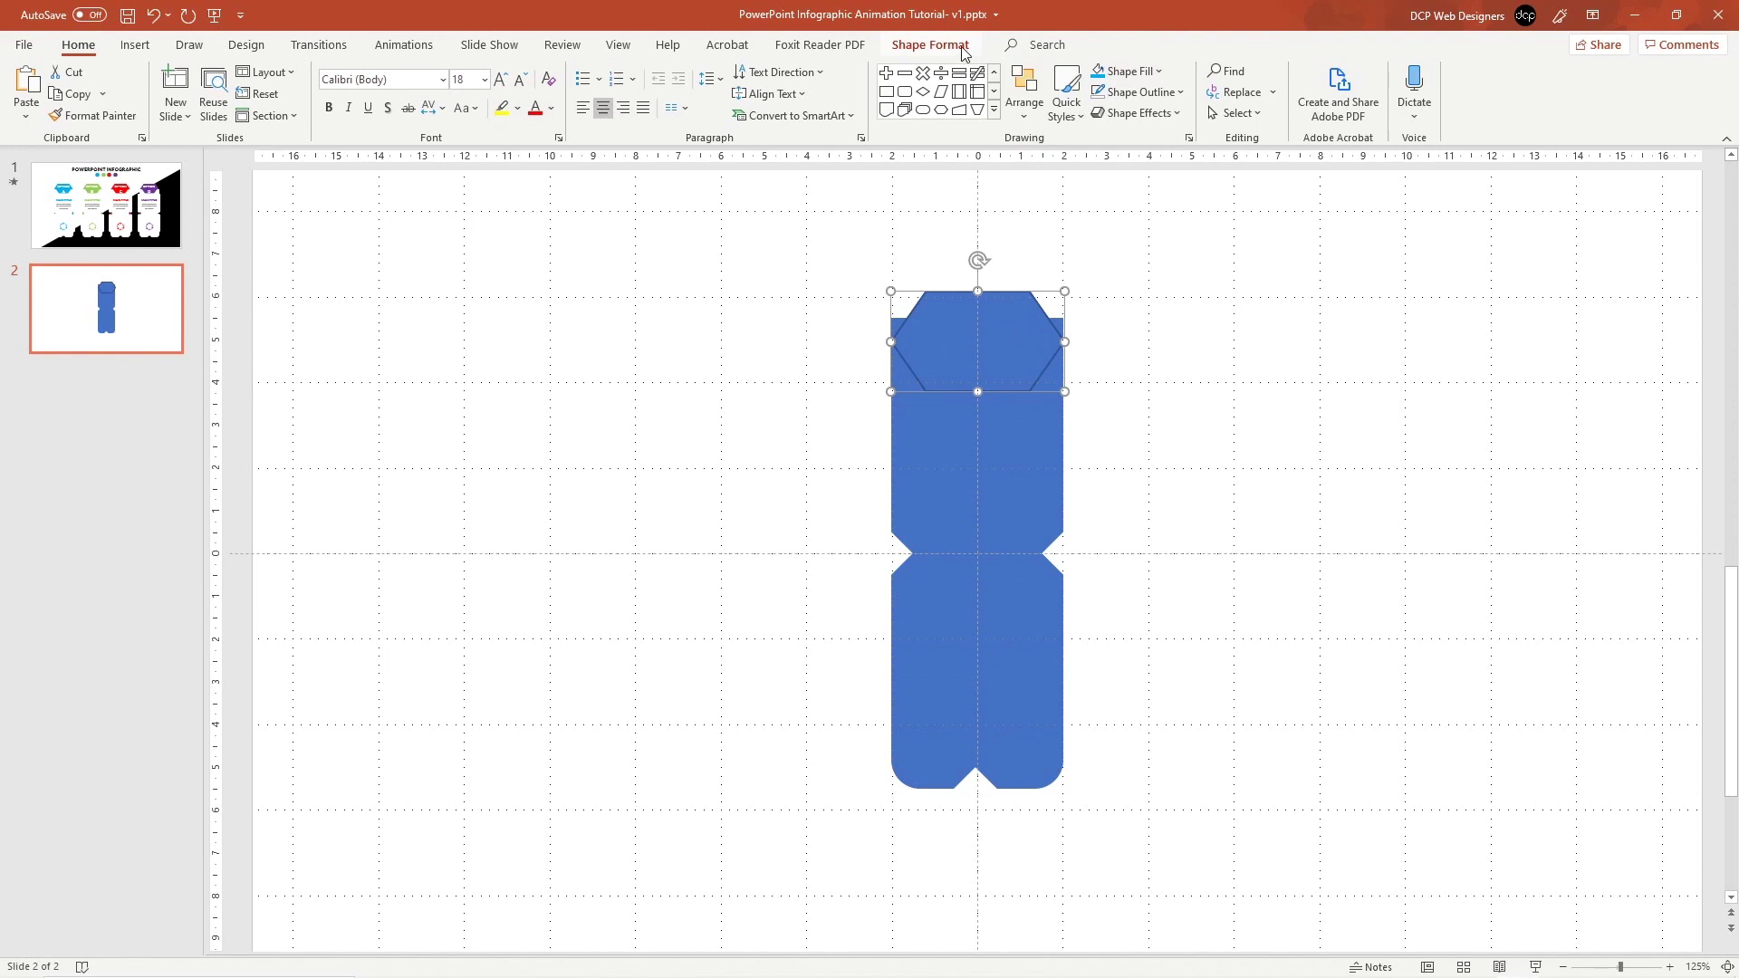
# Centre the new hexagon horizontally on the slide and raise it so its side corners meet the body's upper corners
pyautogui.click(933, 45)
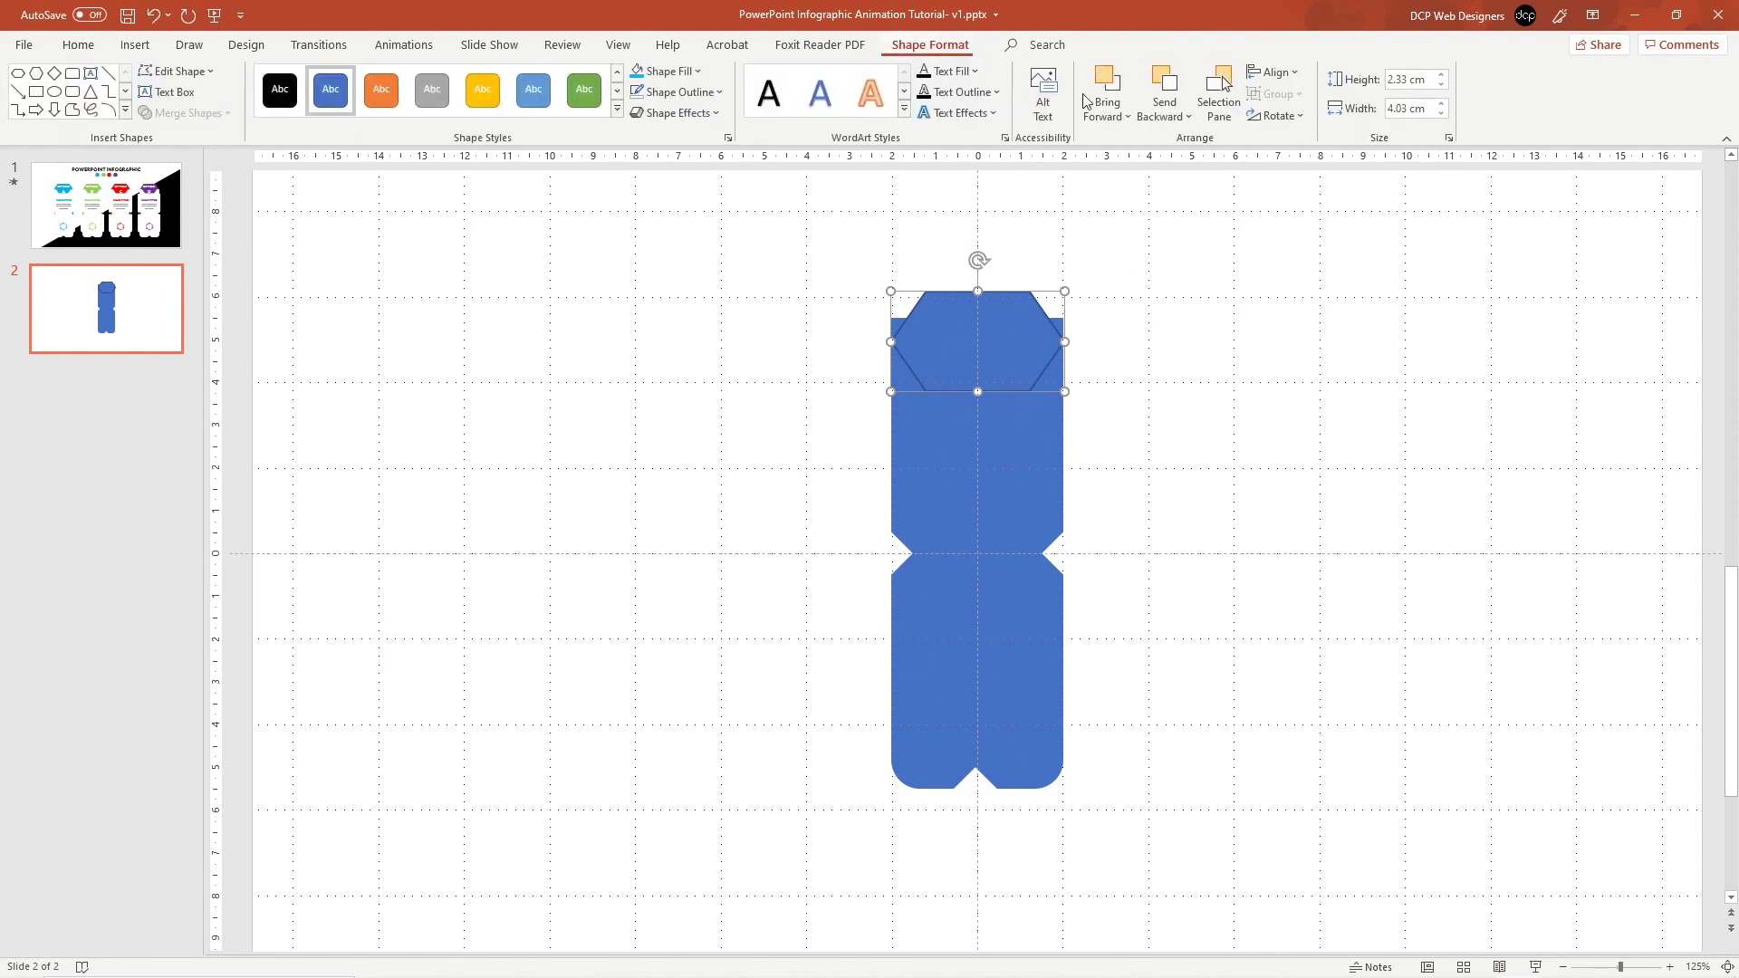
pyautogui.click(1273, 71)
pyautogui.click(1290, 127)
pyautogui.moveTo(1008, 344)
pyautogui.mouseDown()
pyautogui.moveTo(1001, 302)
pyautogui.moveTo(1001, 320)
pyautogui.mouseUp()
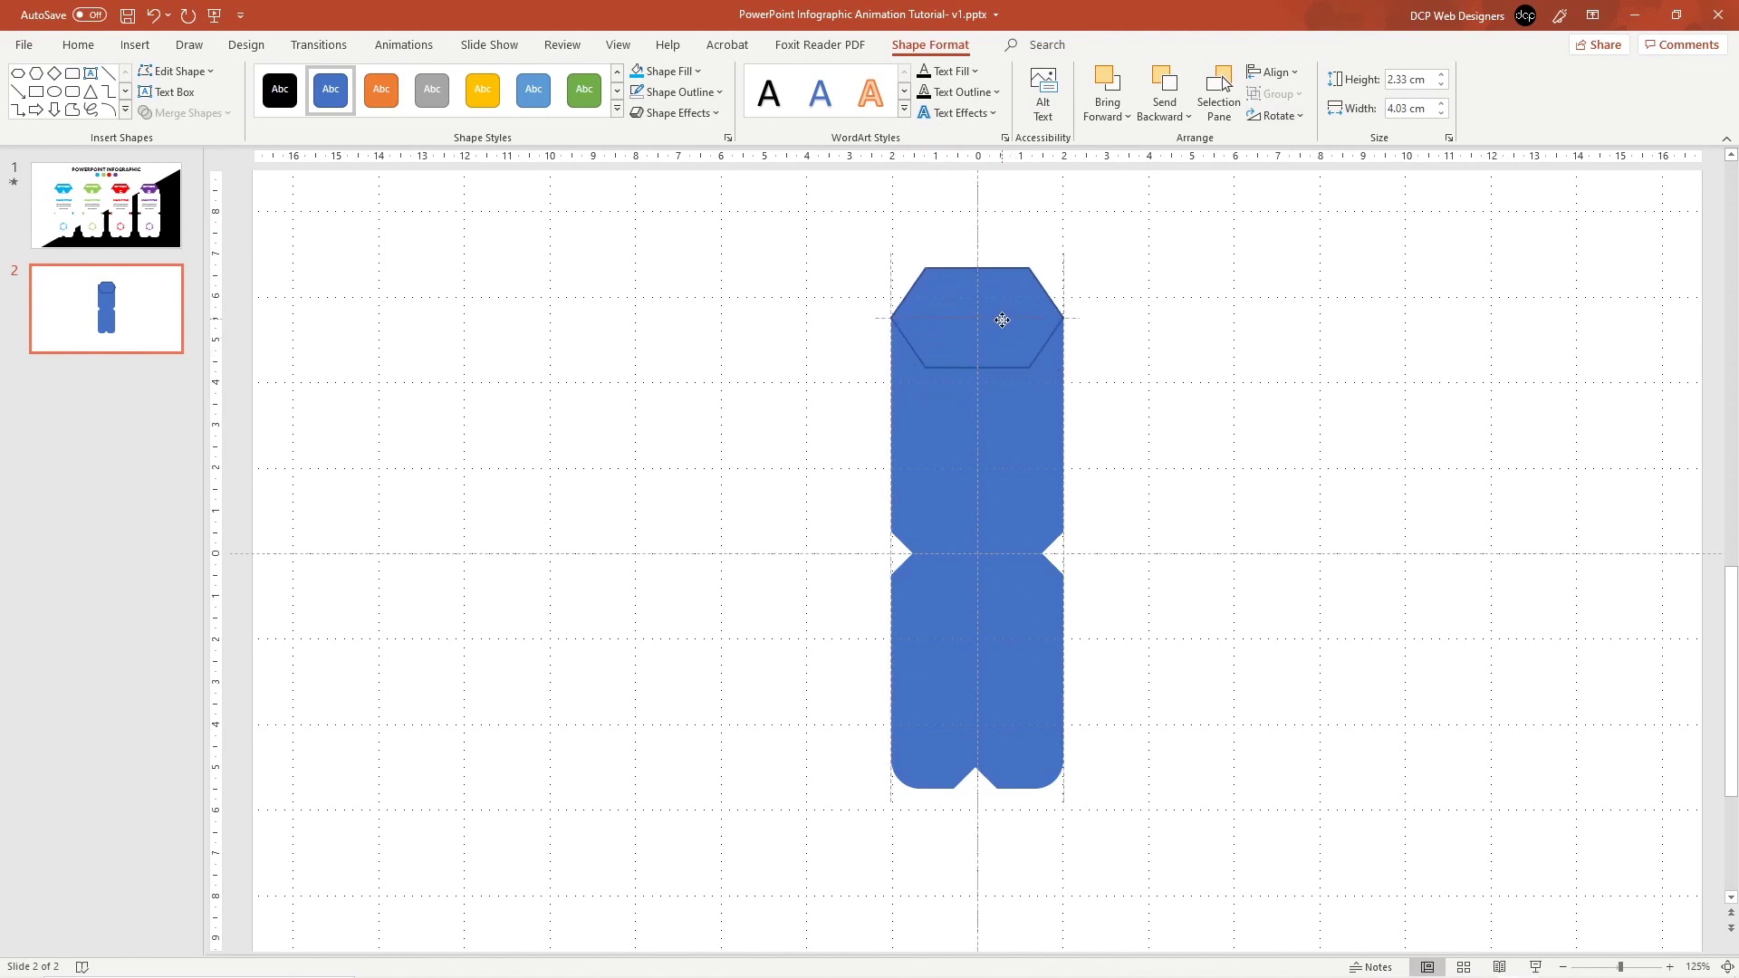
pyautogui.click(1274, 72)
pyautogui.click(1293, 124)
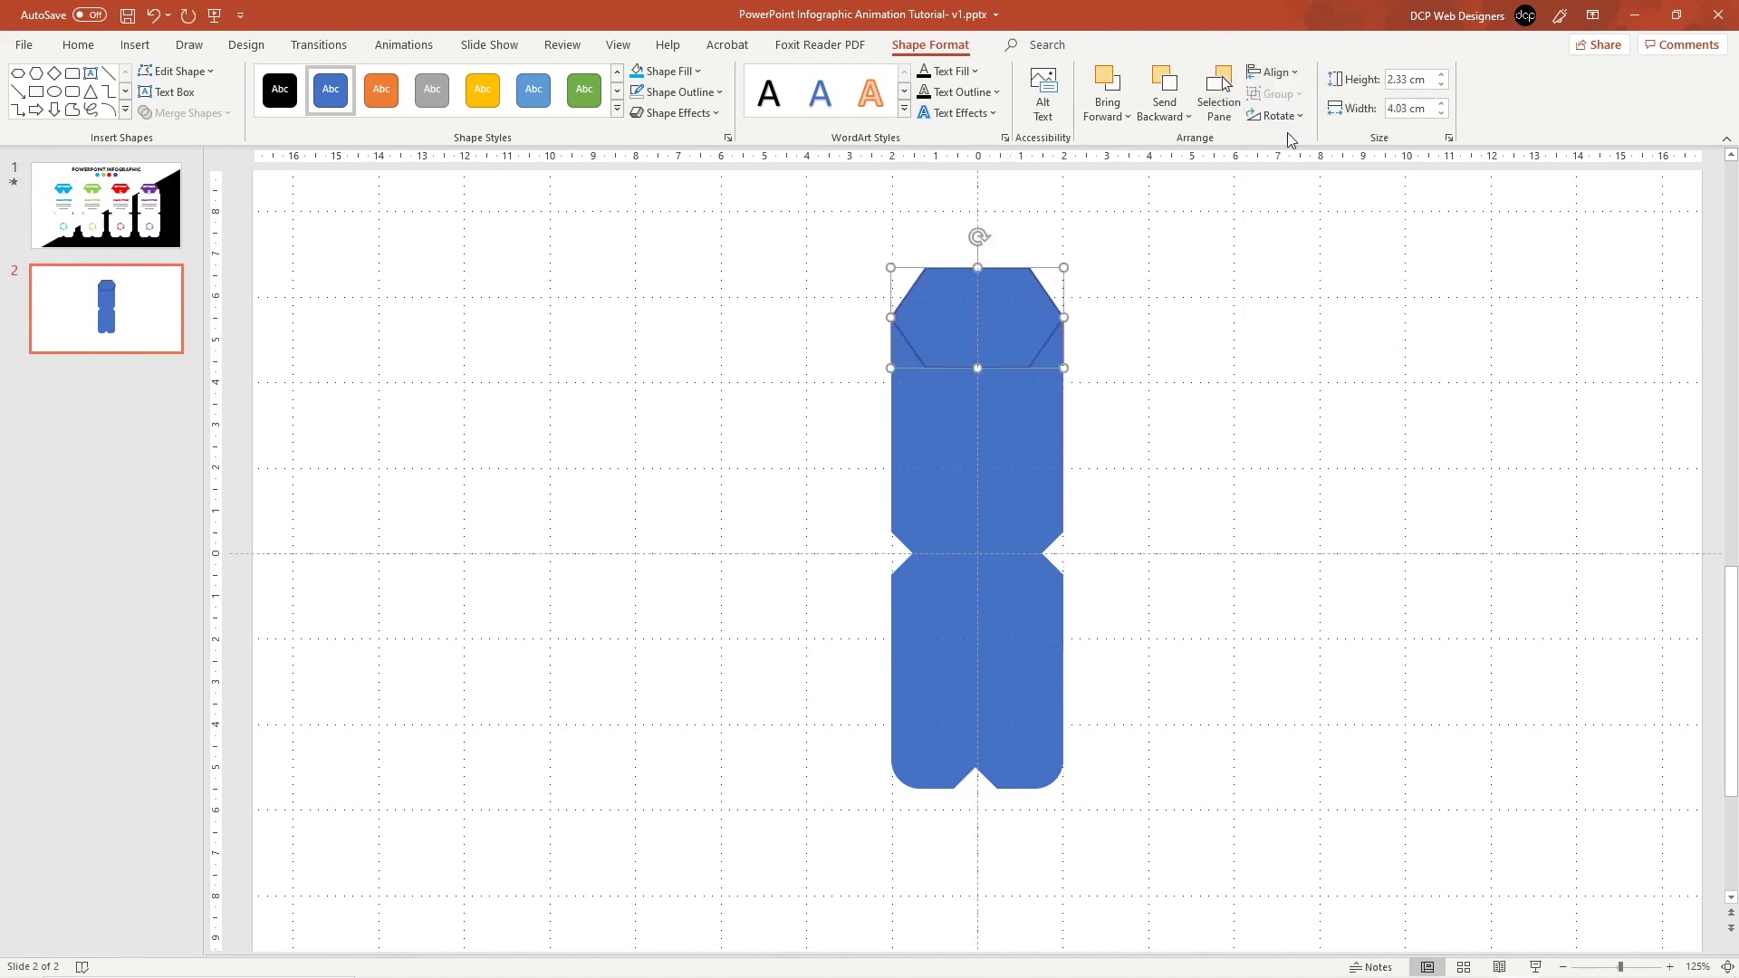
pyautogui.click(1250, 341)
# Remove the hexagon's outline and fill it with the standard Light Blue colour
pyautogui.click(1021, 321)
pyautogui.click(78, 45)
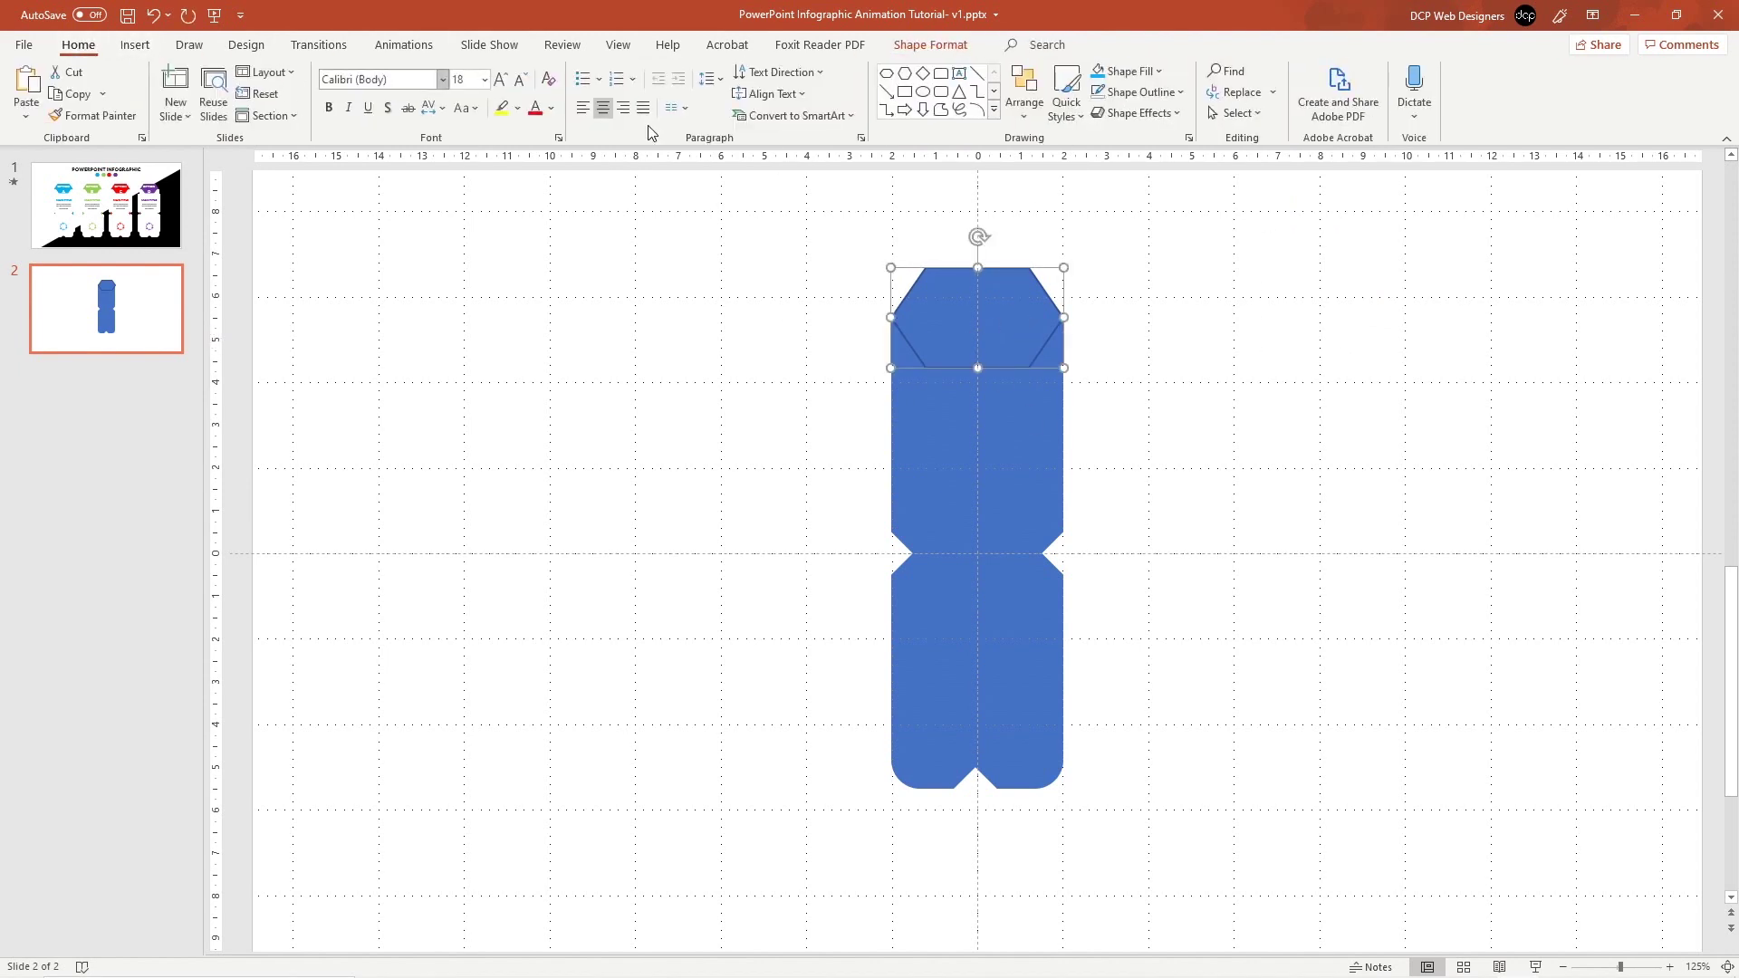
pyautogui.click(1145, 90)
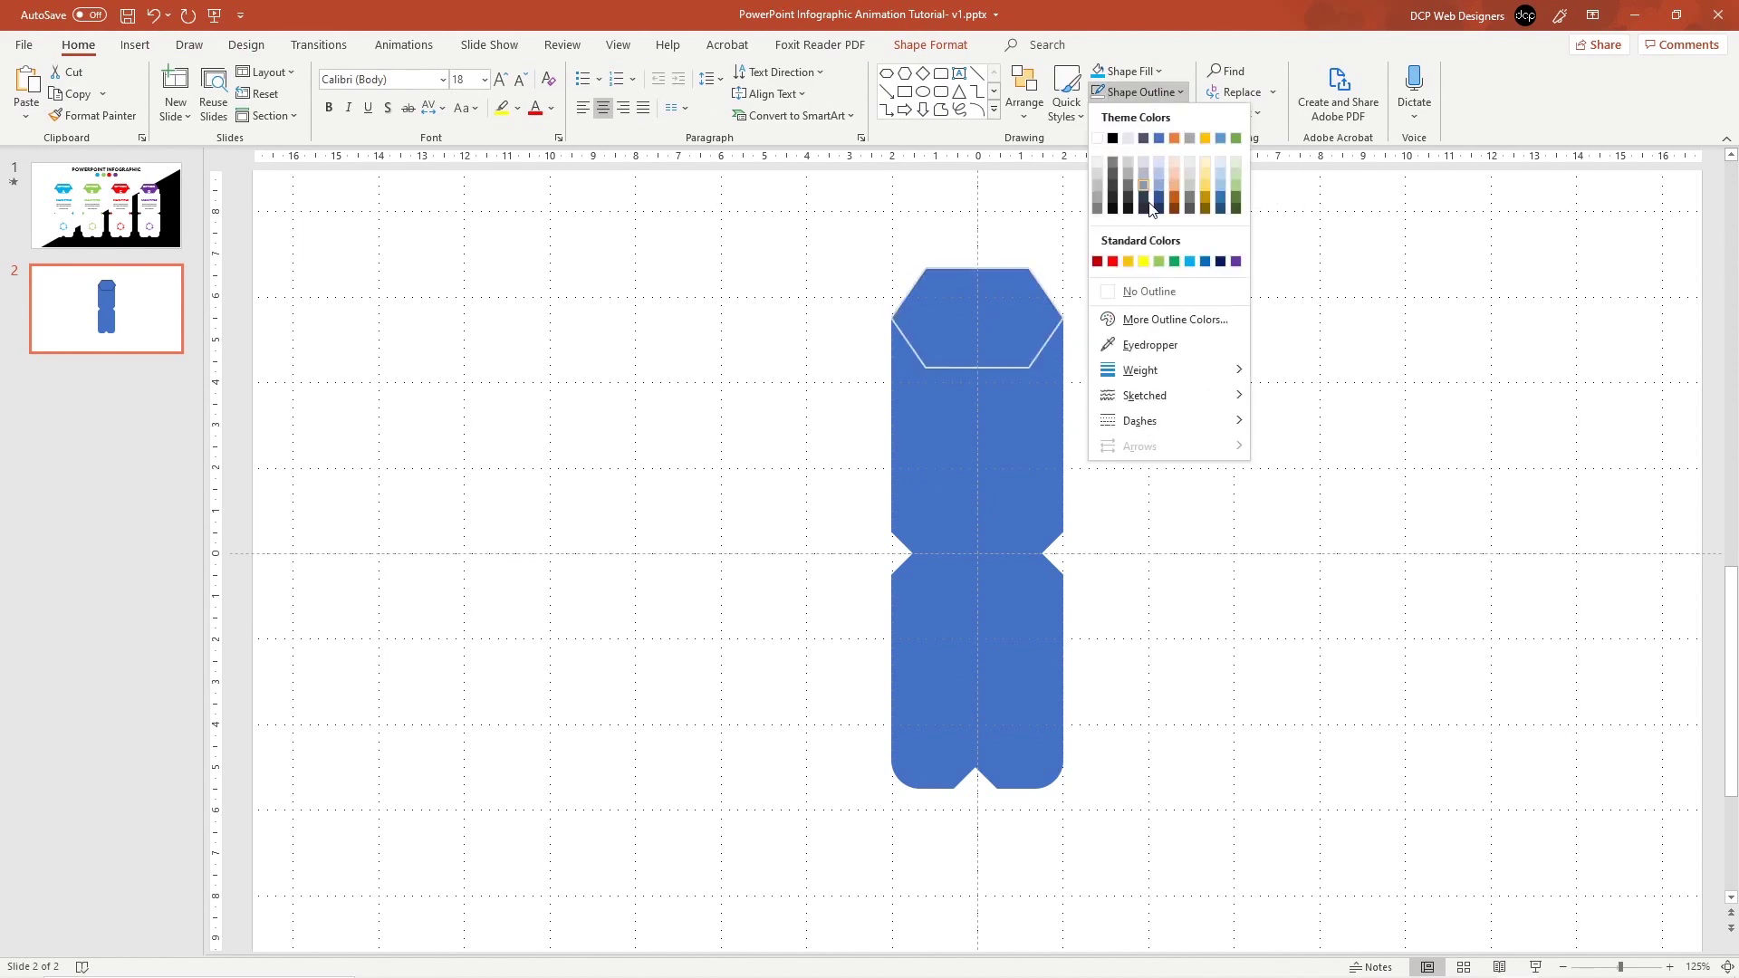
pyautogui.click(1144, 290)
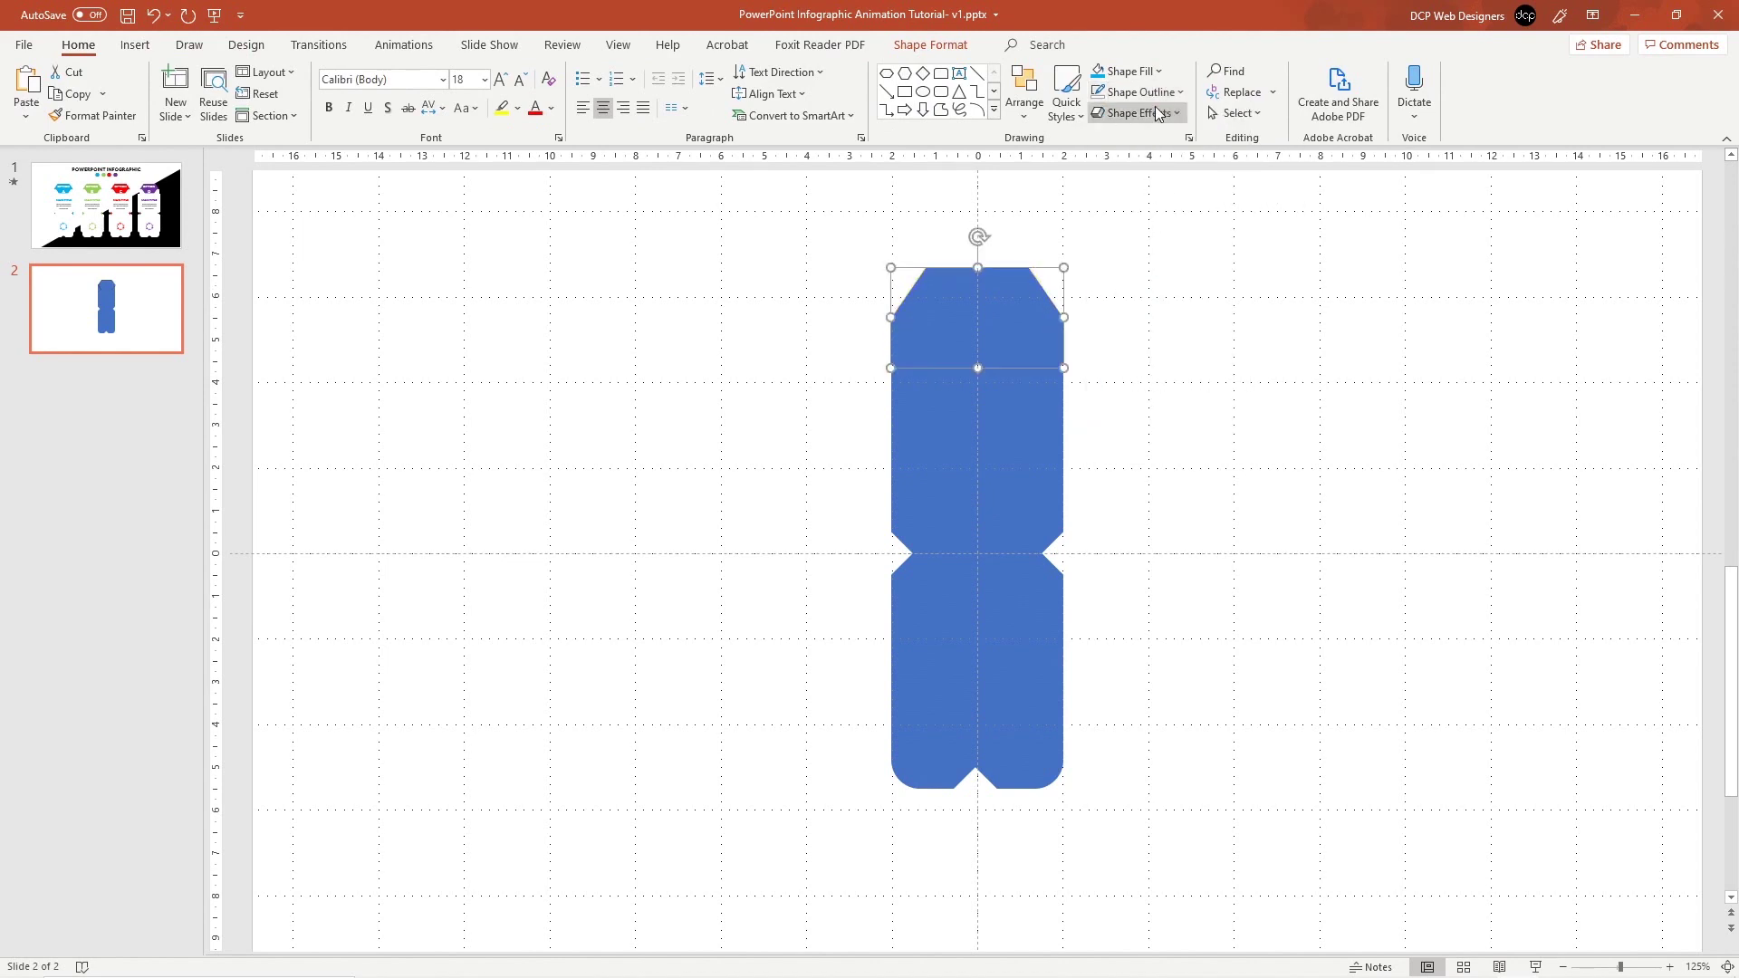
pyautogui.click(1159, 72)
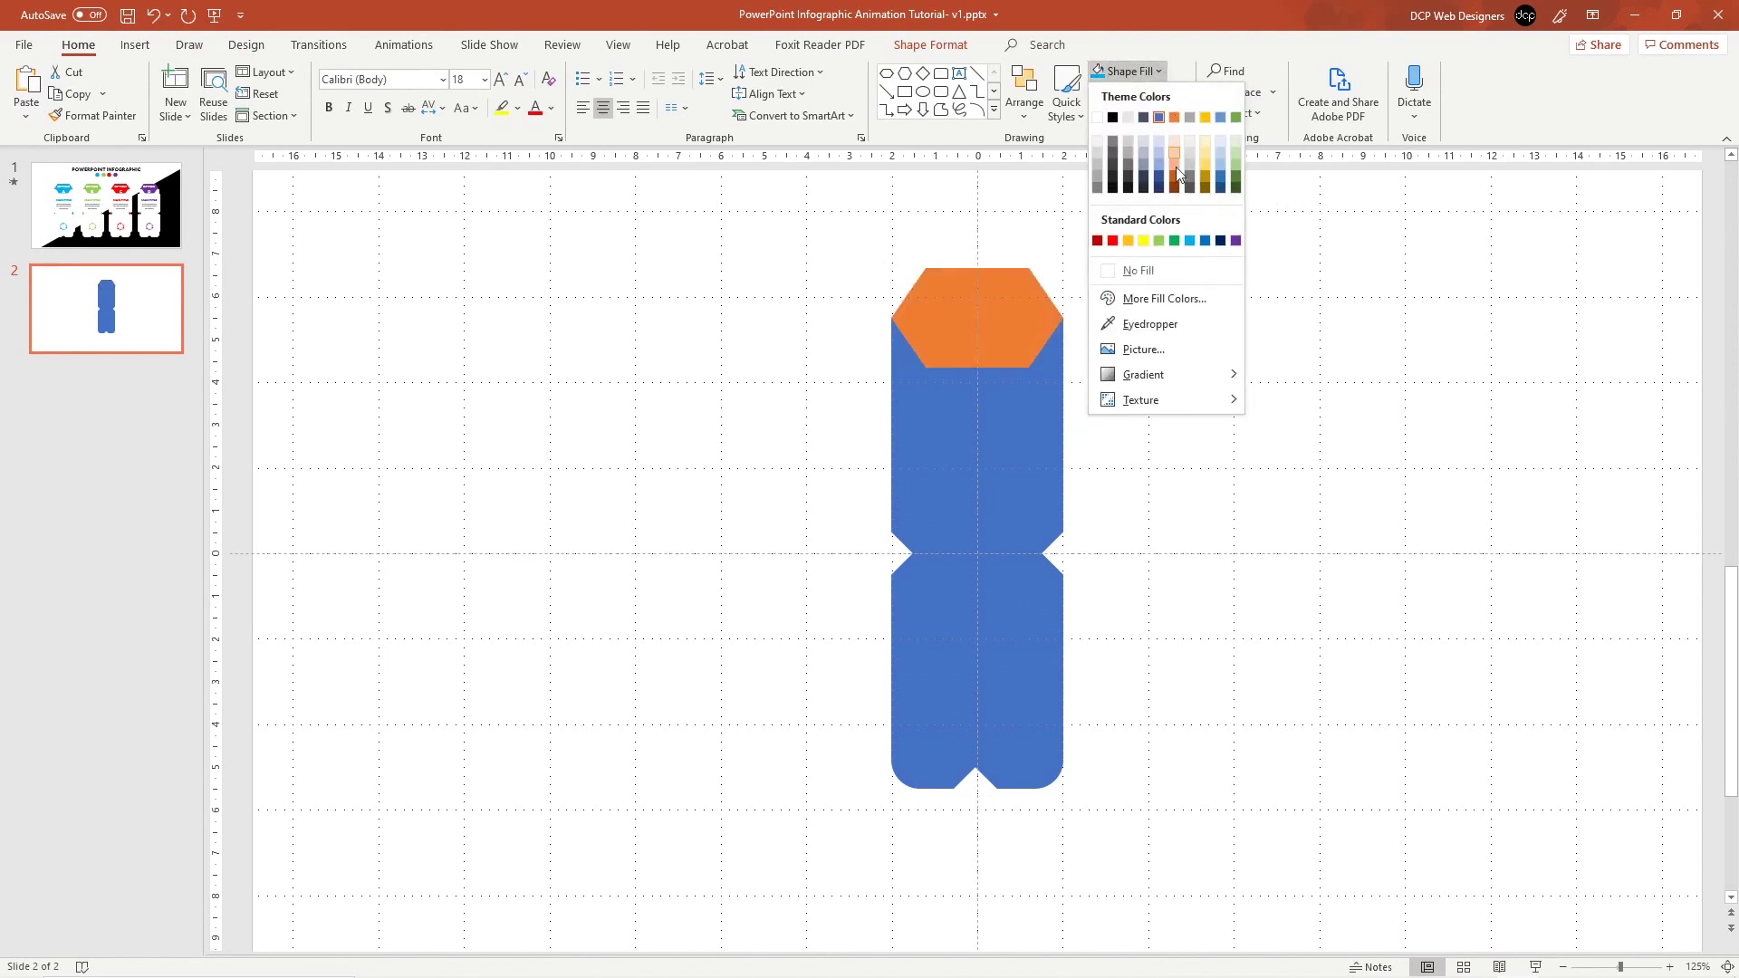
pyautogui.click(1189, 241)
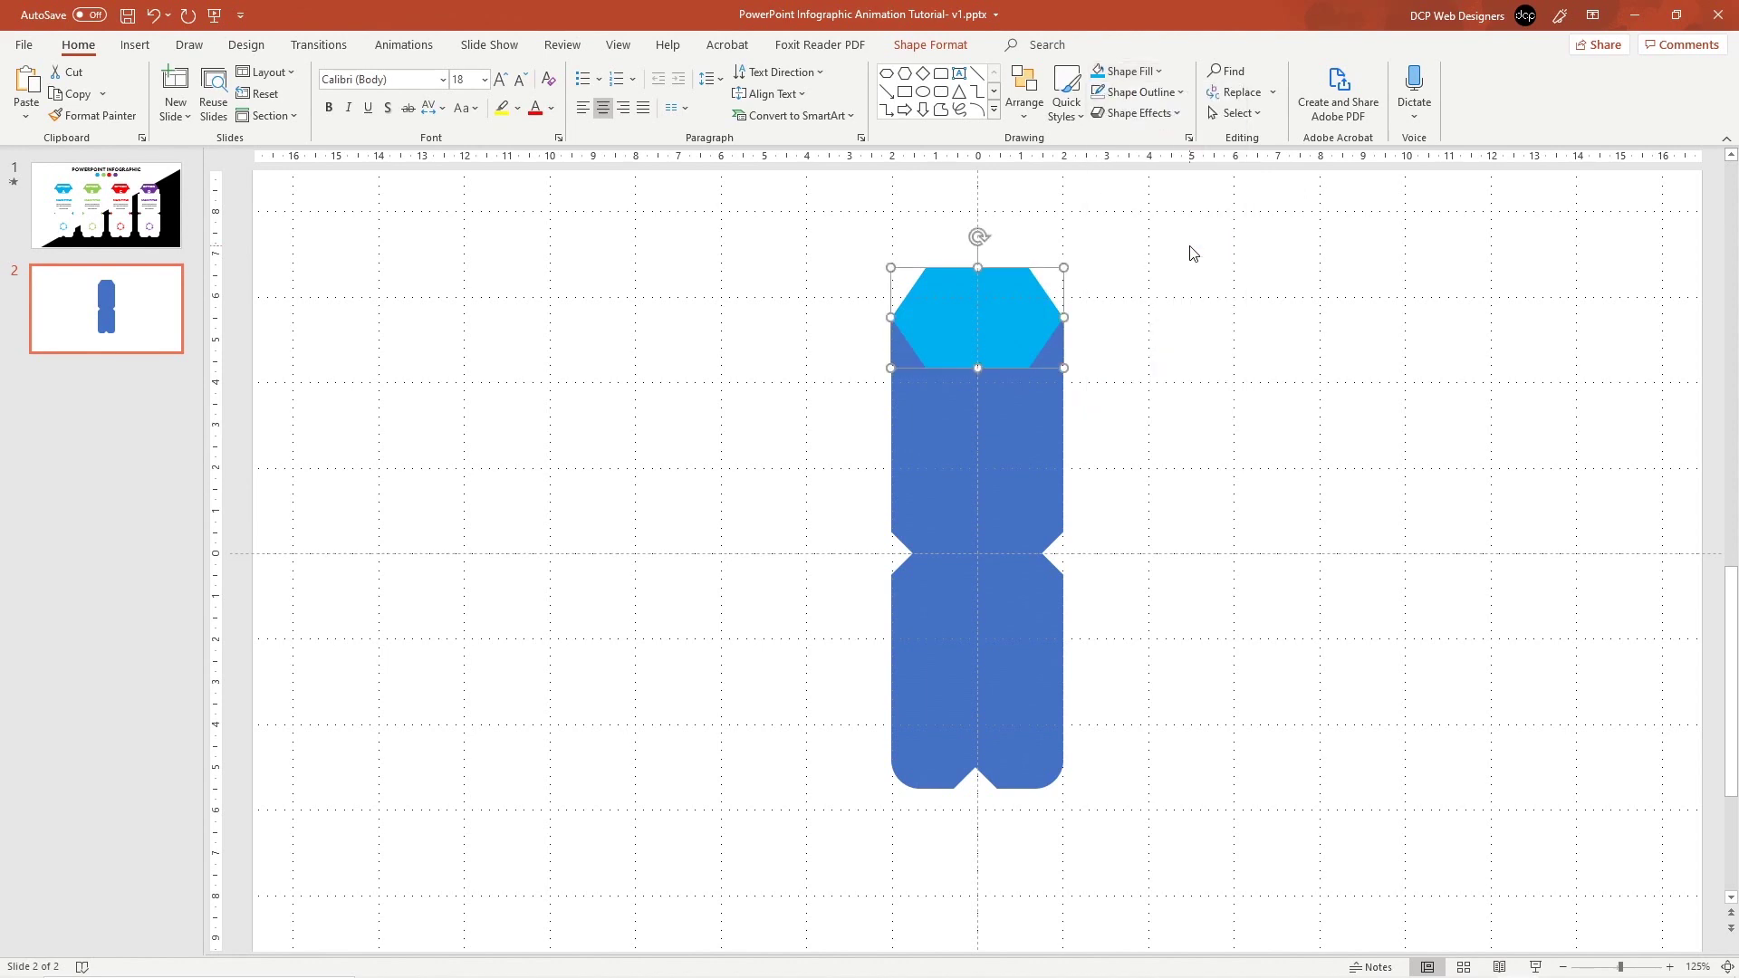
# Send the light blue hexagon to the back, behind the notched body
pyautogui.rightClick(1012, 308)
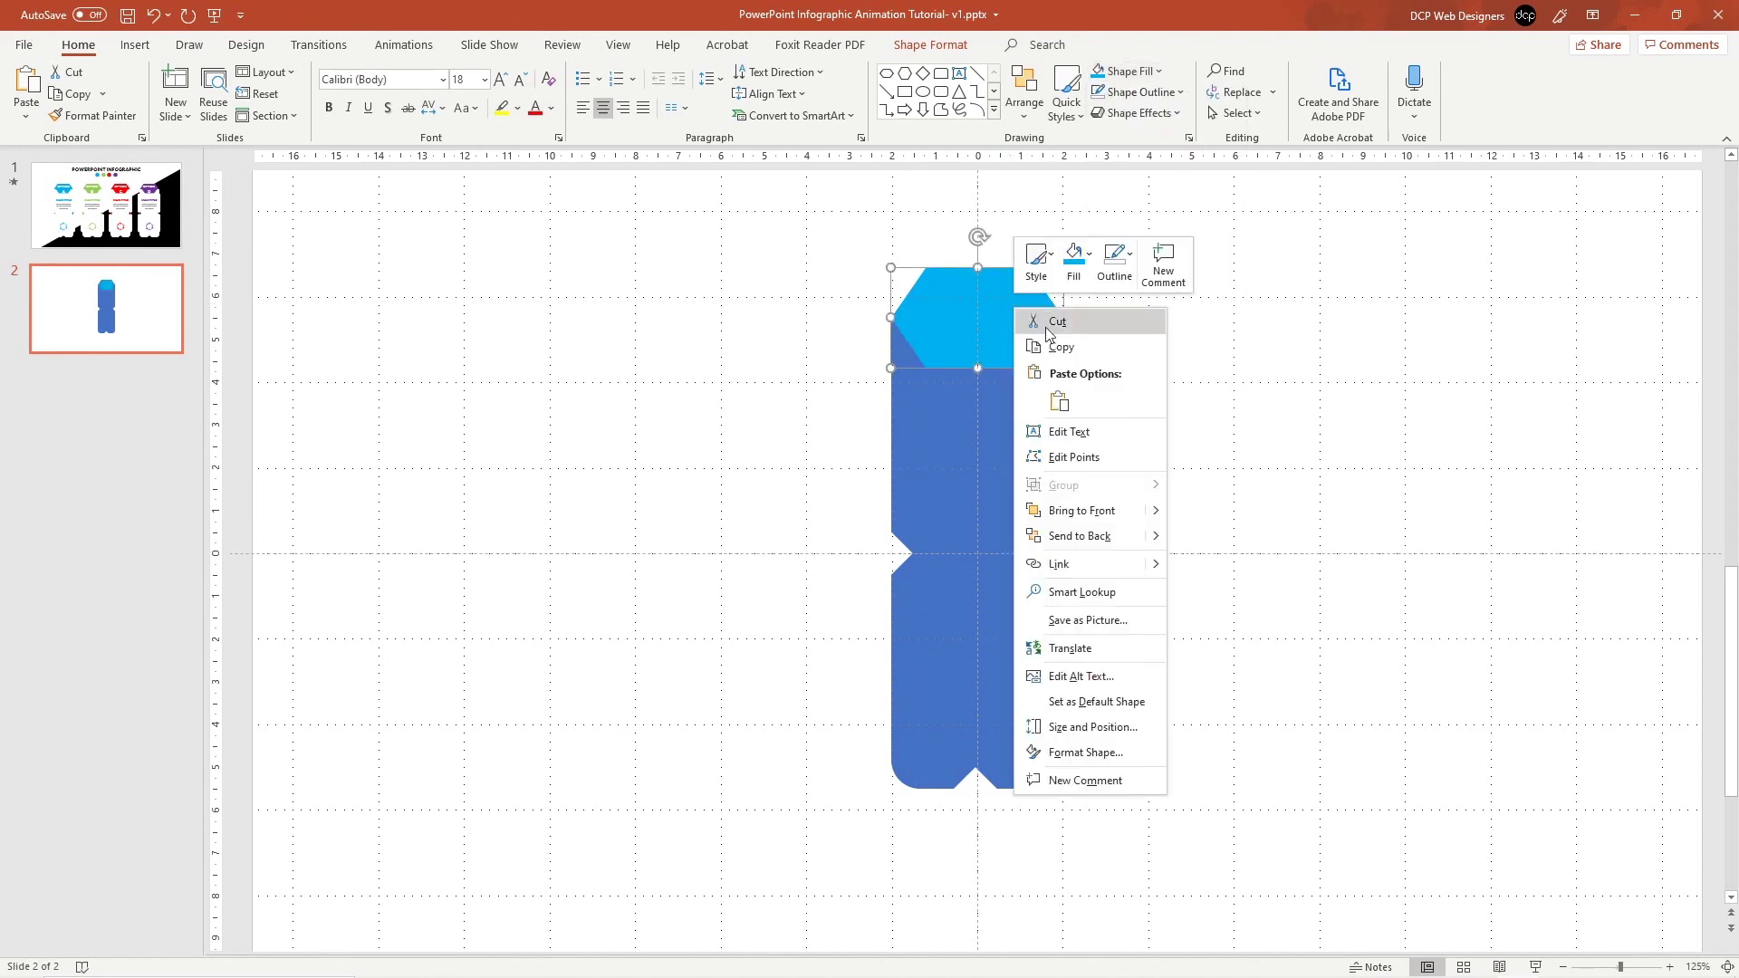
pyautogui.click(1089, 536)
pyautogui.click(1159, 282)
# Apply the centred outer shadow preset to the notched blue body
pyautogui.click(973, 449)
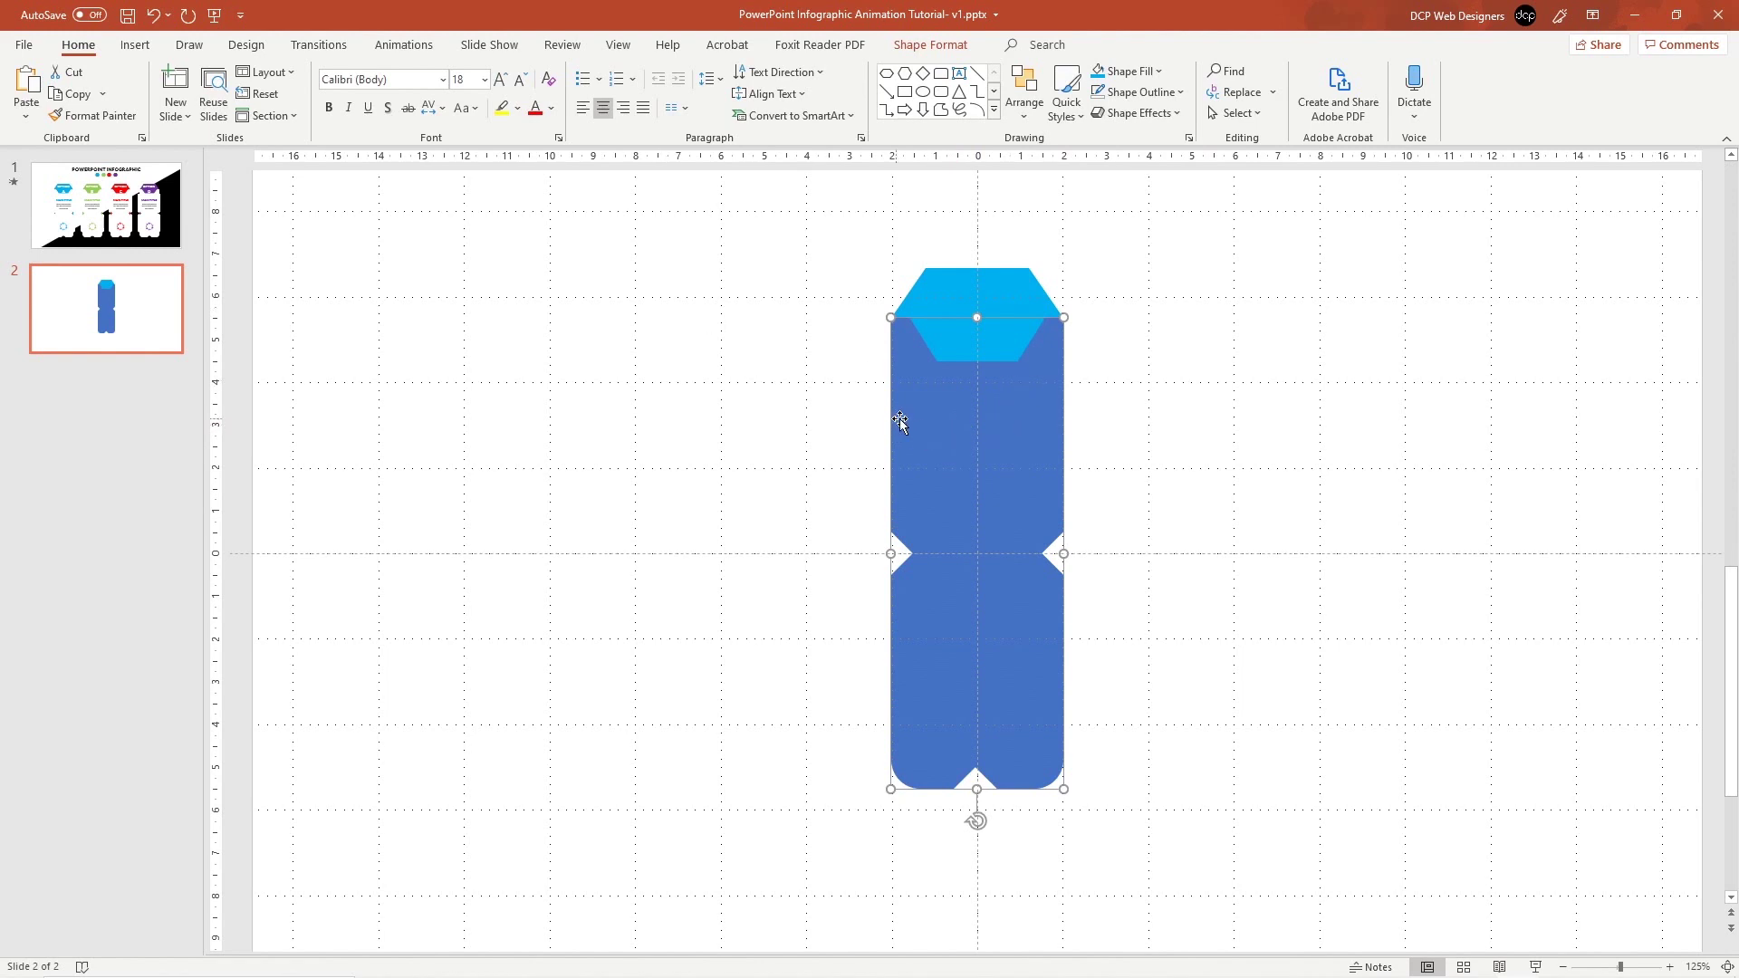
pyautogui.rightClick(952, 426)
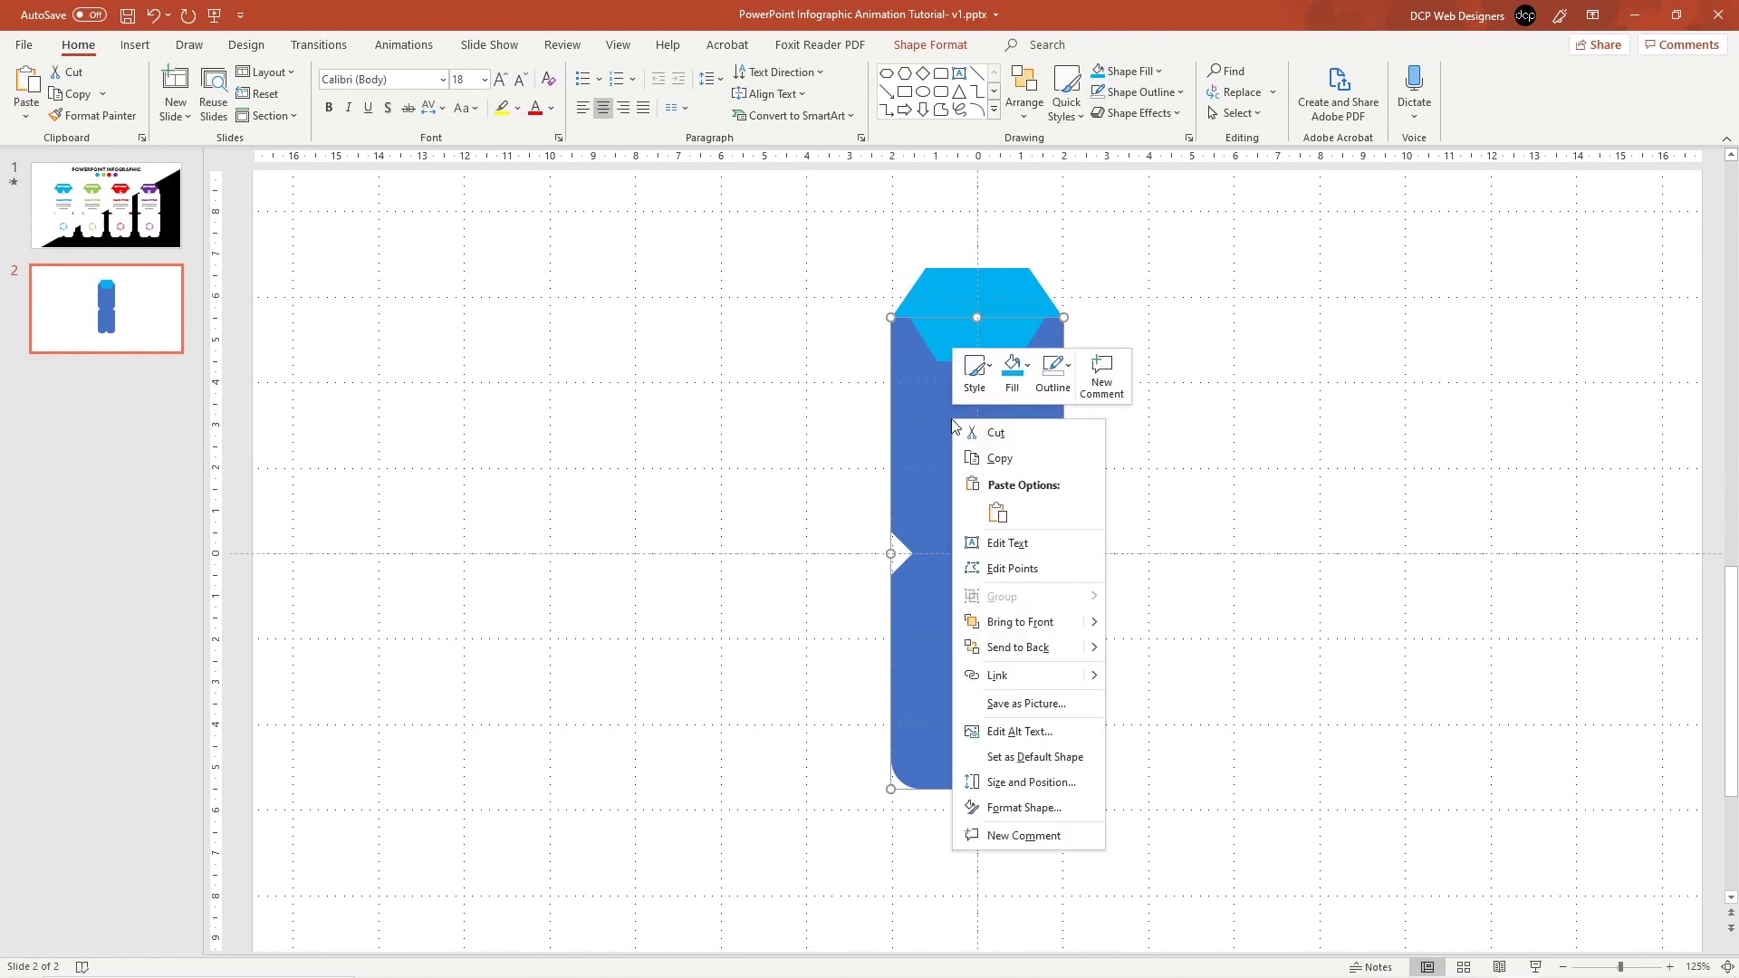
pyautogui.click(1018, 809)
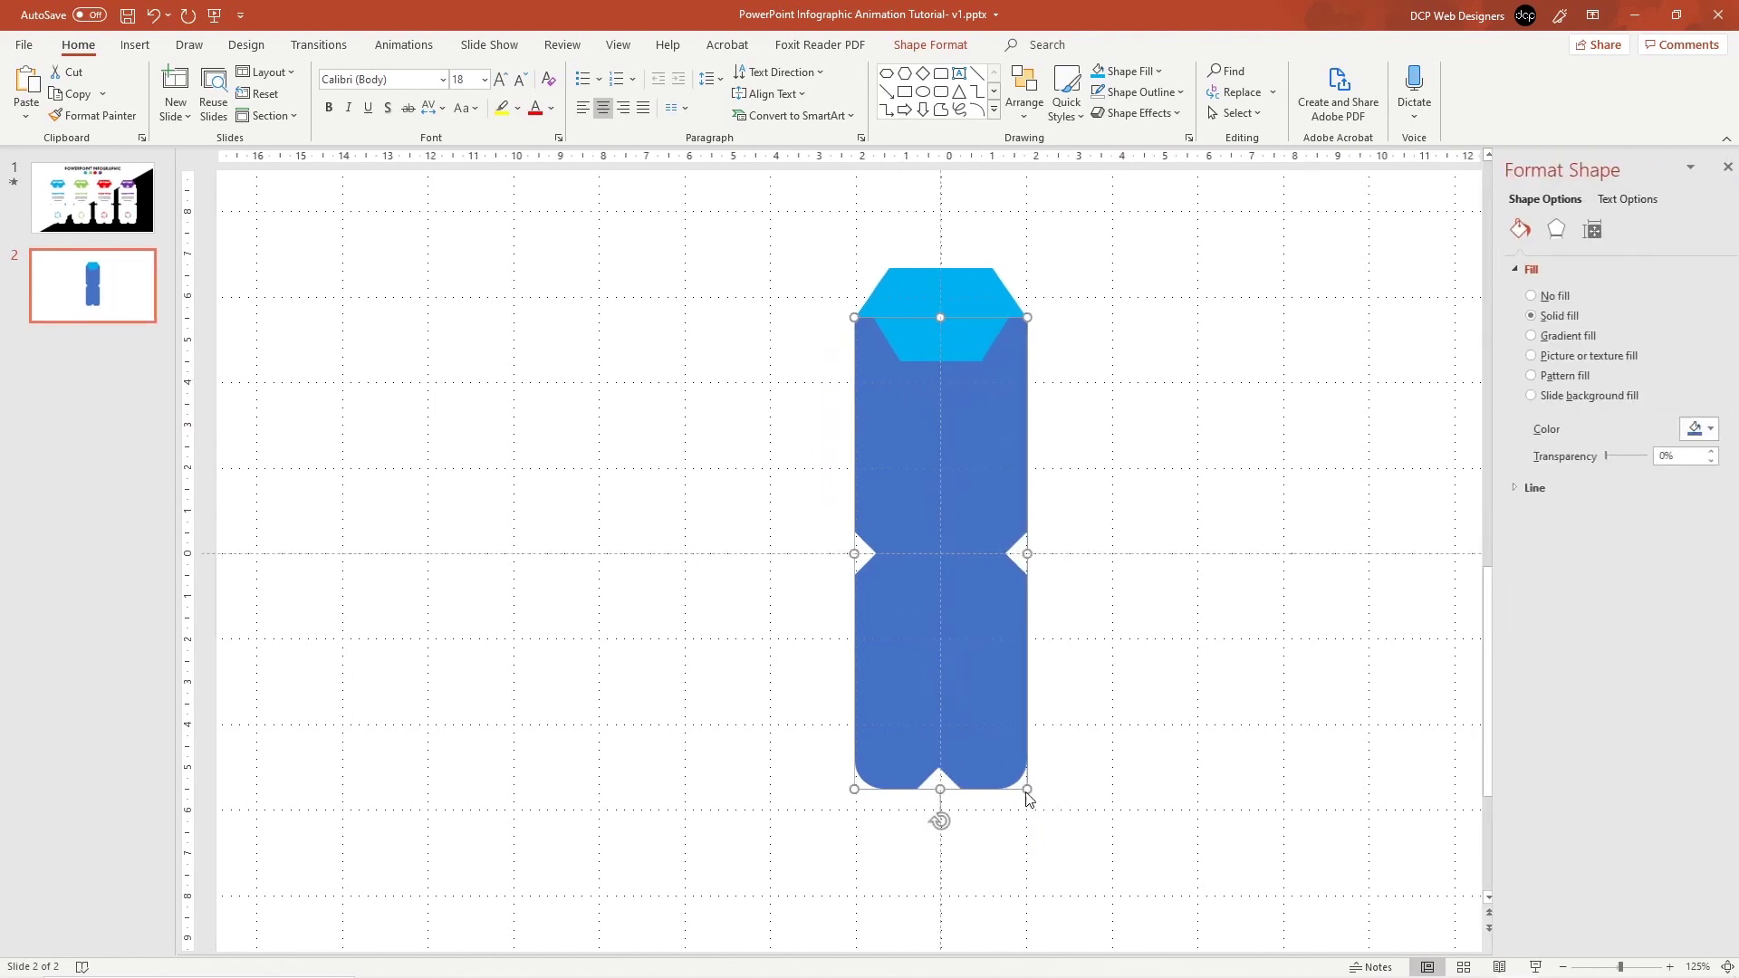
pyautogui.click(1547, 231)
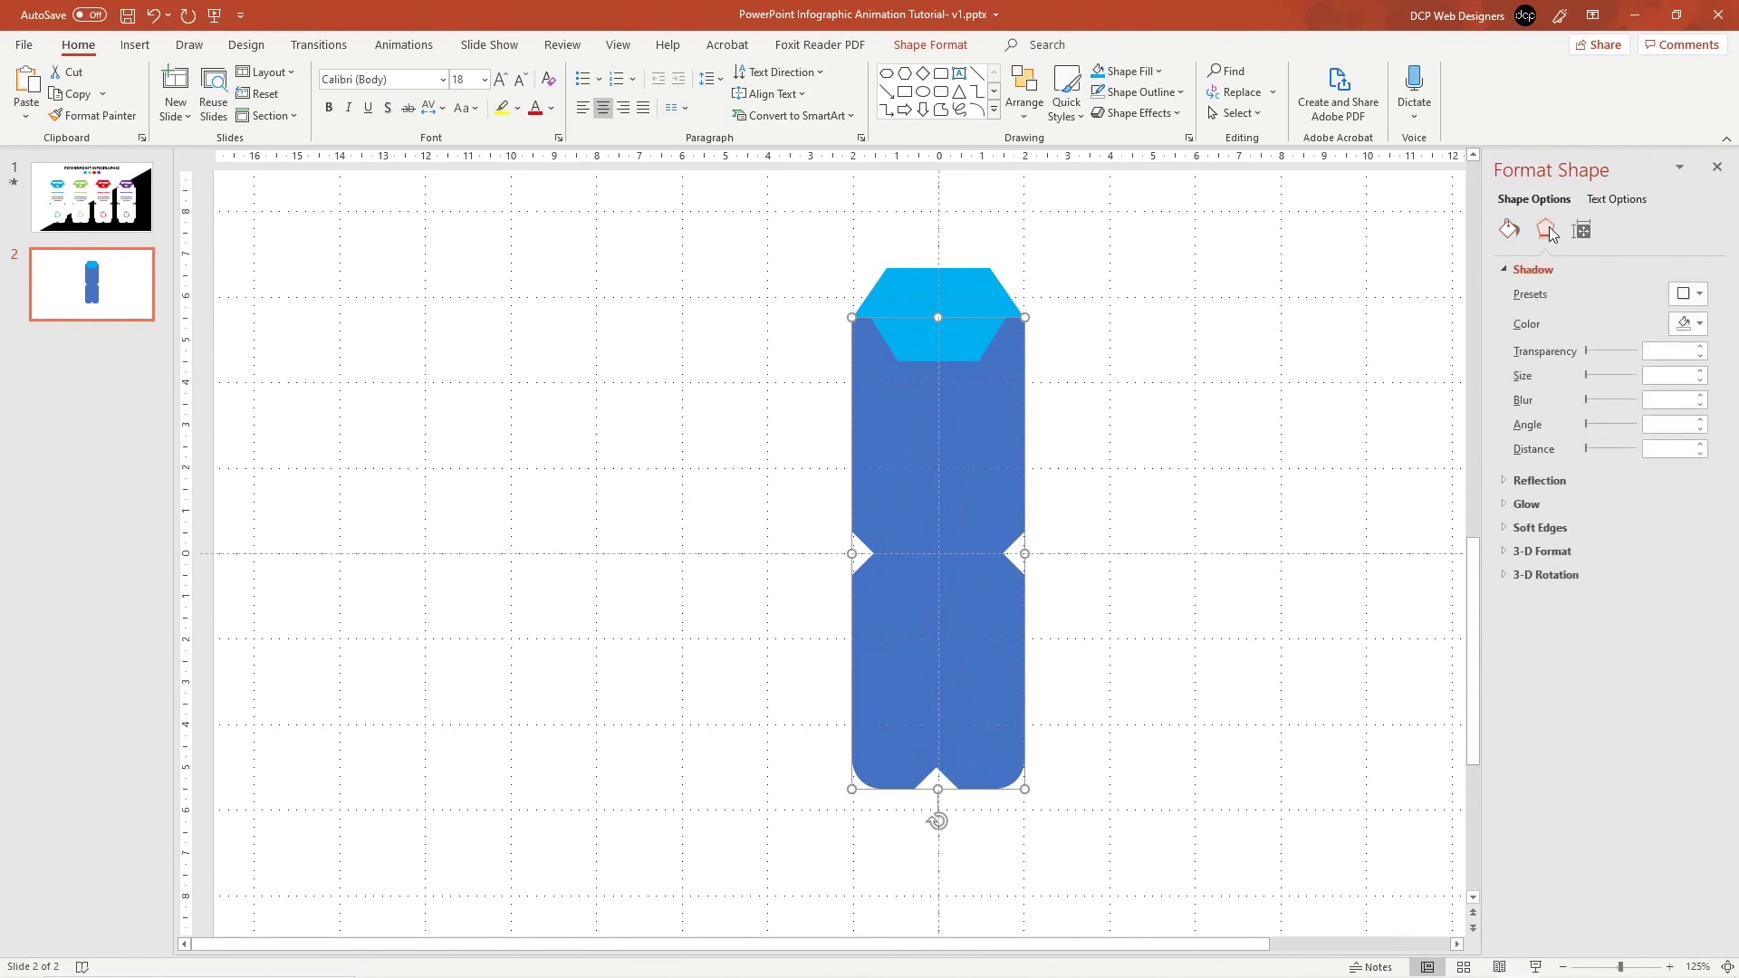
pyautogui.click(1699, 298)
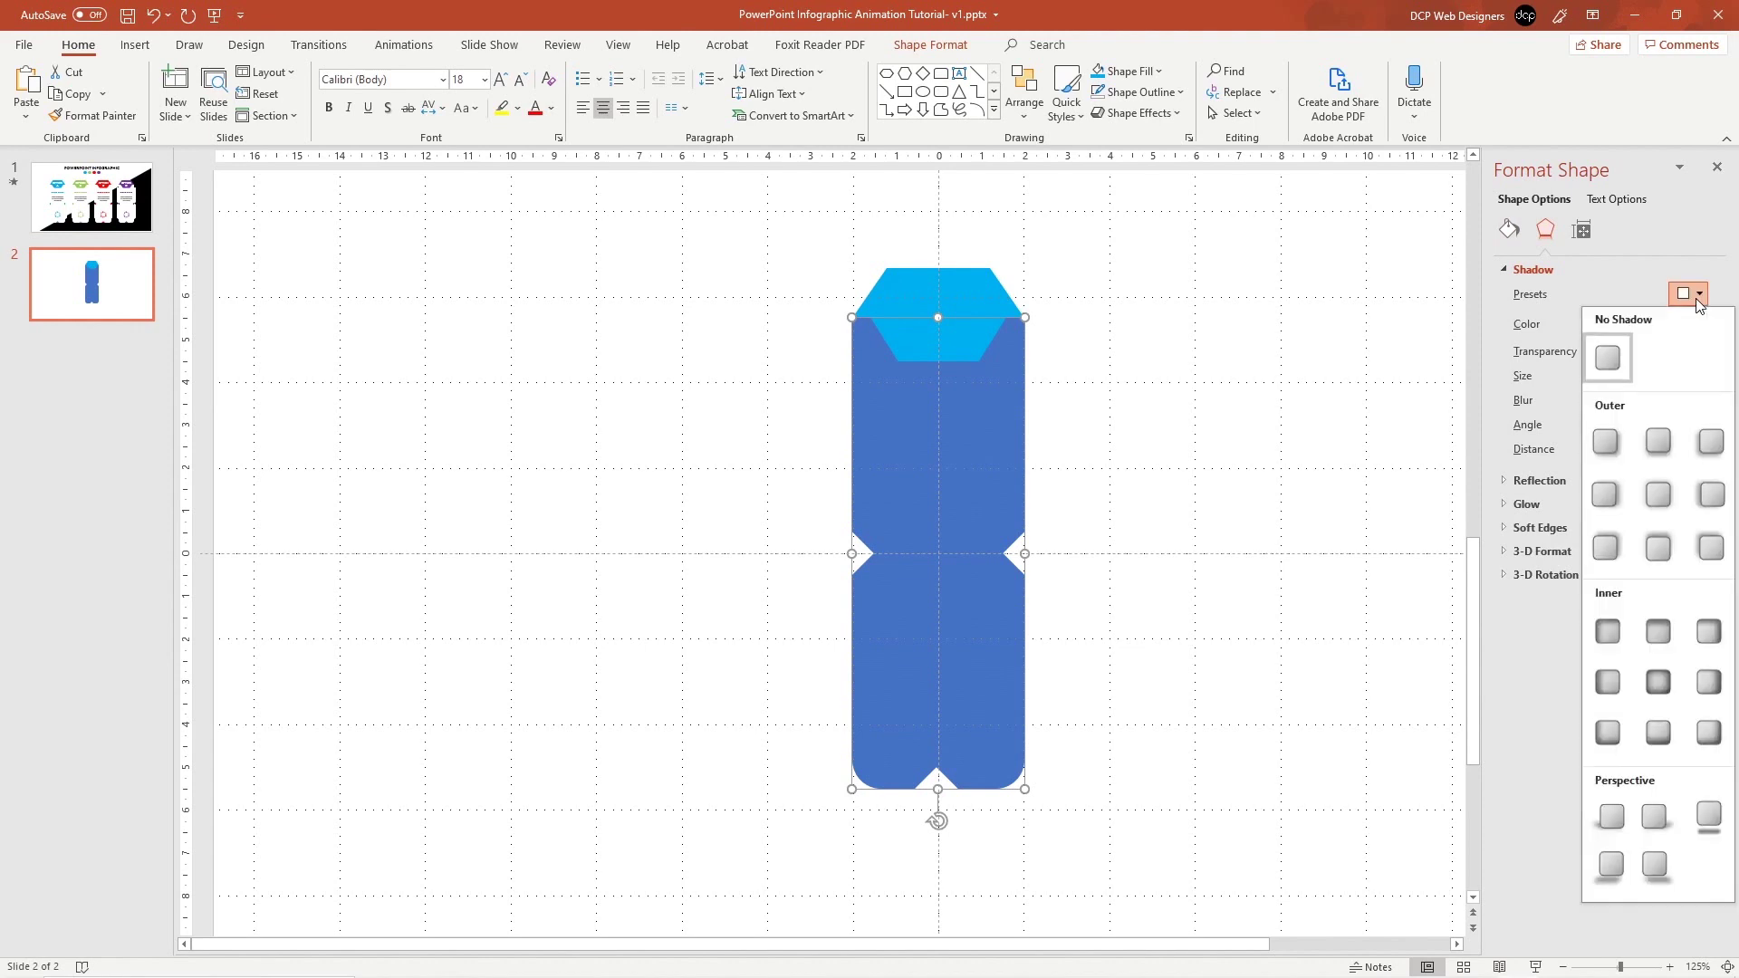
pyautogui.click(1659, 496)
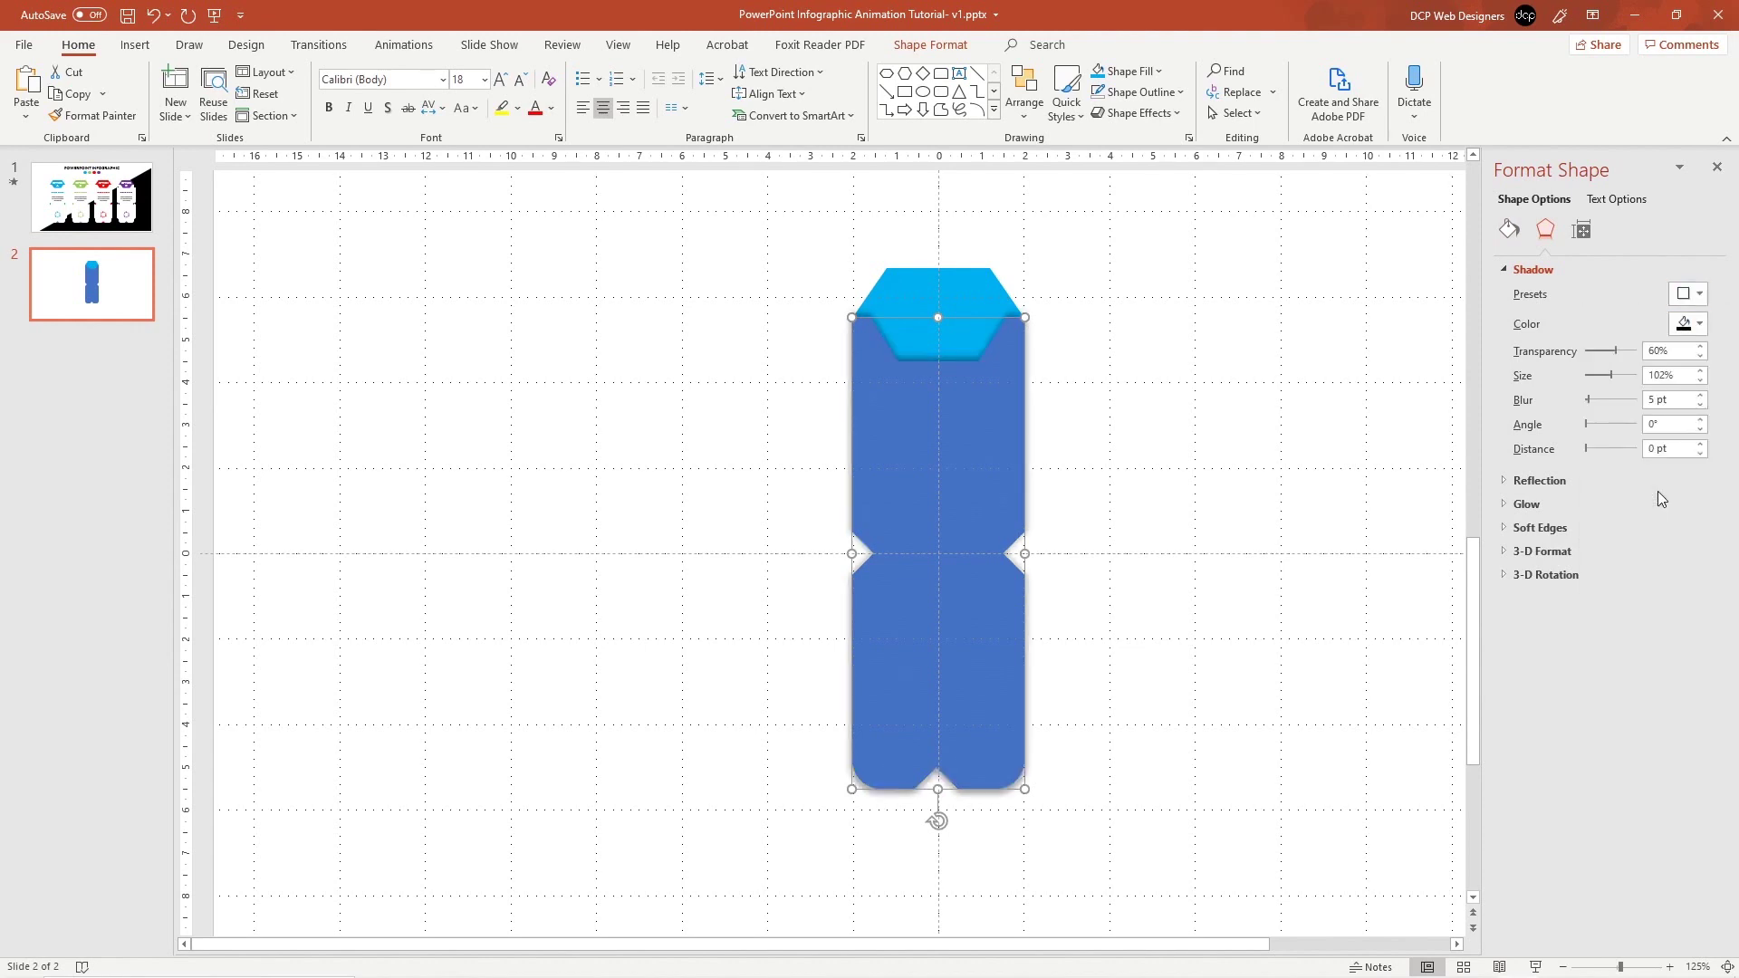
# Set the transparency of the notched body's shadow to 74%
pyautogui.click(1701, 355)
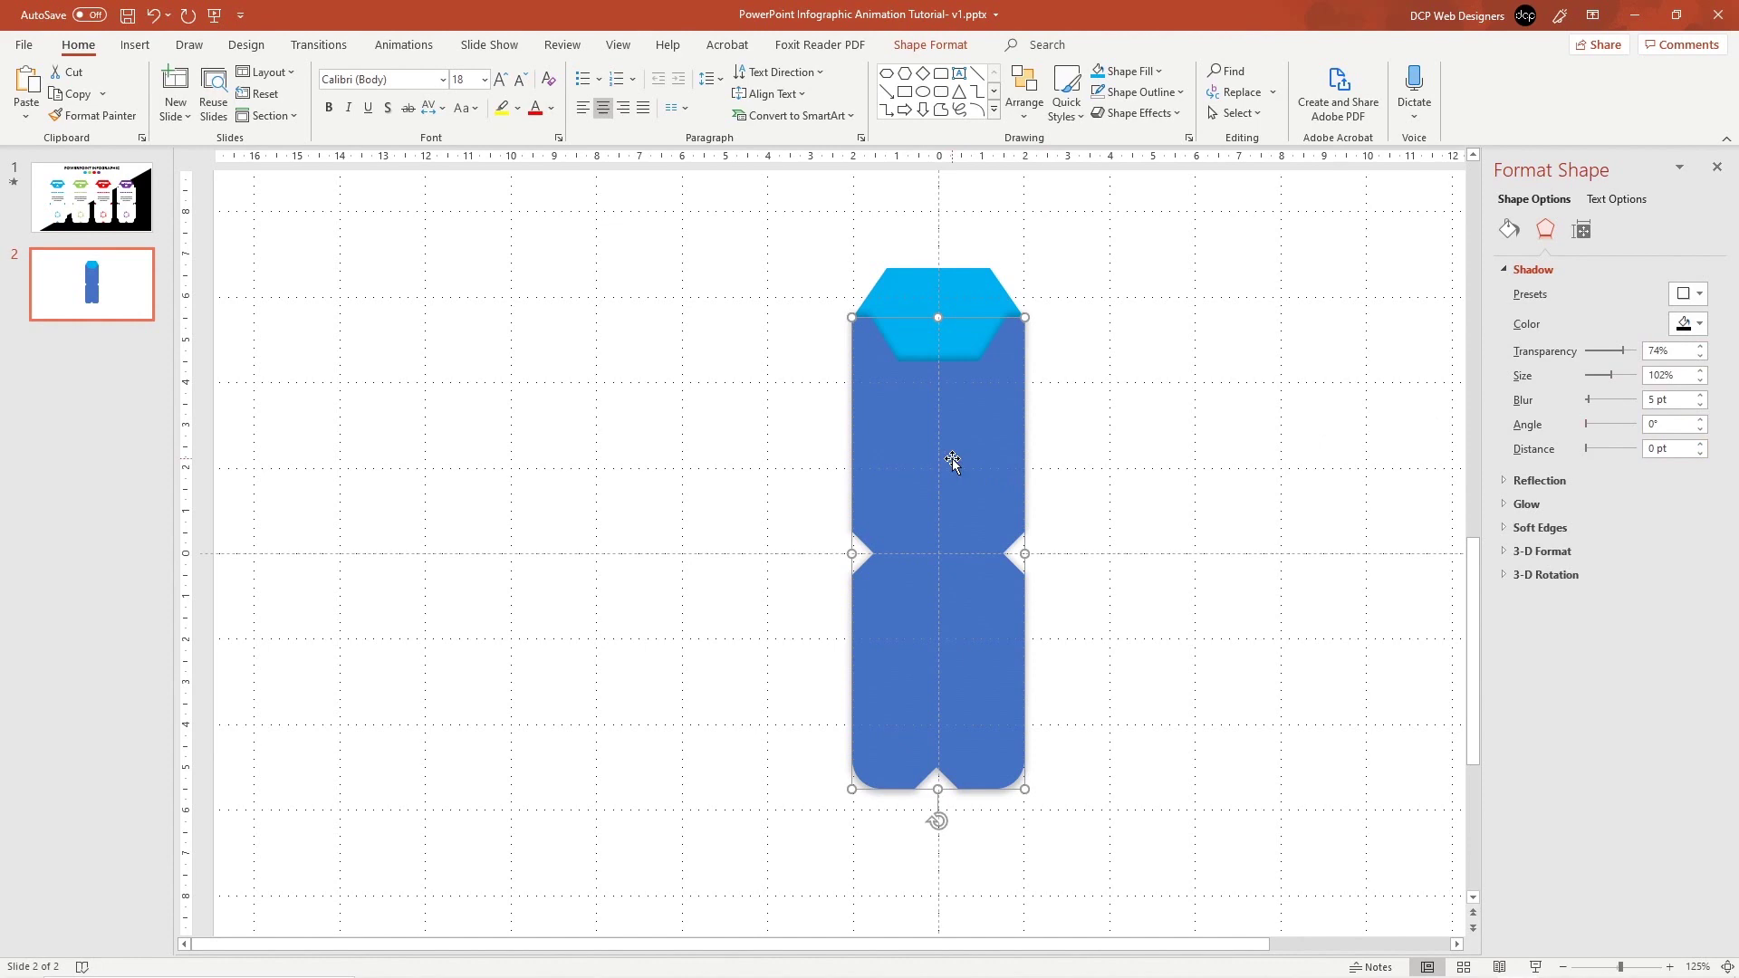
pyautogui.click(1716, 168)
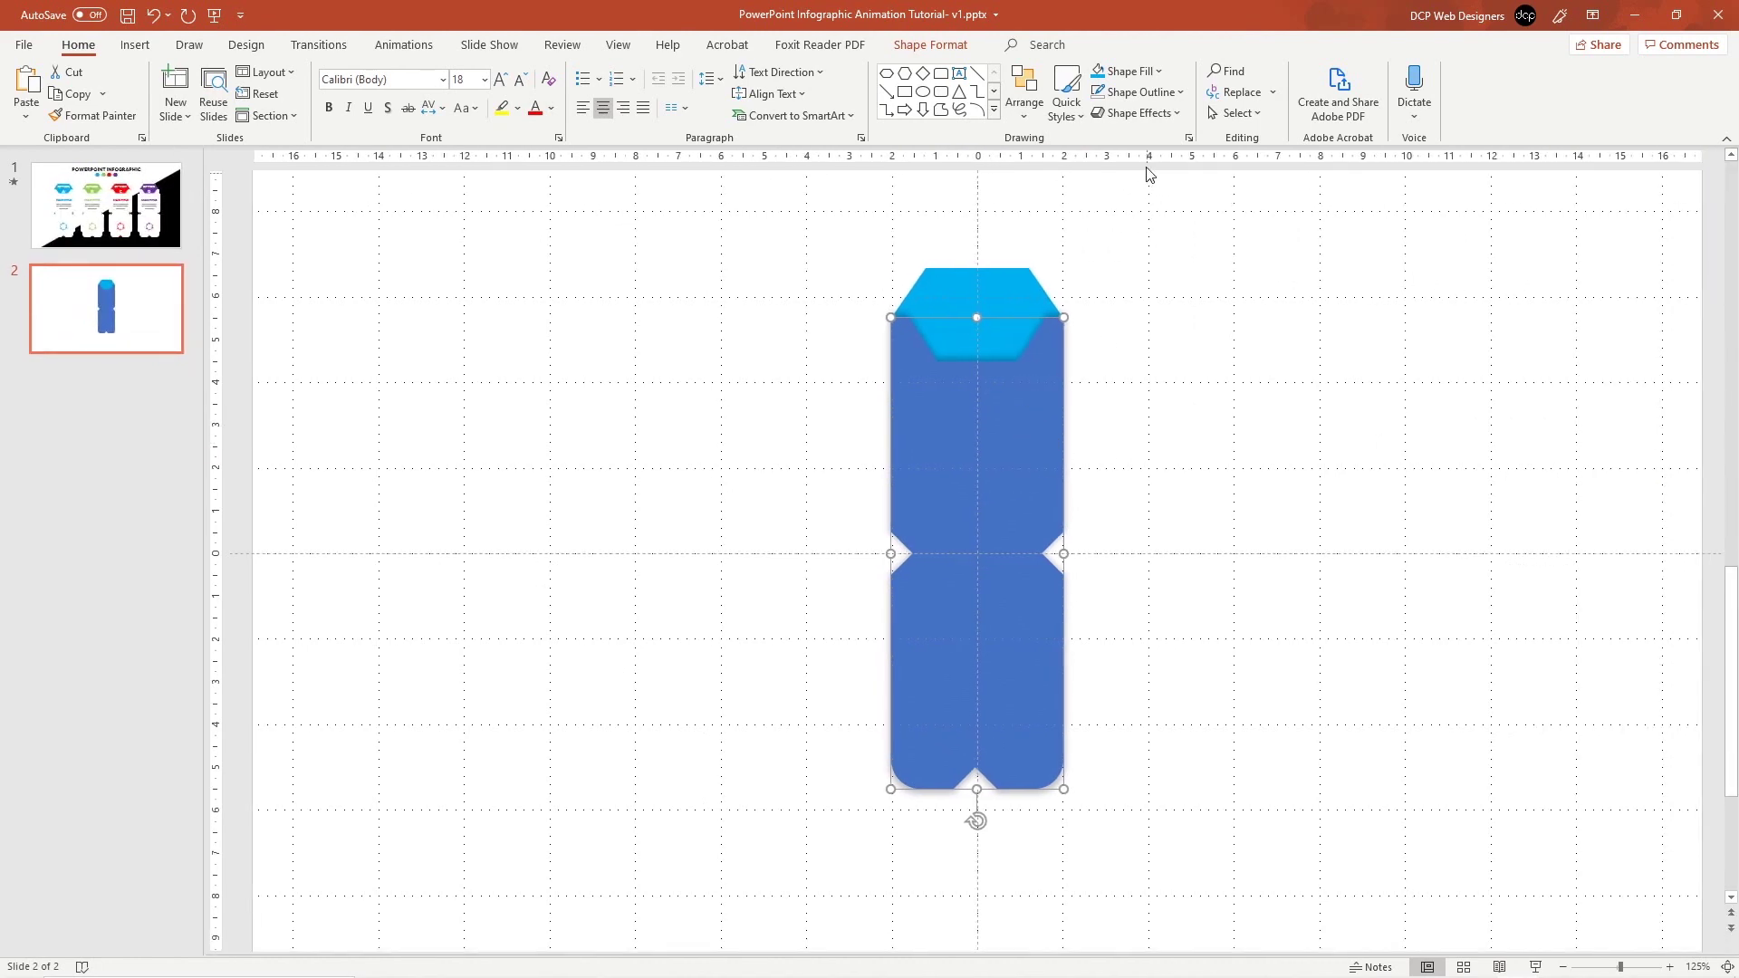
# Fill the notched body with the white theme colour and save the presentation
pyautogui.click(1160, 71)
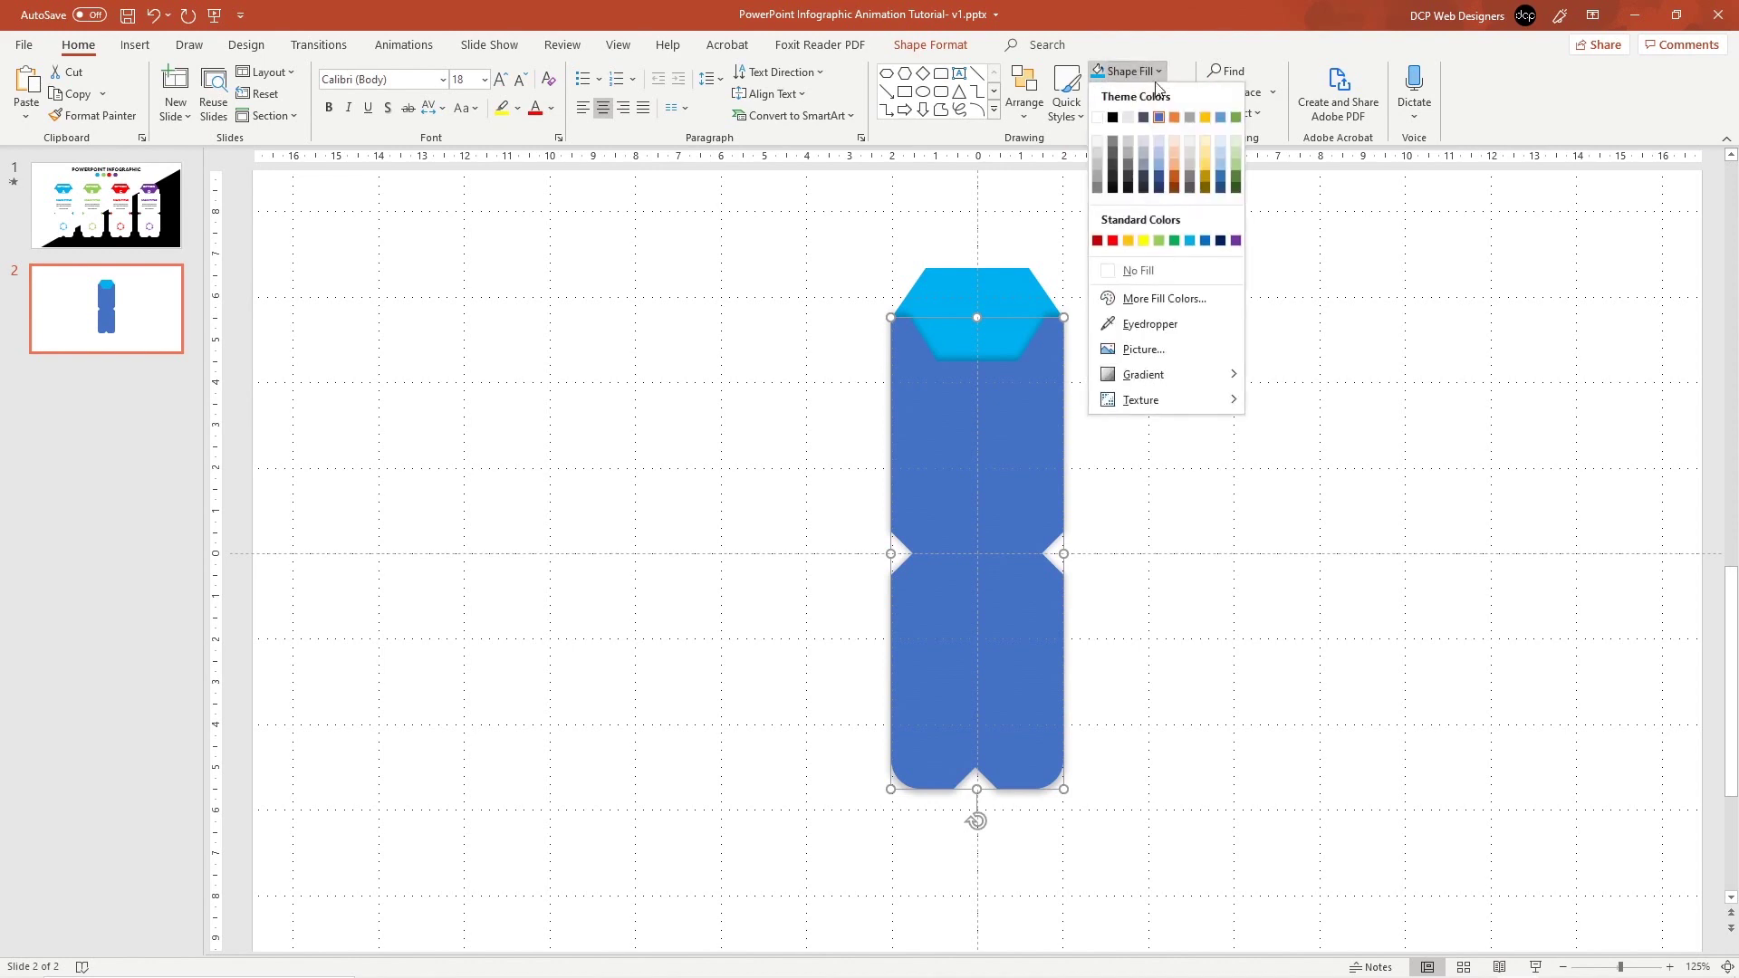
pyautogui.click(1099, 120)
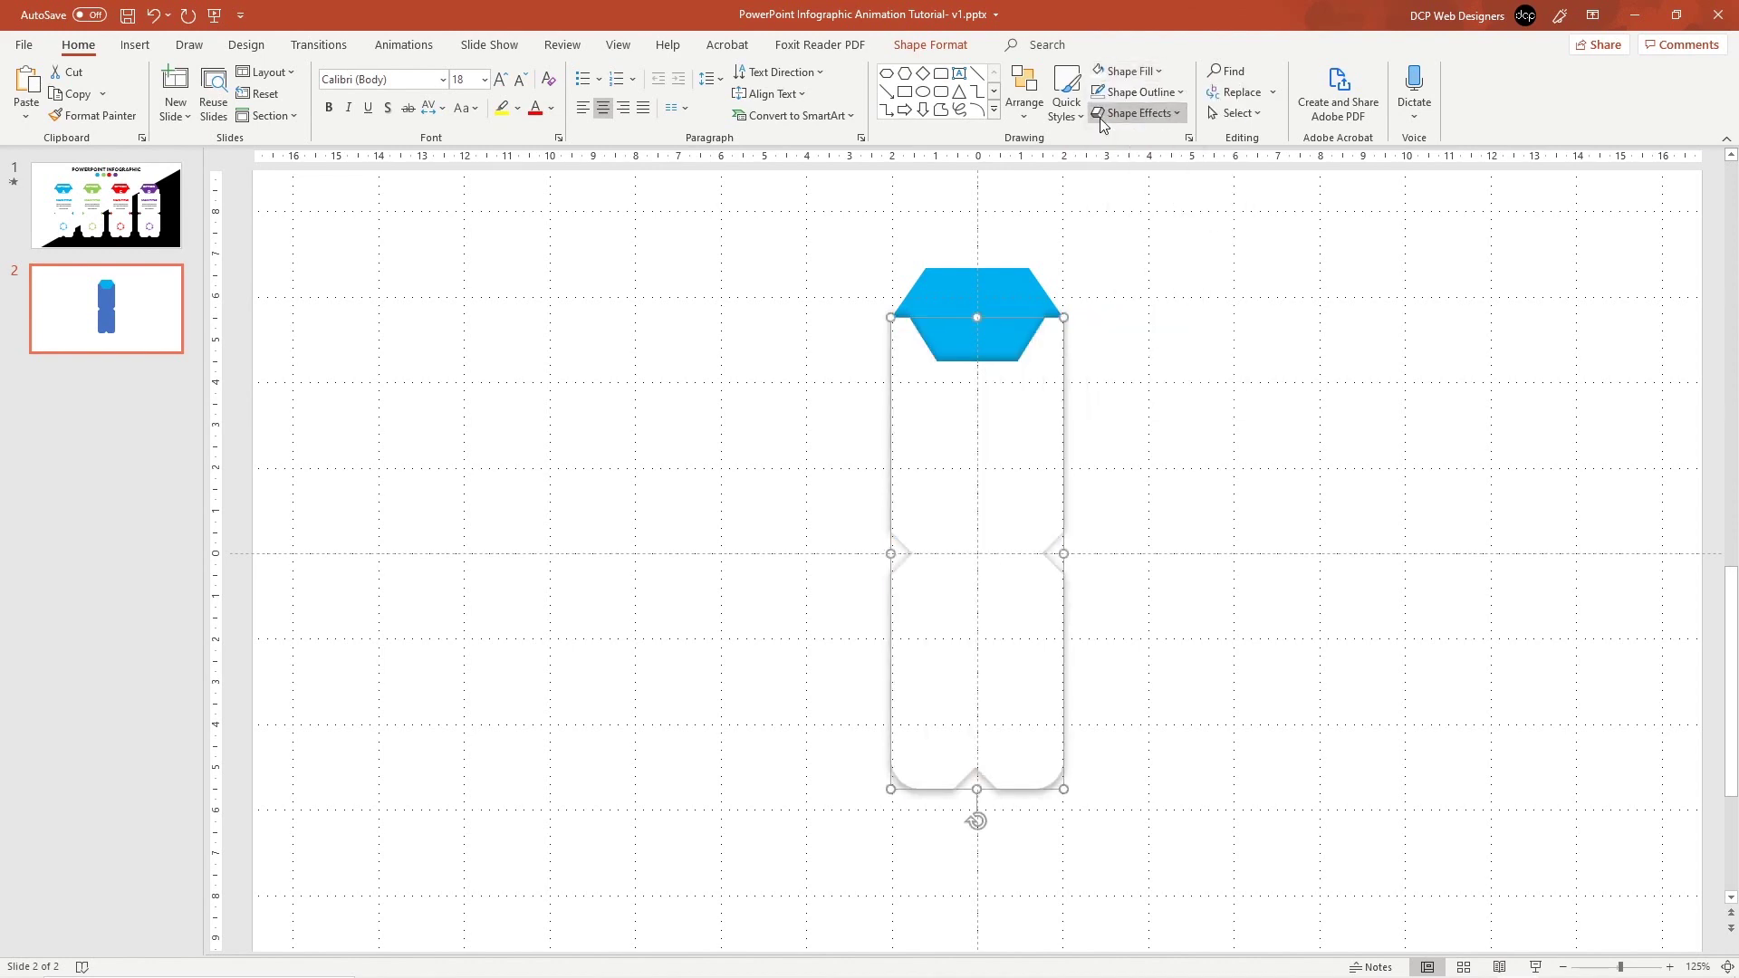
pyautogui.click(788, 383)
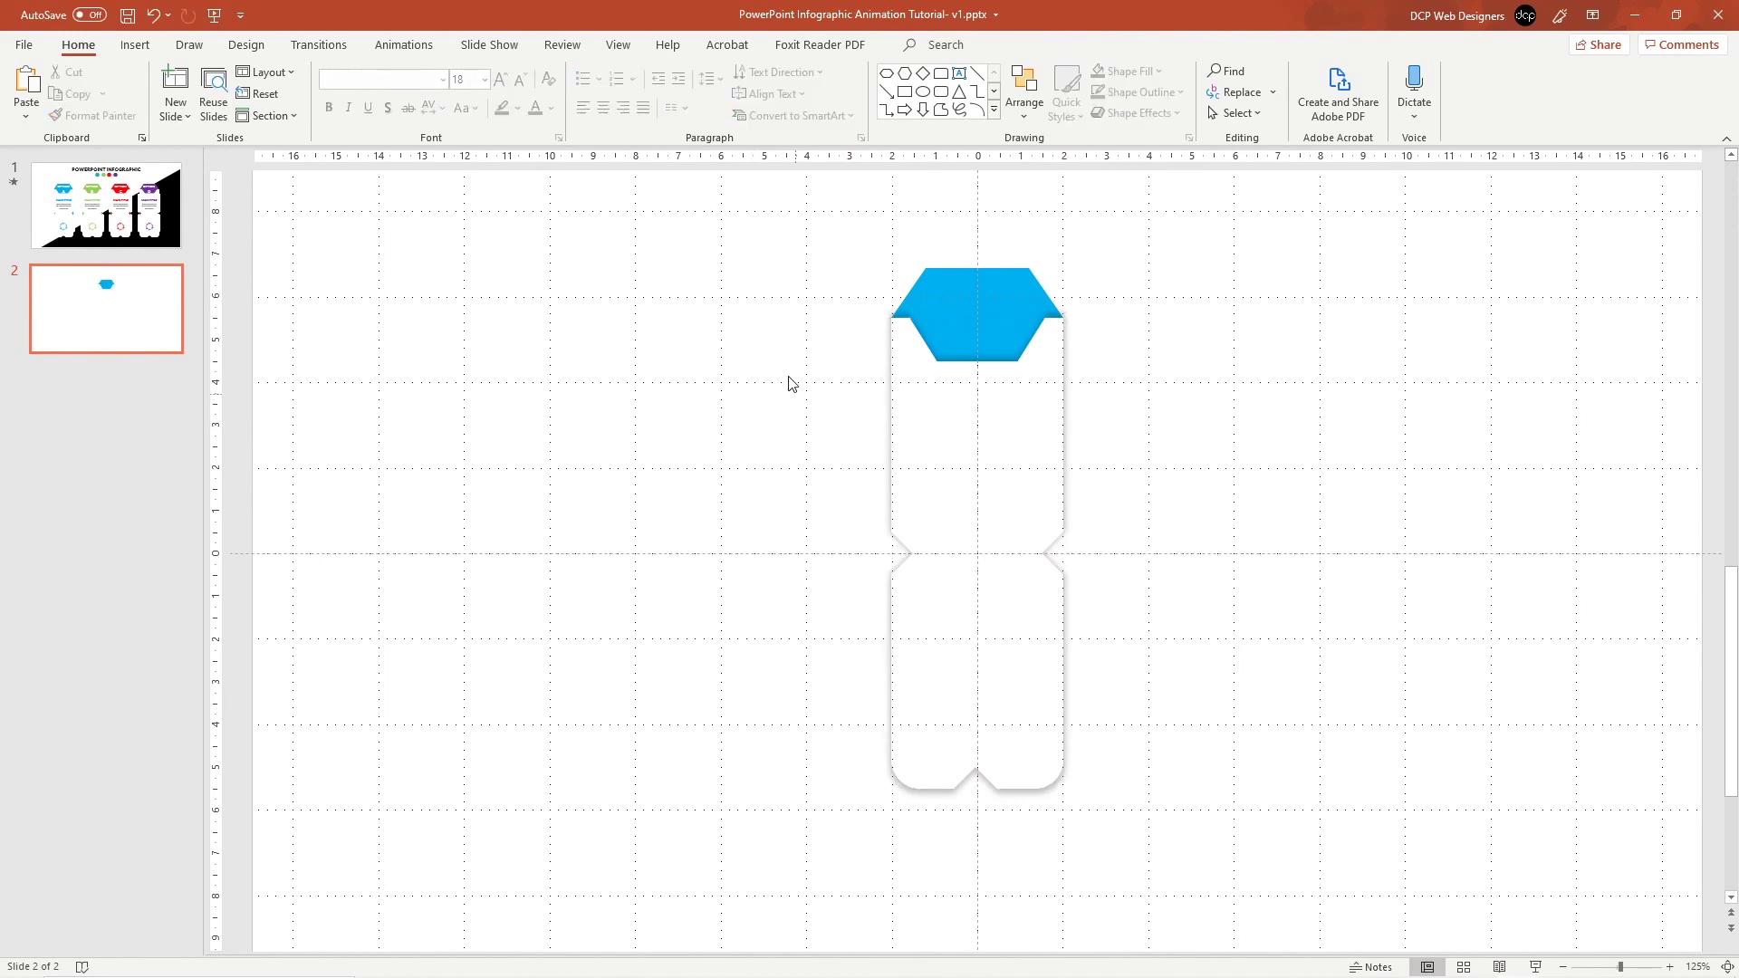
pyautogui.click(127, 14)
pyautogui.click(106, 308)
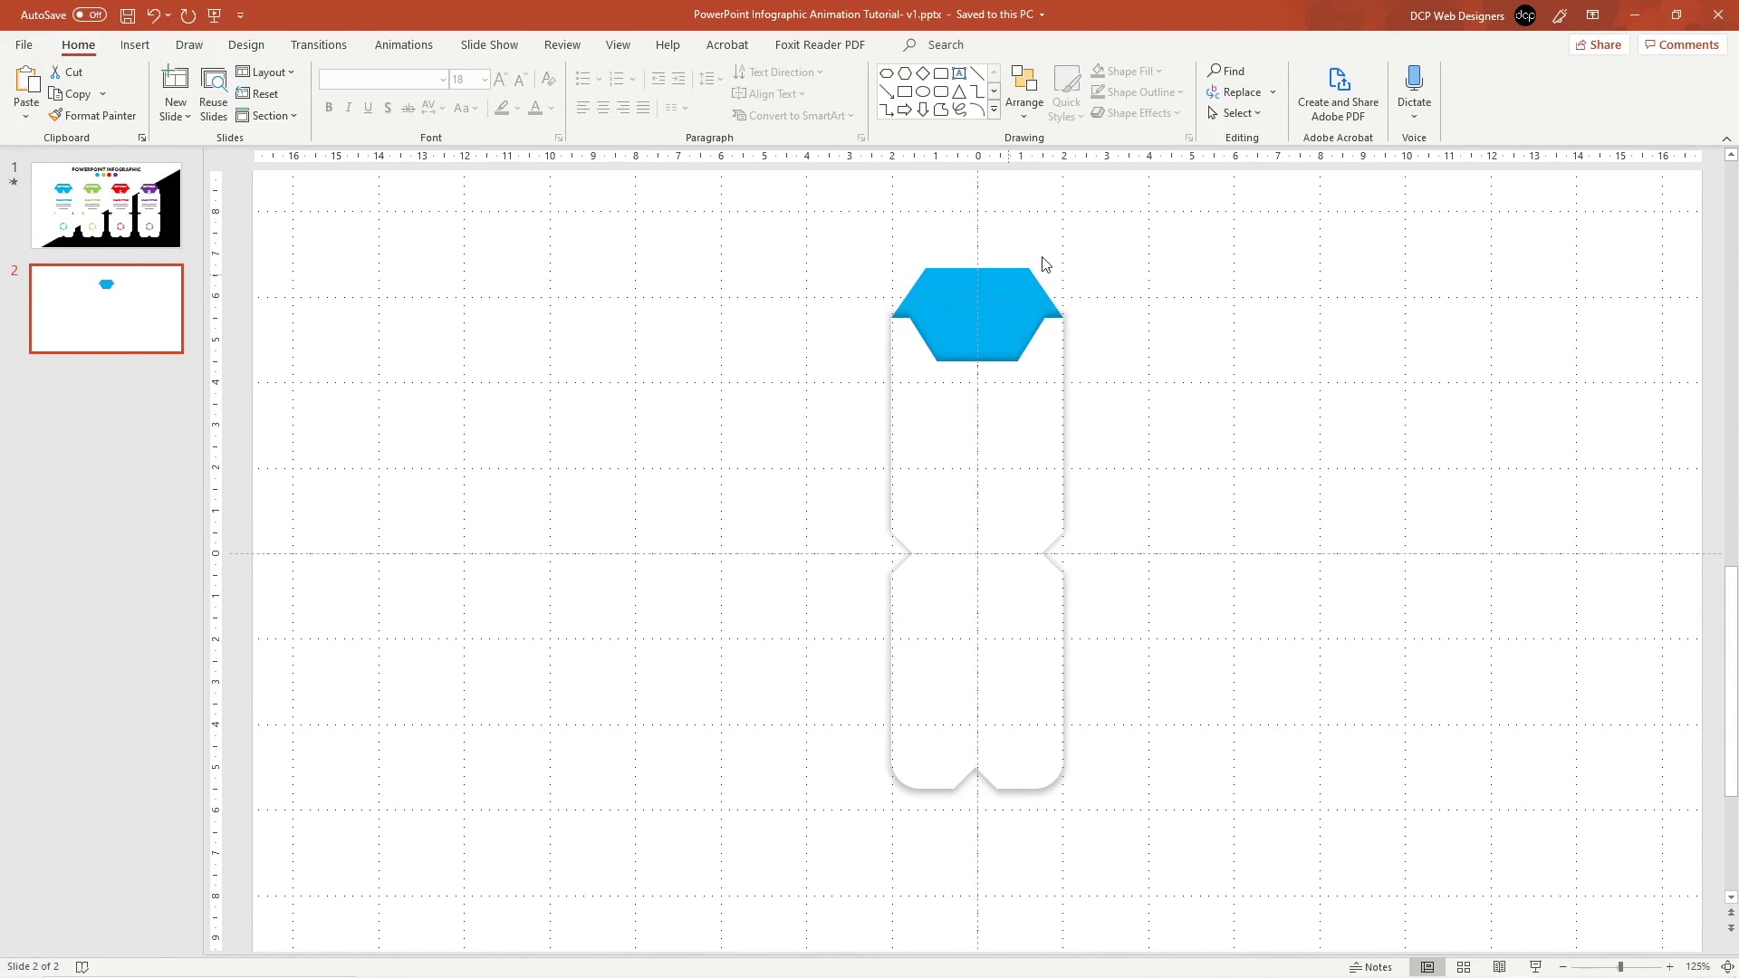
# Draw a small square about 1.14 cm wide on the empty area beside the notched body
pyautogui.click(994, 109)
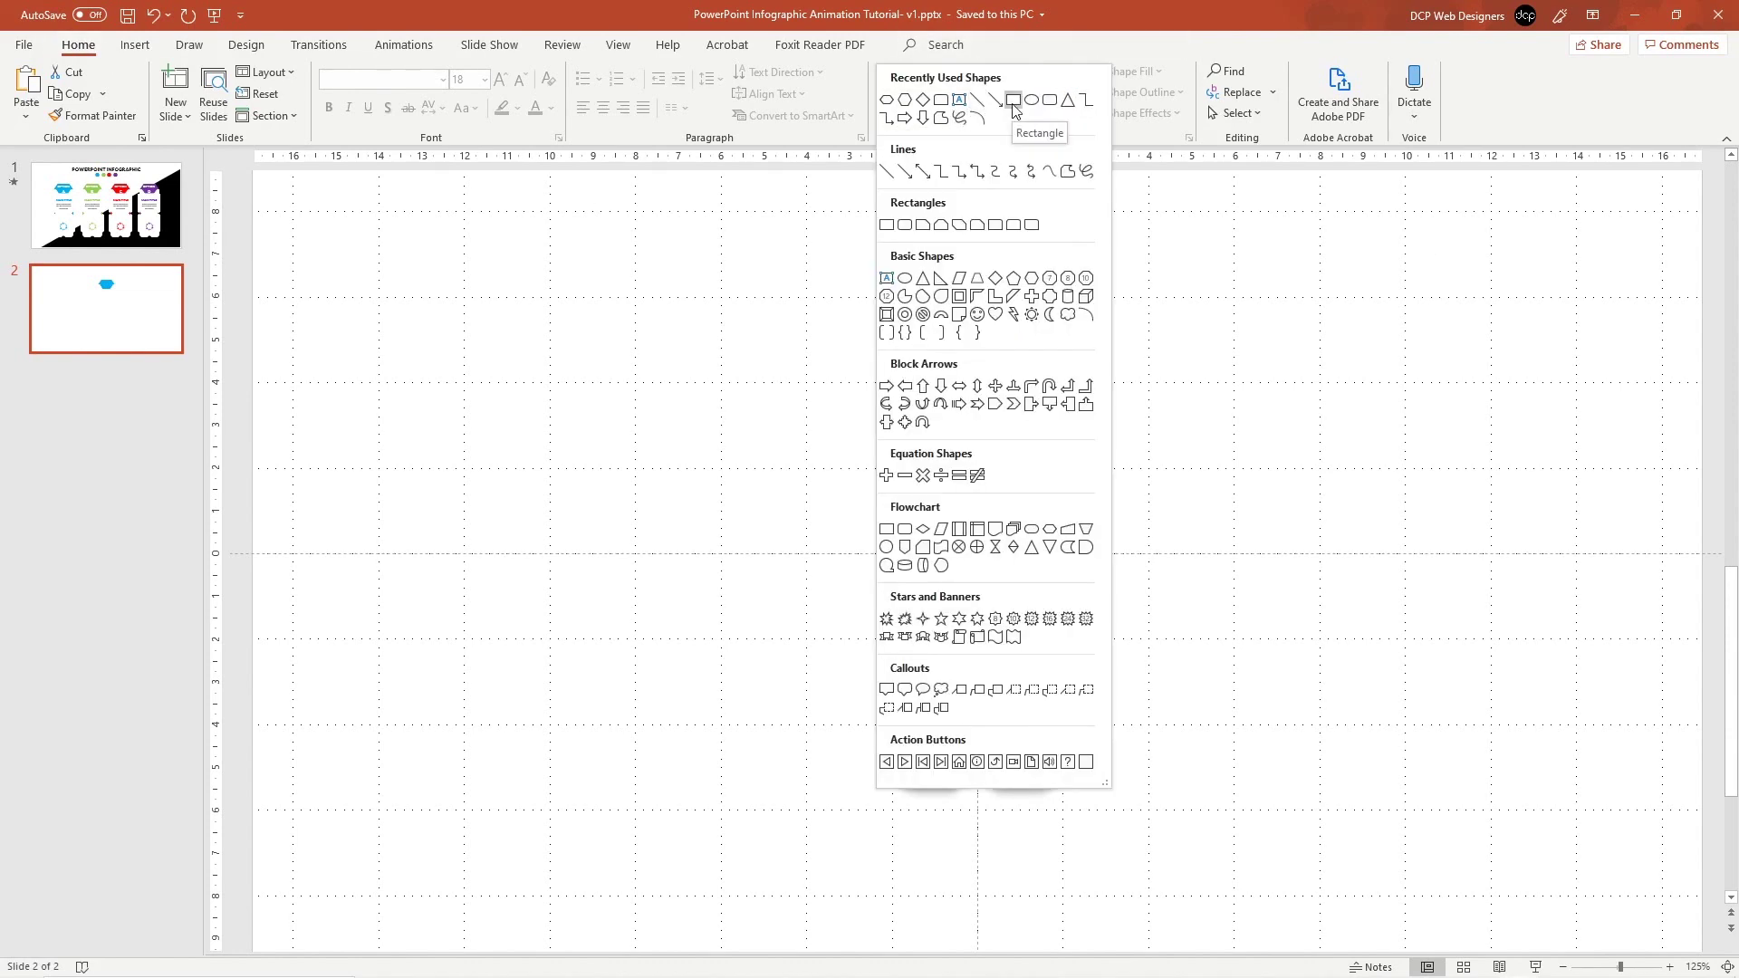
pyautogui.click(1012, 102)
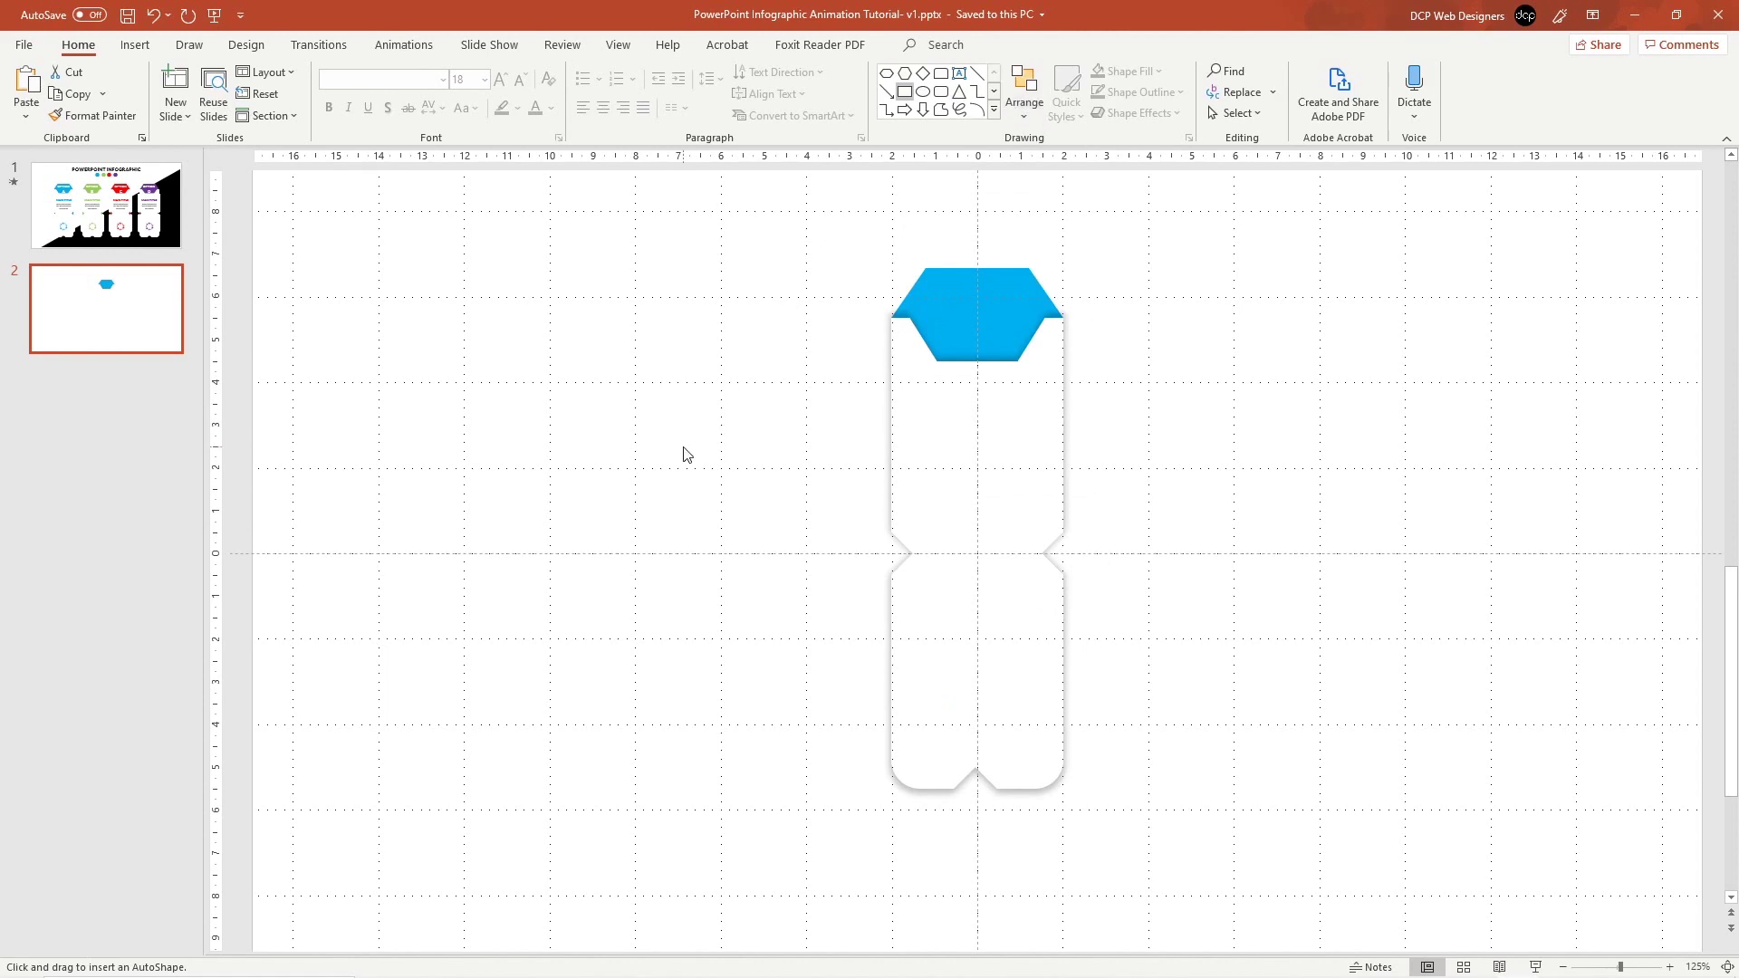
pyautogui.moveTo(683, 447); pyautogui.dragTo(728, 495)
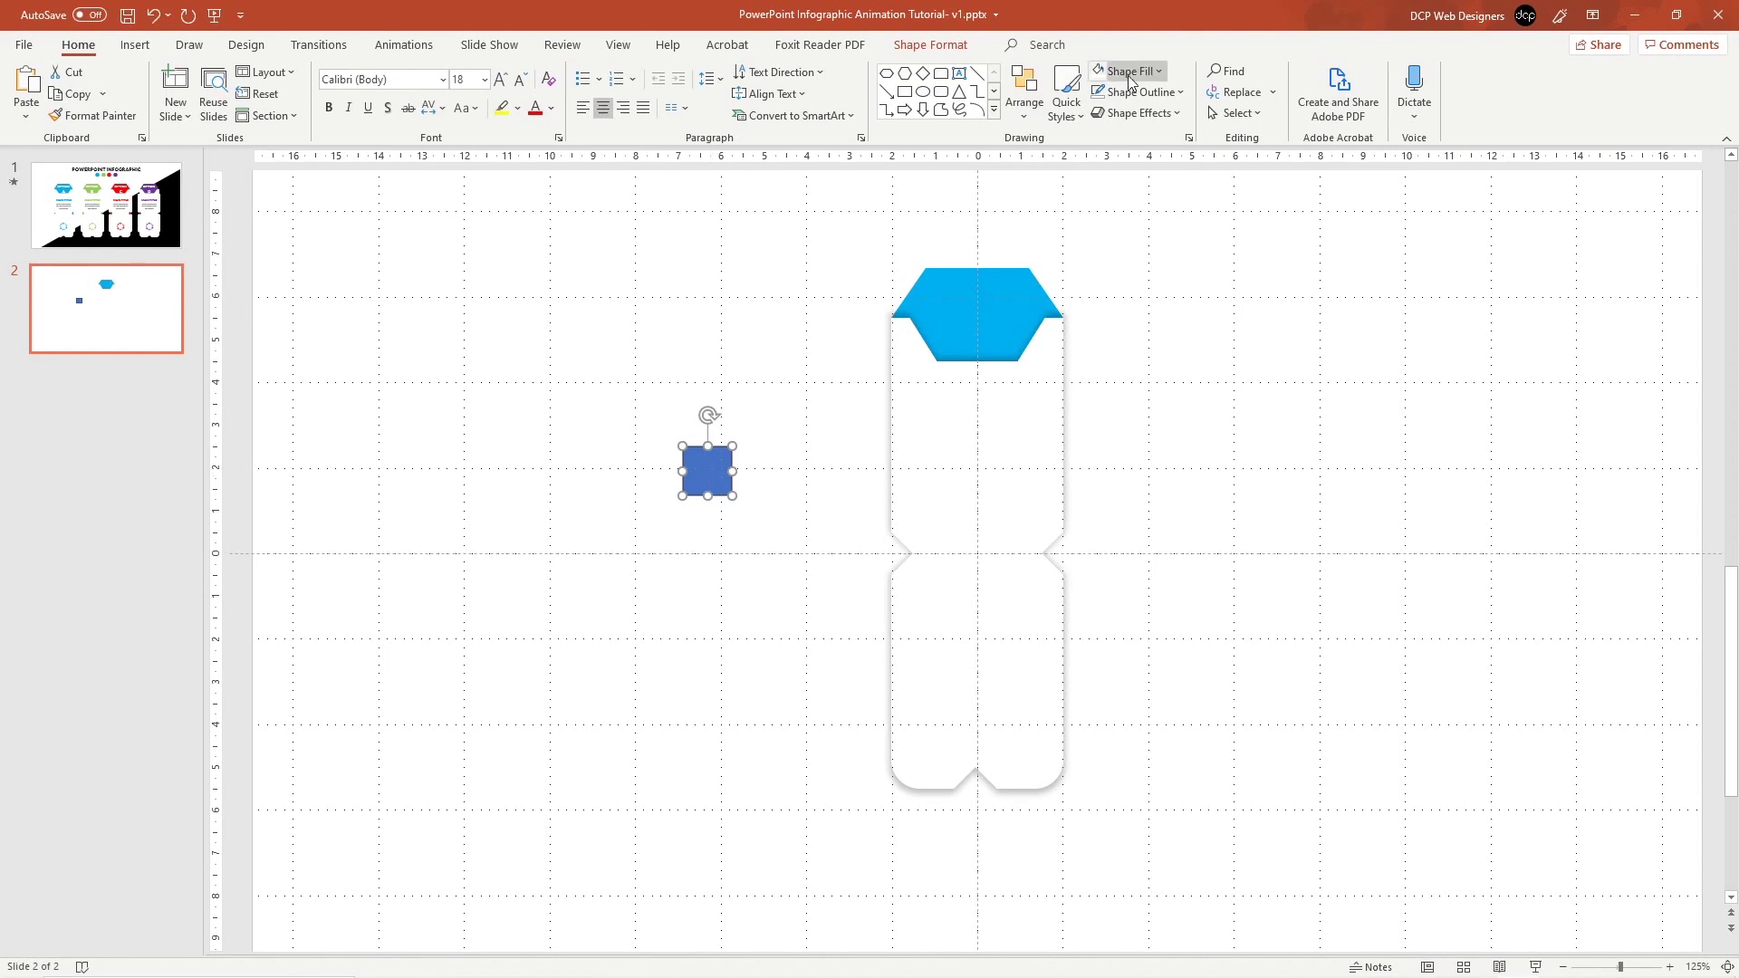
# Remove the small square's outline and fill it with the standard Light Blue colour
pyautogui.click(1181, 93)
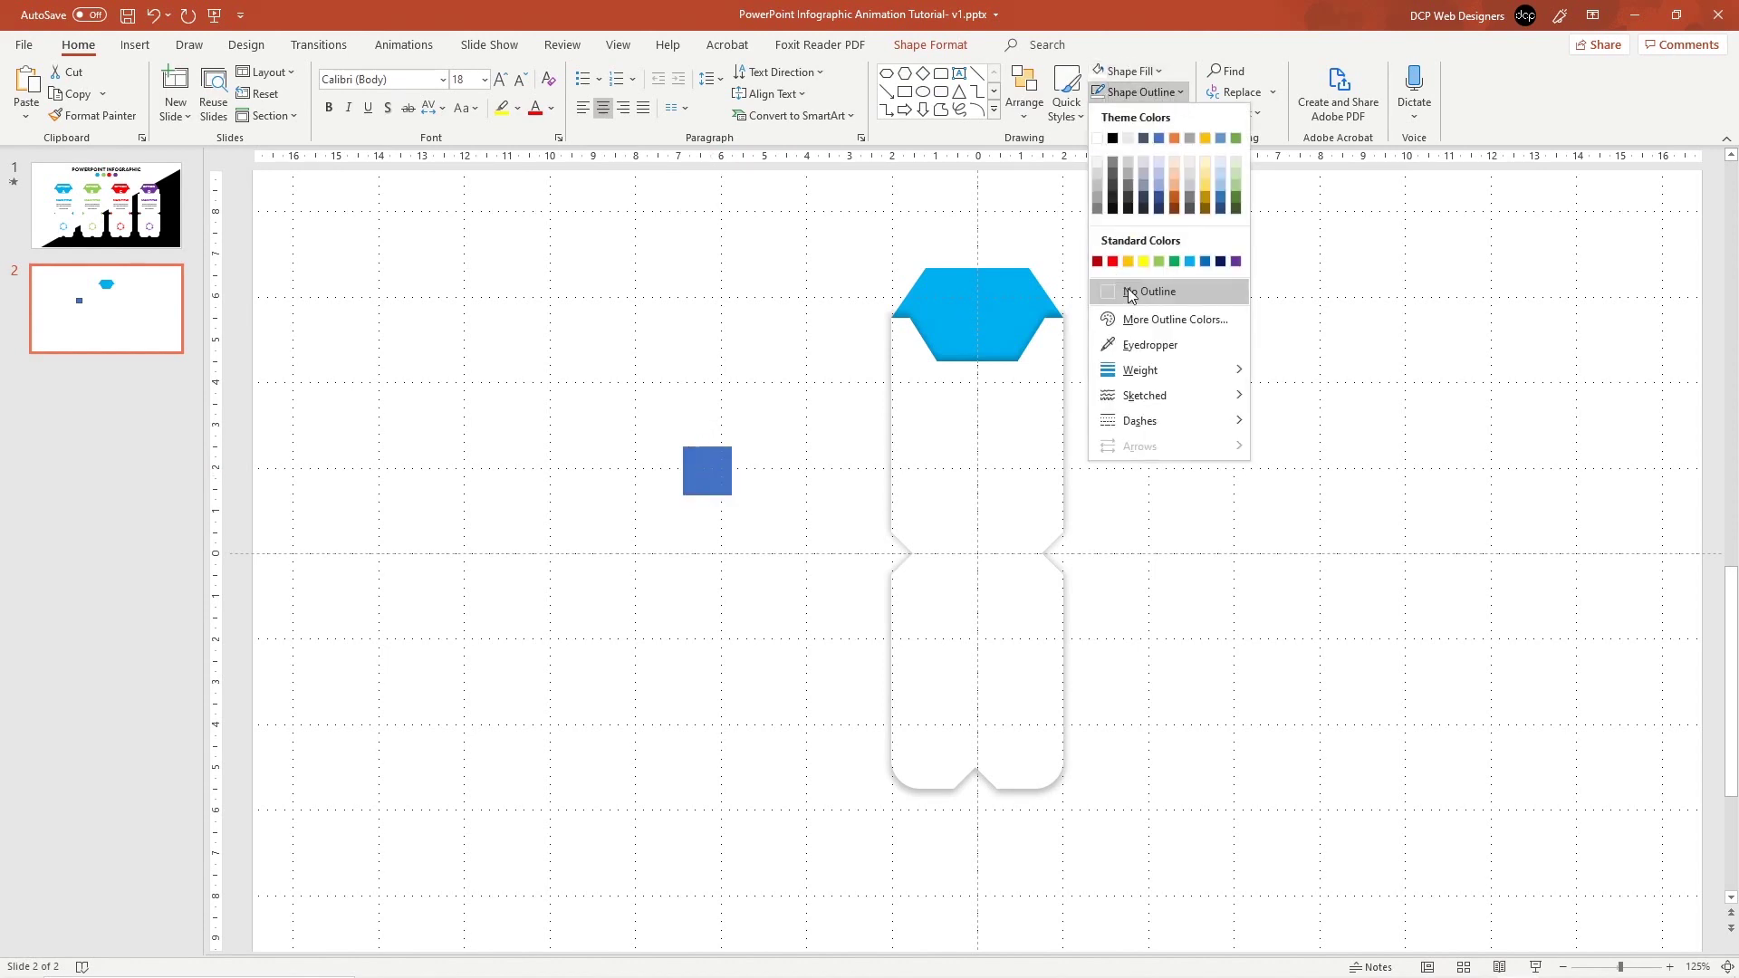
pyautogui.click(1123, 290)
pyautogui.click(1157, 70)
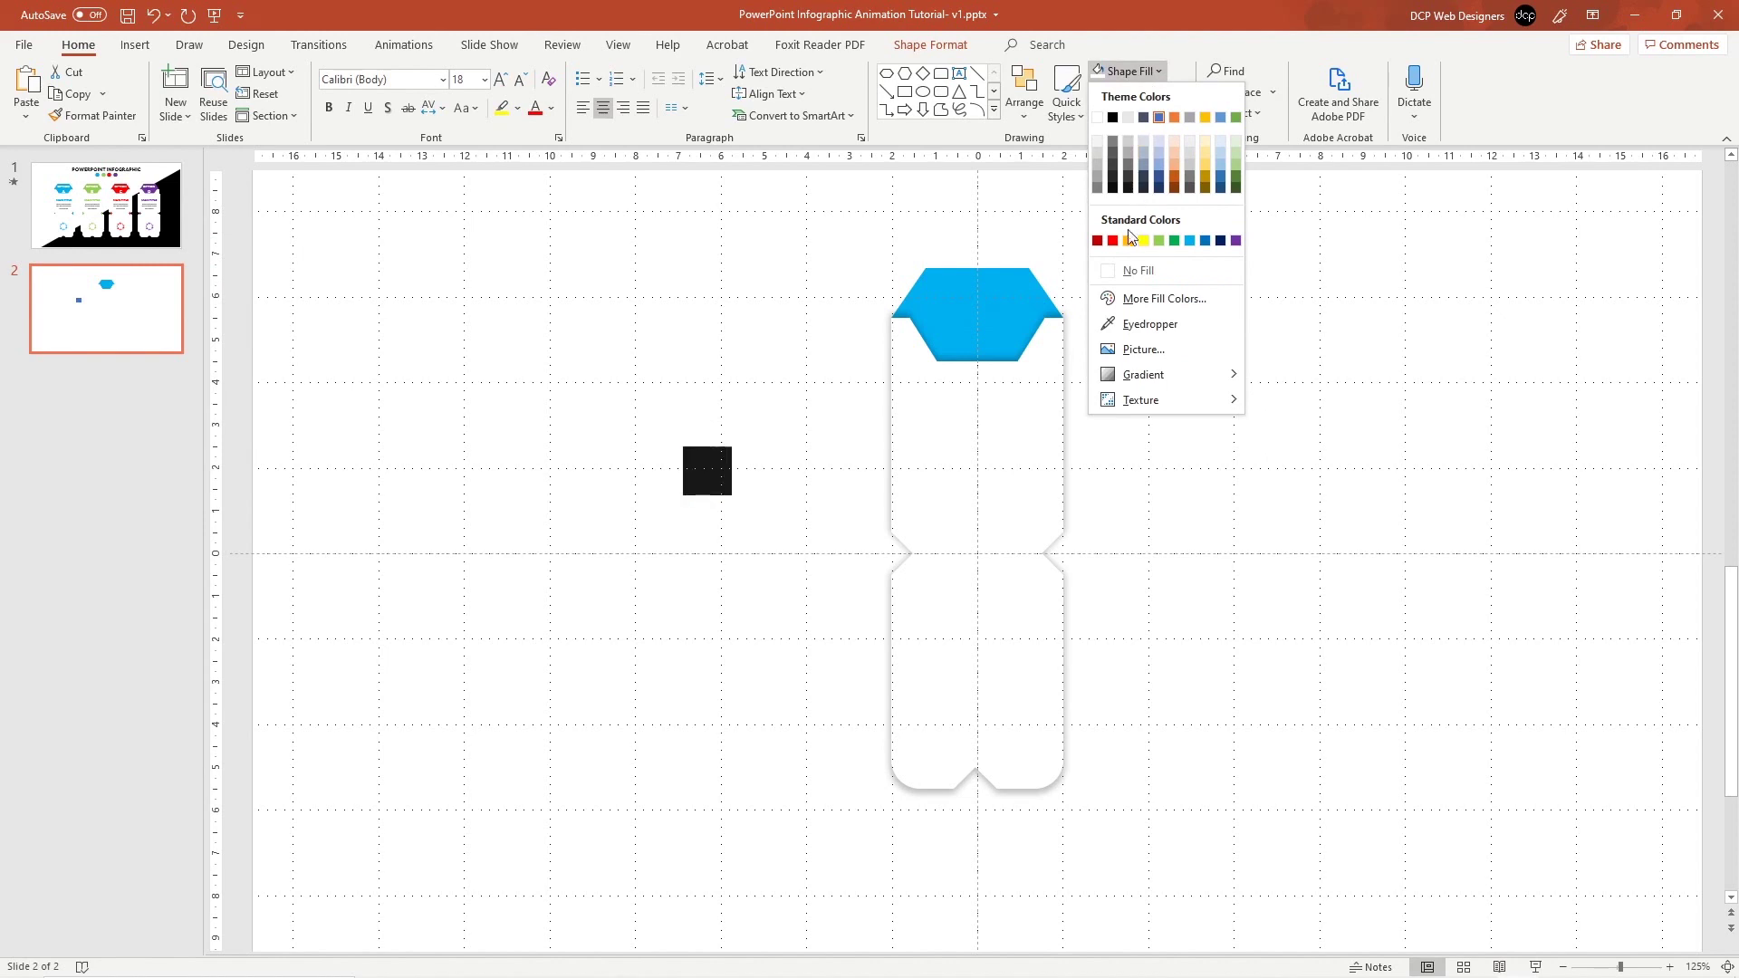
pyautogui.click(1190, 241)
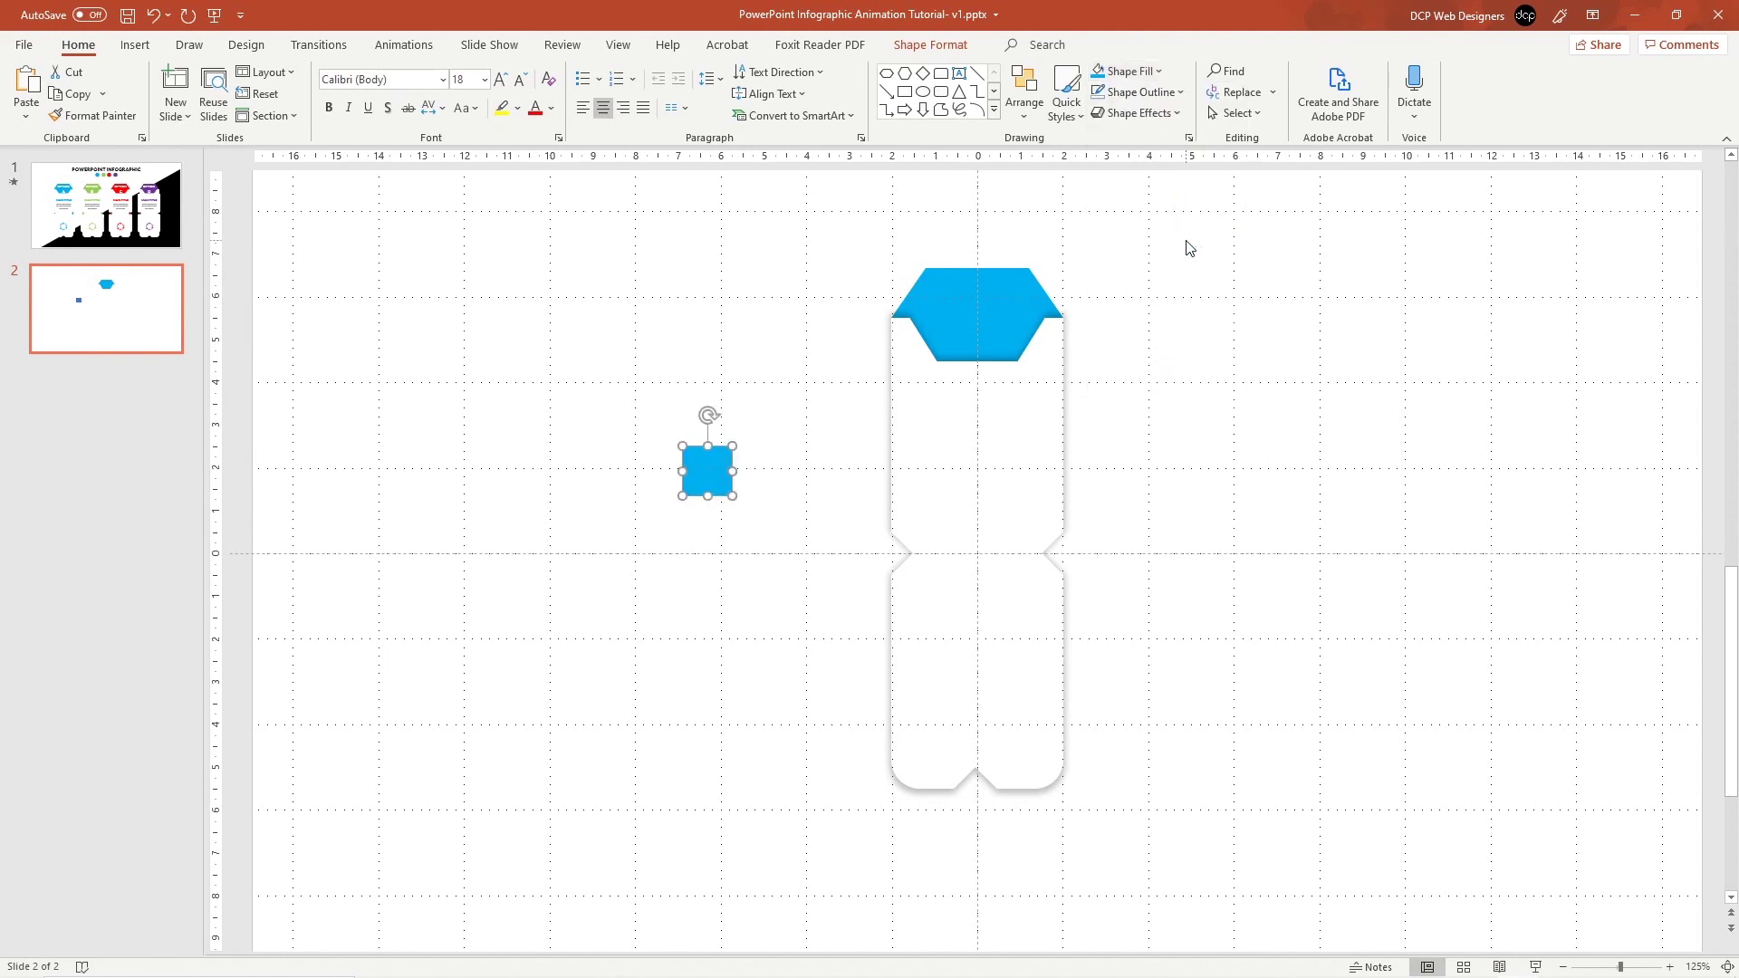
# Move the light blue square closer to the body's side notch and make two evenly spaced copies of it away from the body
pyautogui.moveTo(710, 481); pyautogui.dragTo(813, 539)
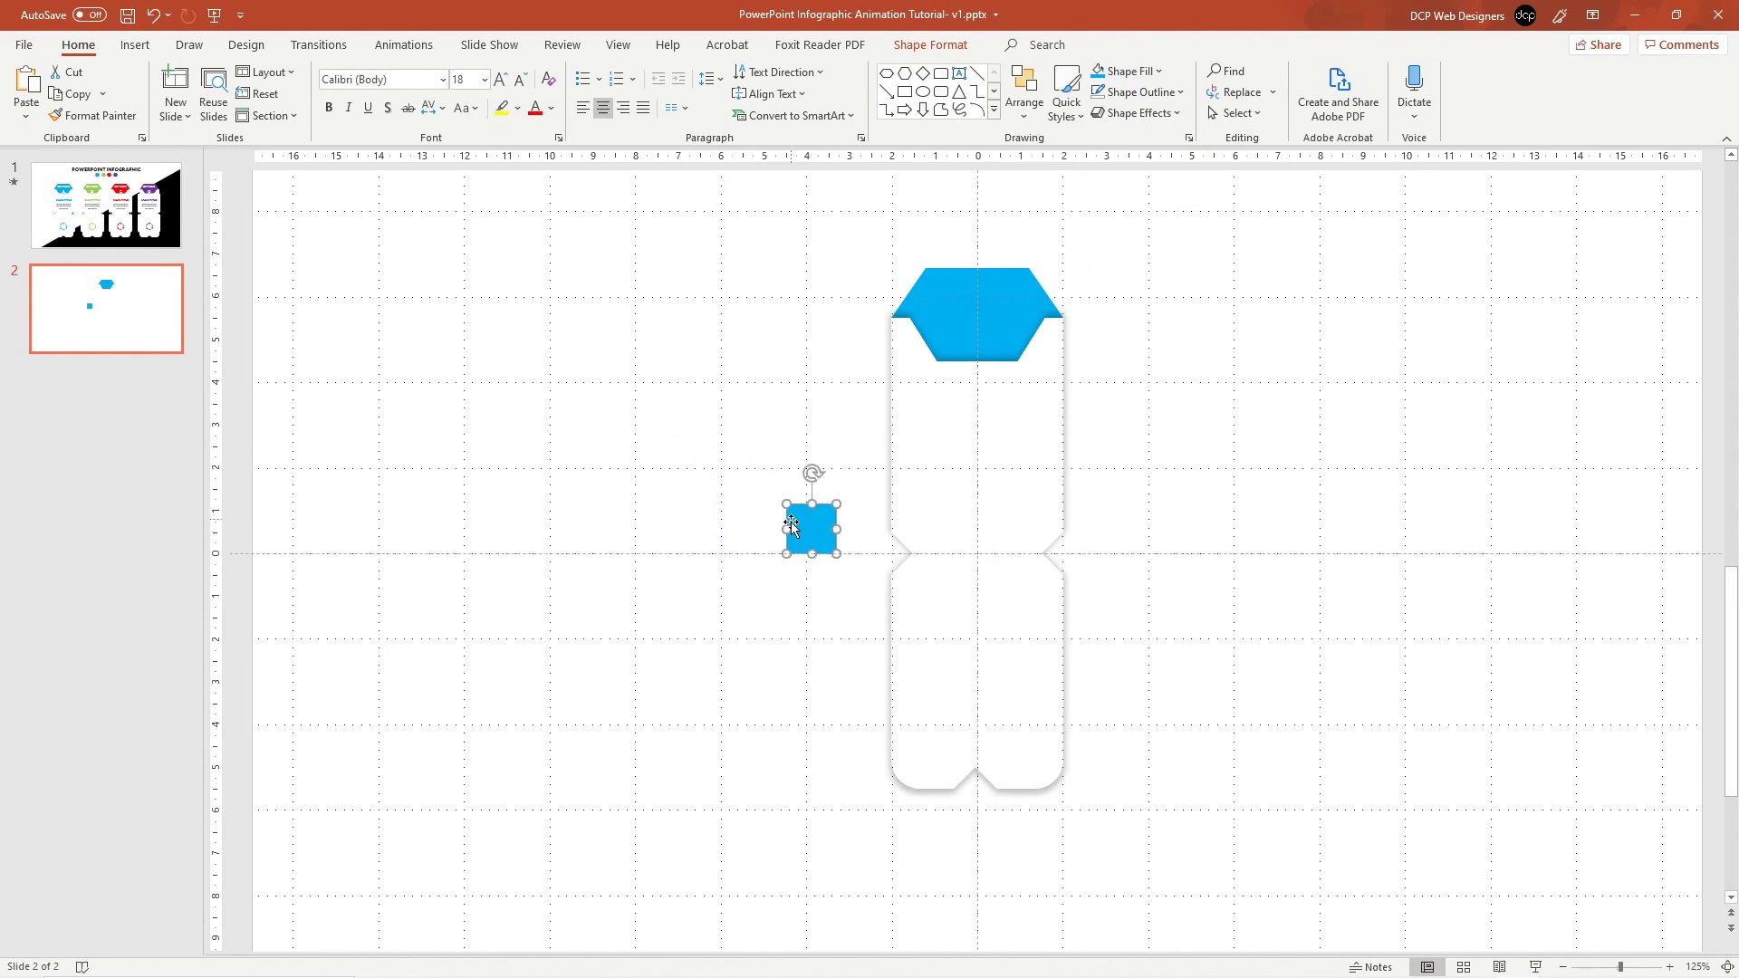
pyautogui.moveTo(818, 538); pyautogui.dragTo(738, 521)
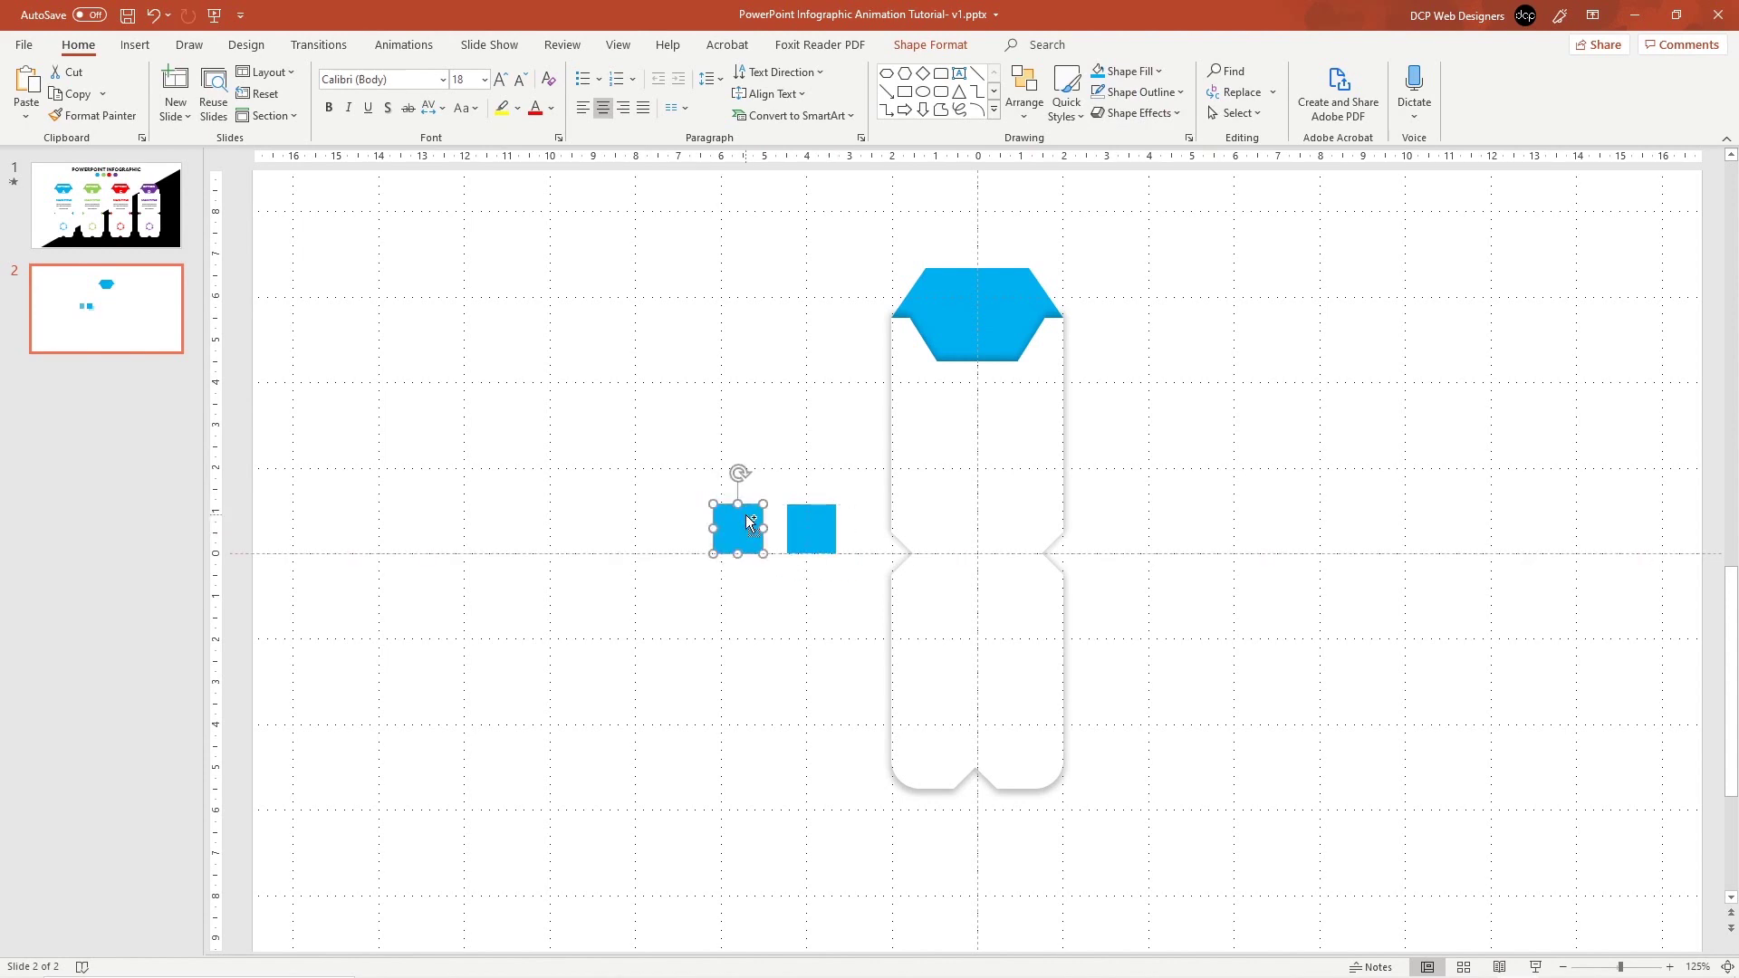
pyautogui.hotkey('ctrl', 'd')
pyautogui.click(779, 629)
# Place the square nearest the body over its bottom notch and send it to the back
pyautogui.click(810, 534)
pyautogui.moveTo(811, 534); pyautogui.dragTo(973, 776)
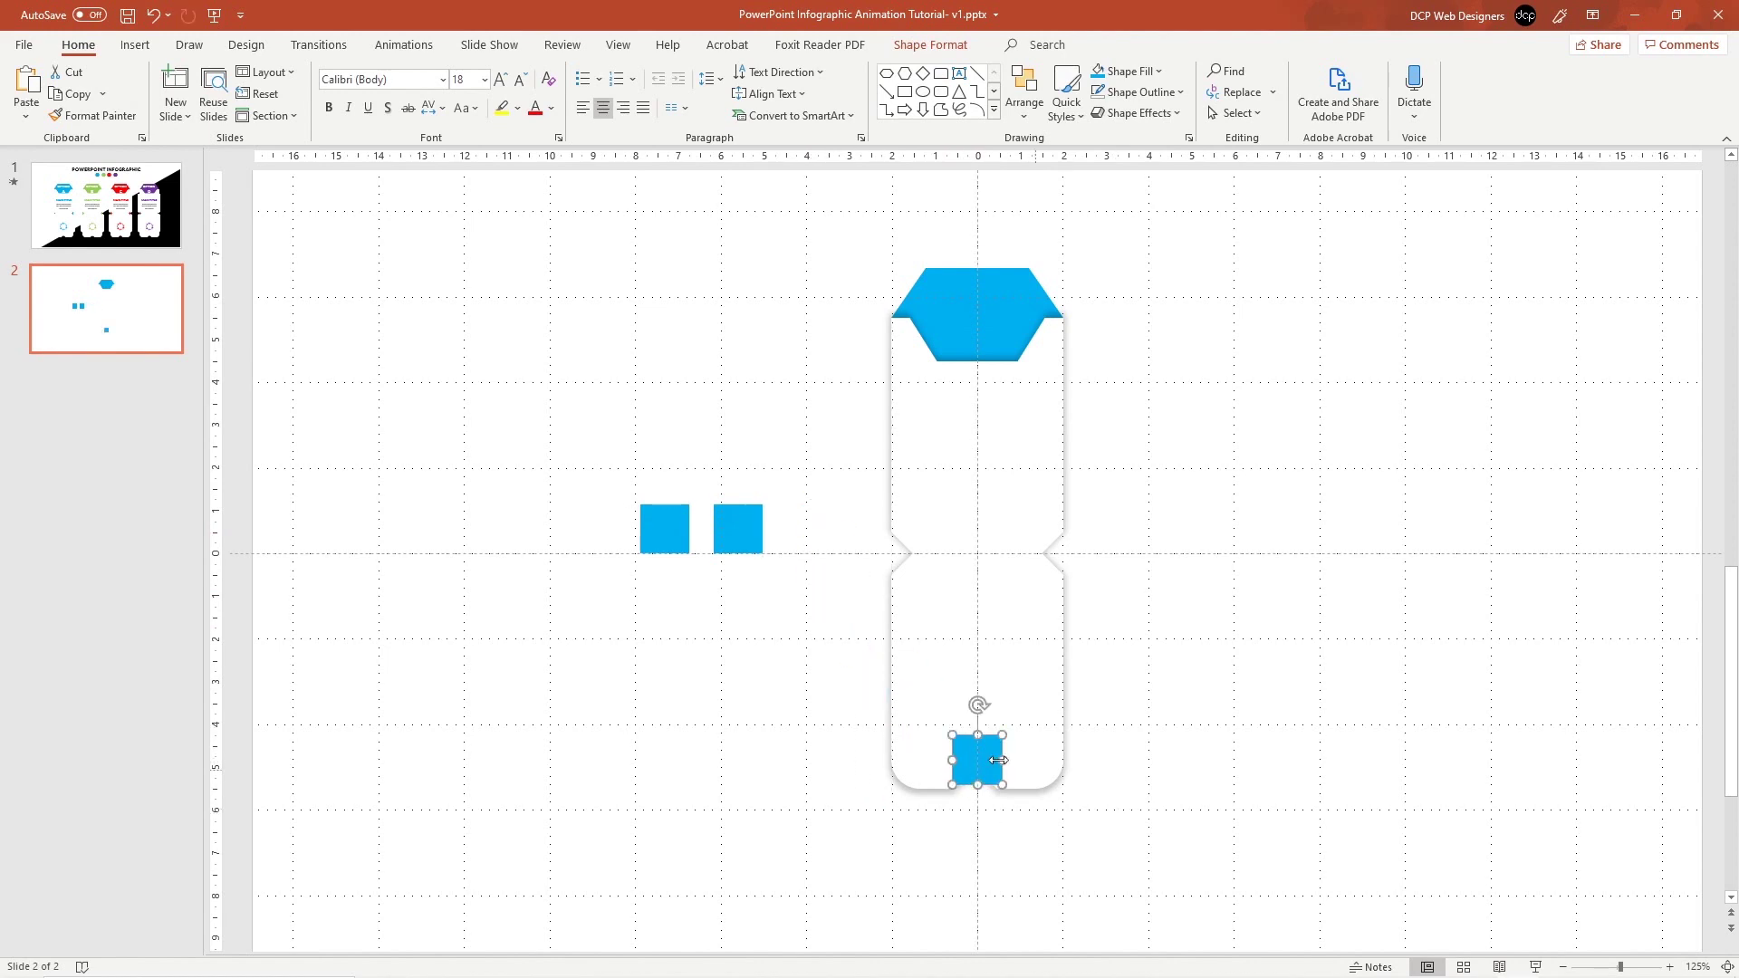
pyautogui.rightClick(984, 757)
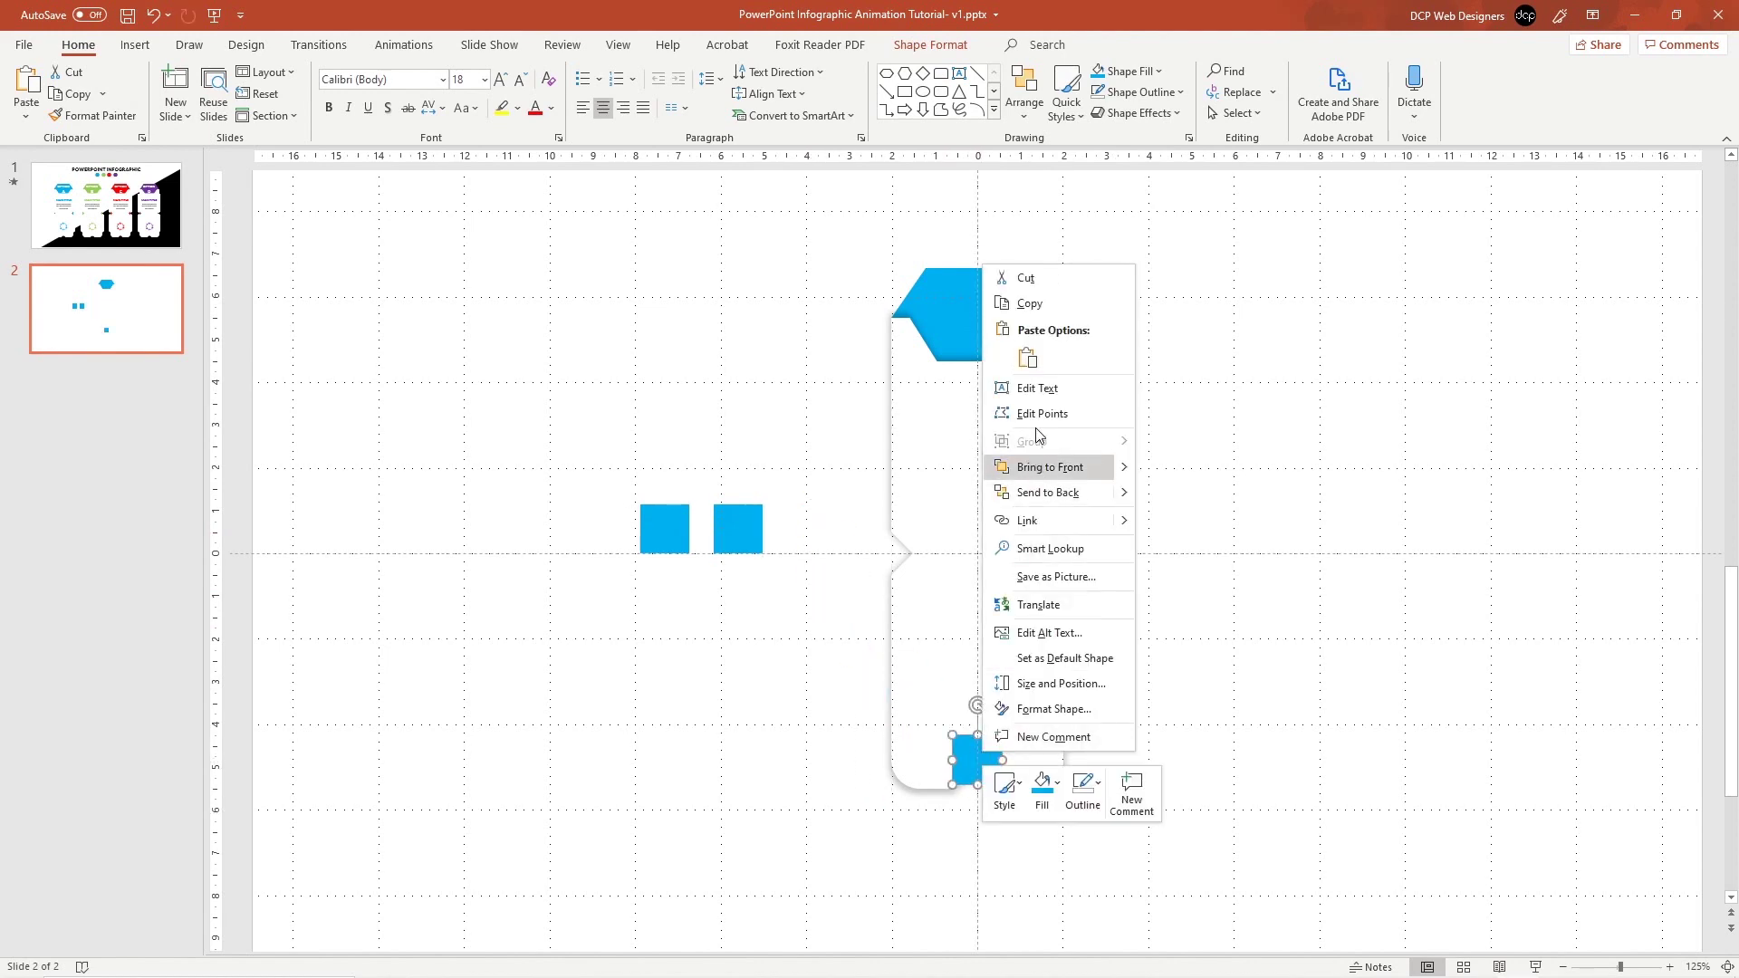
pyautogui.click(1037, 493)
pyautogui.click(1169, 764)
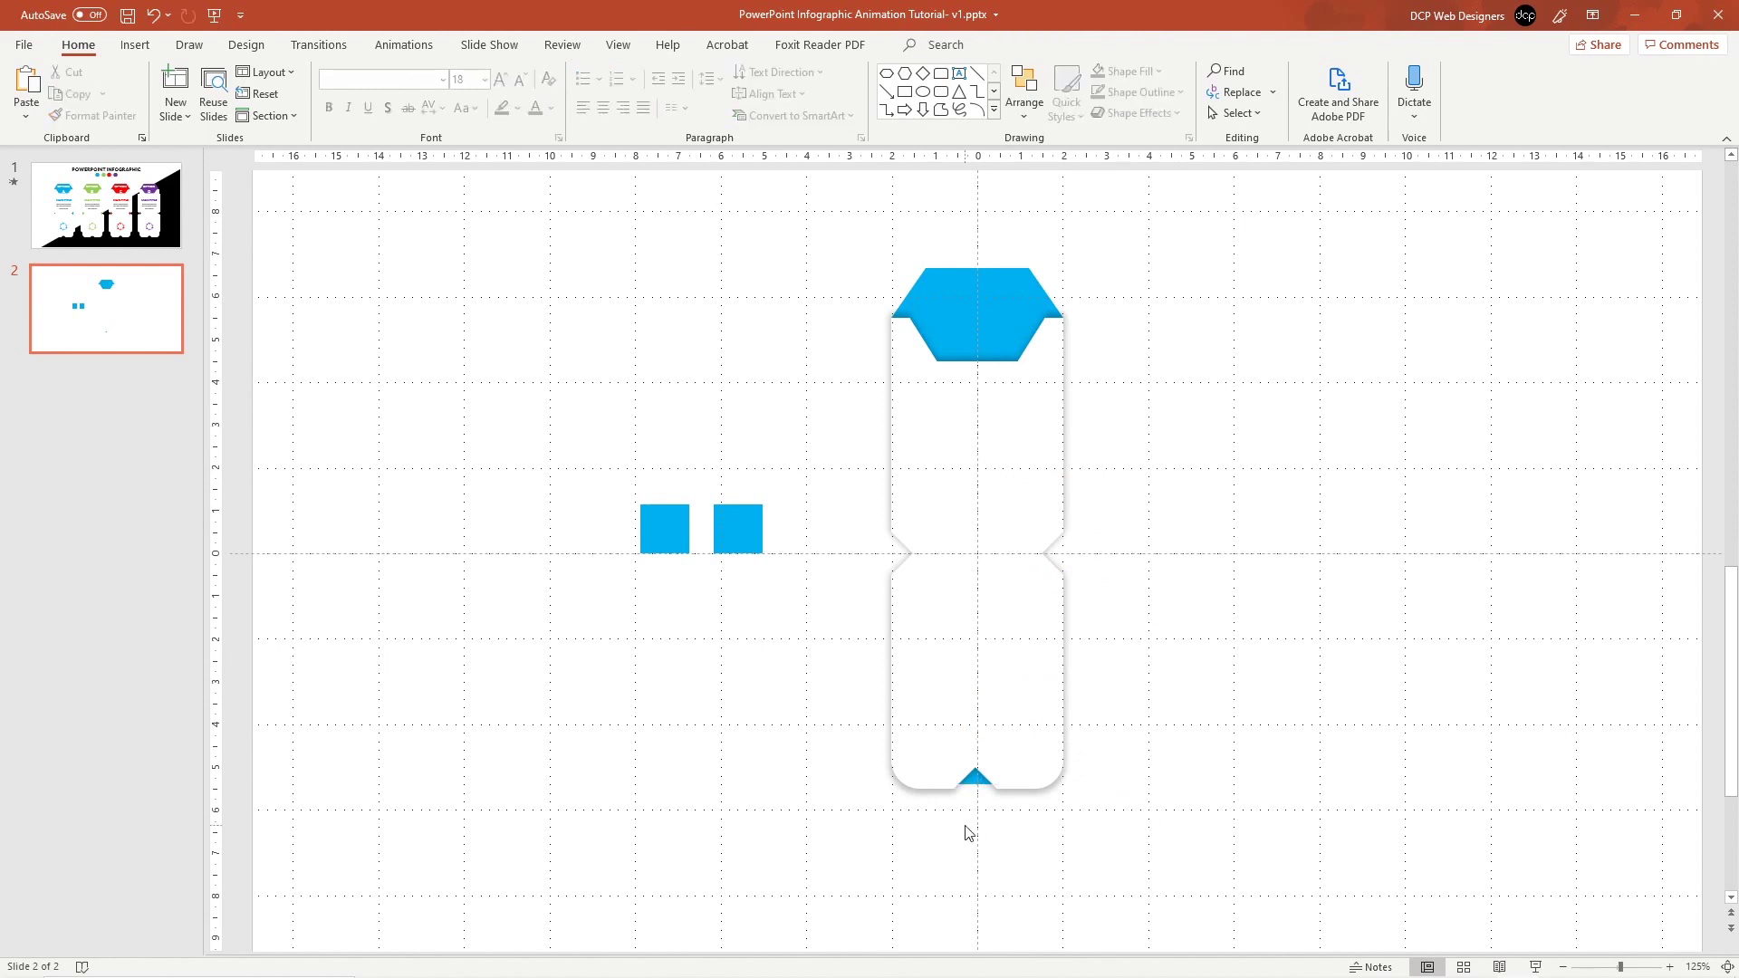
# Lower the square behind the bottom notch until it is flush with the body's lower edge, and centre it horizontally on the slide
pyautogui.scroll(5, 962, 826)
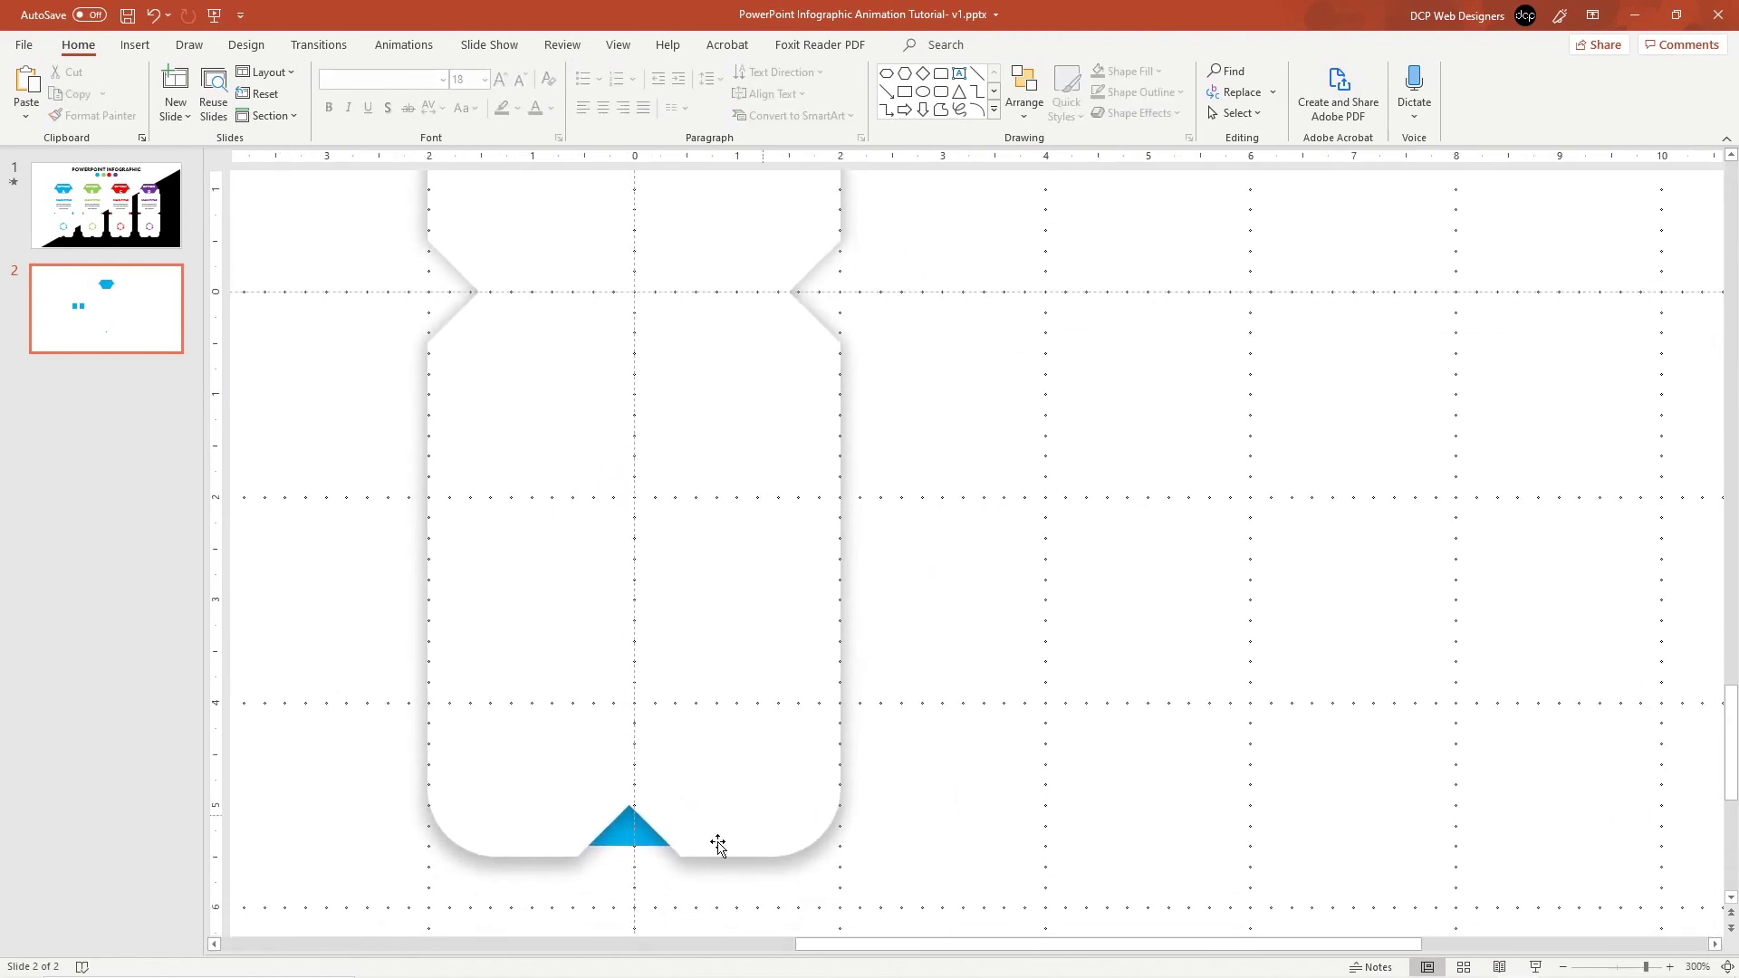
pyautogui.click(633, 826)
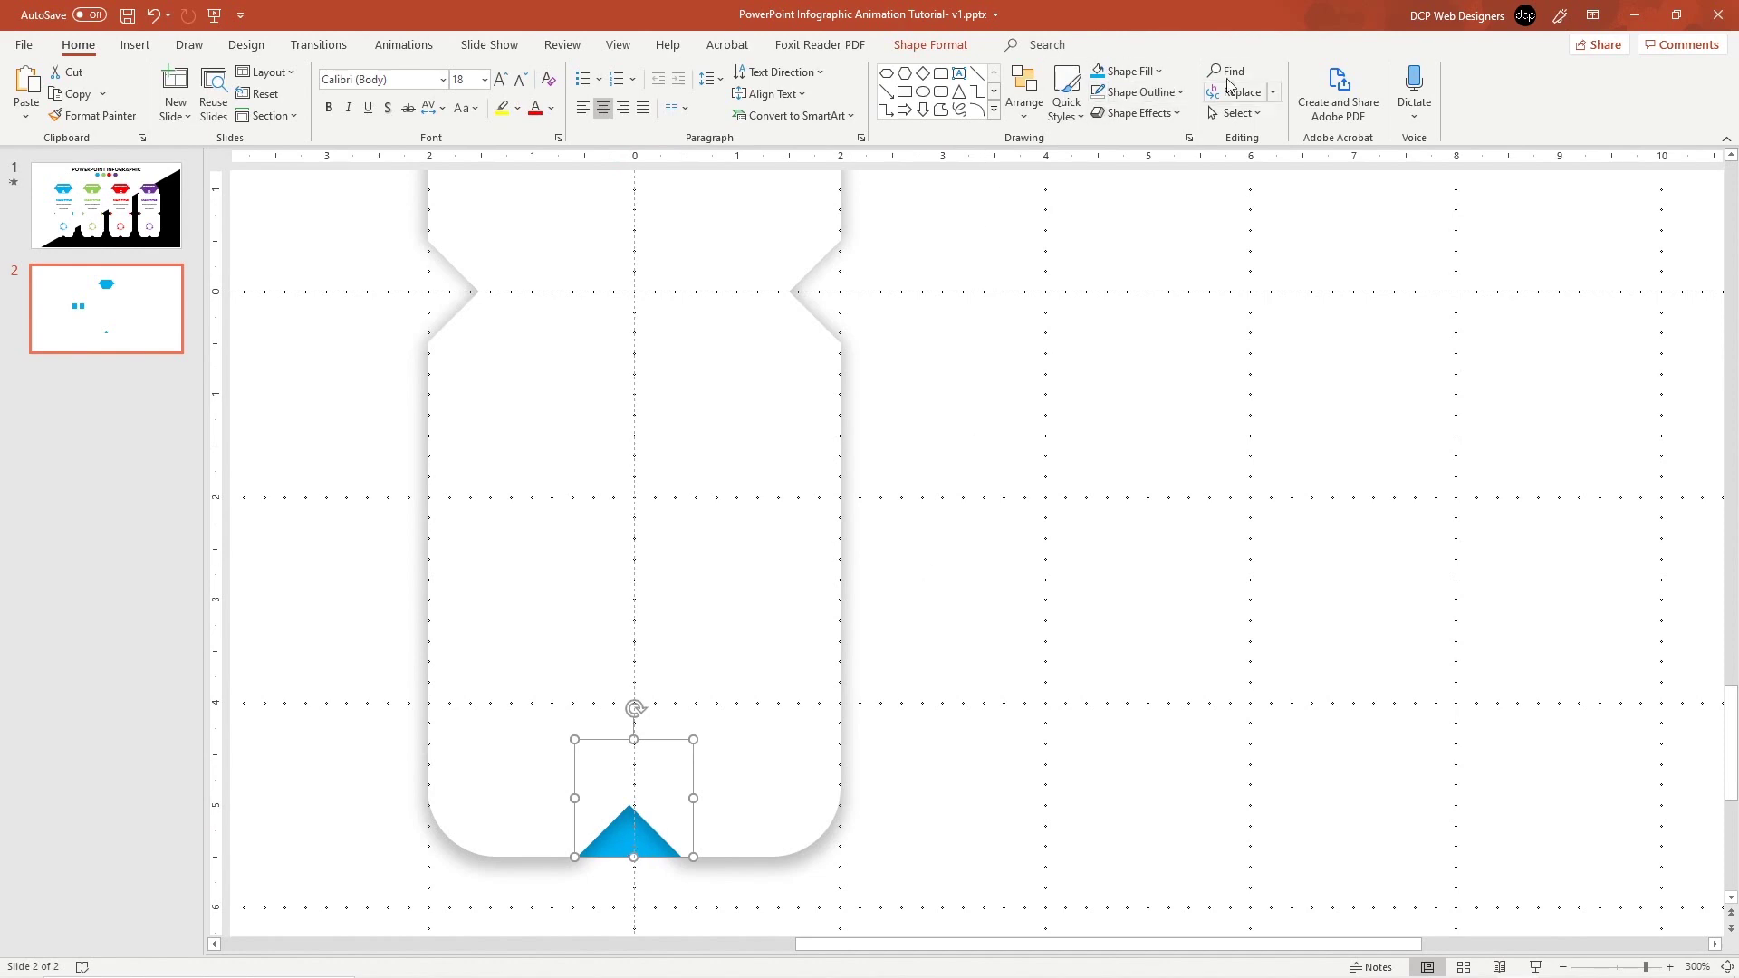
pyautogui.click(902, 46)
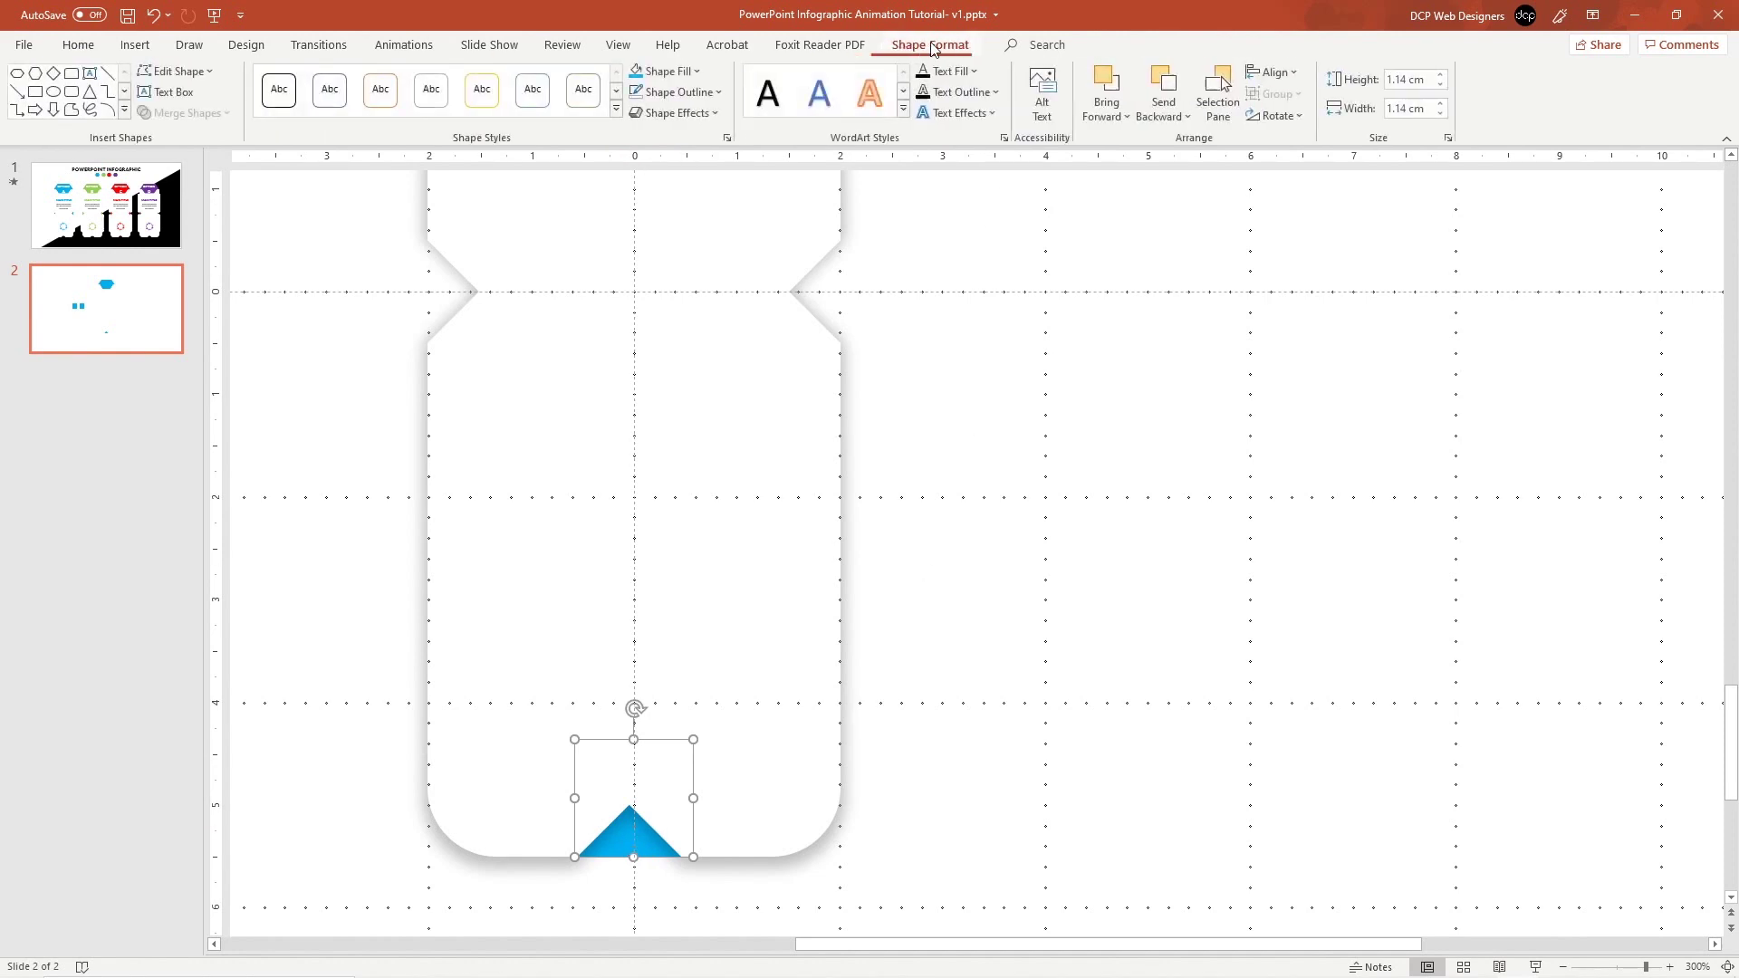
pyautogui.click(1272, 72)
pyautogui.click(1305, 123)
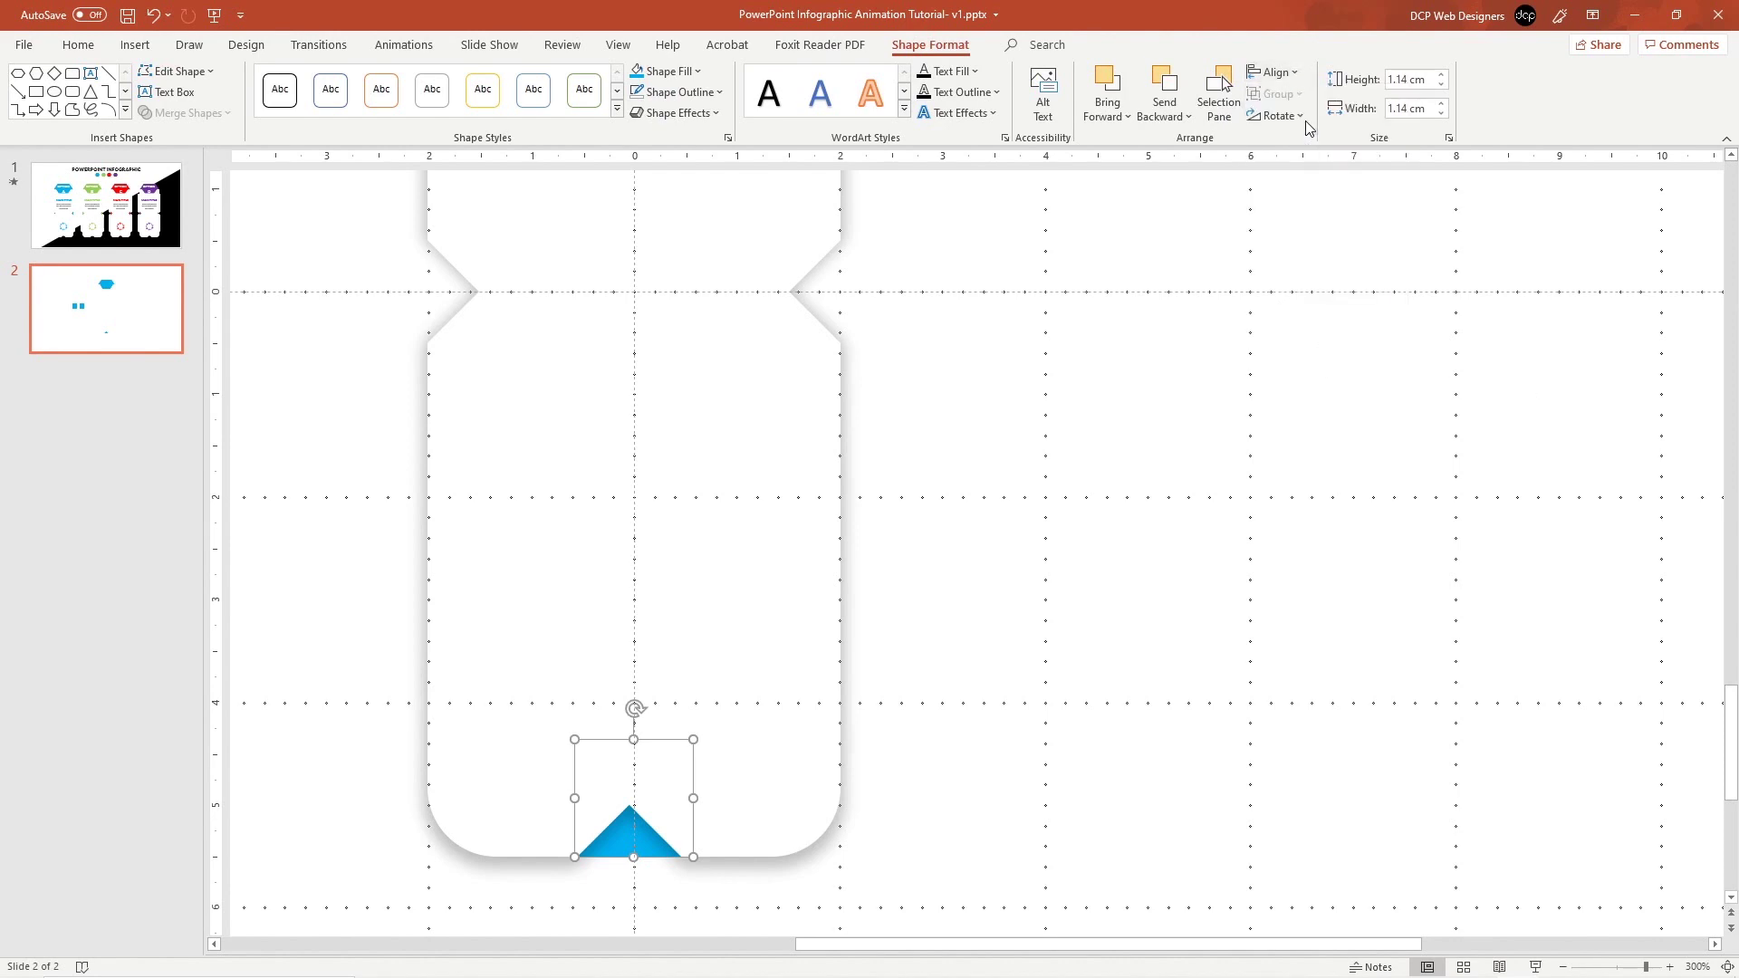